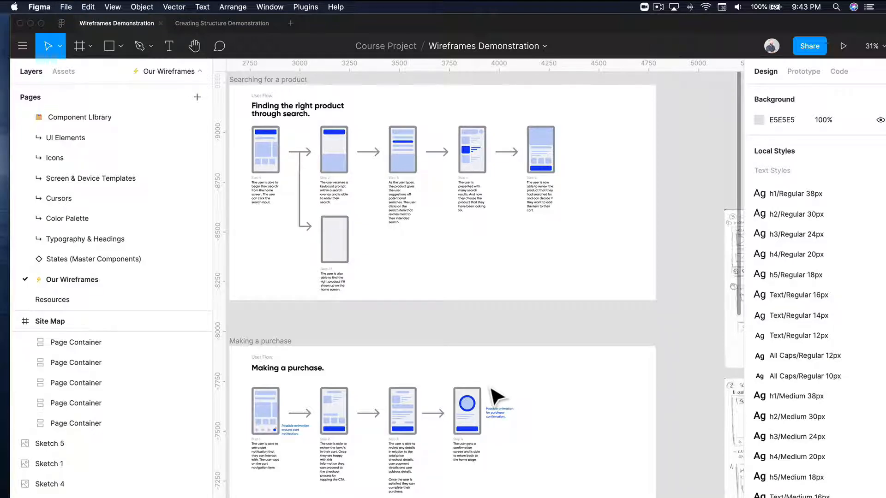
# - Review the user flow diagrams and the scanned hand-drawn sketches on the Our Wireframes page
pyautogui.hscroll(10, 496, 395)
pyautogui.scroll(5, 555, 376)
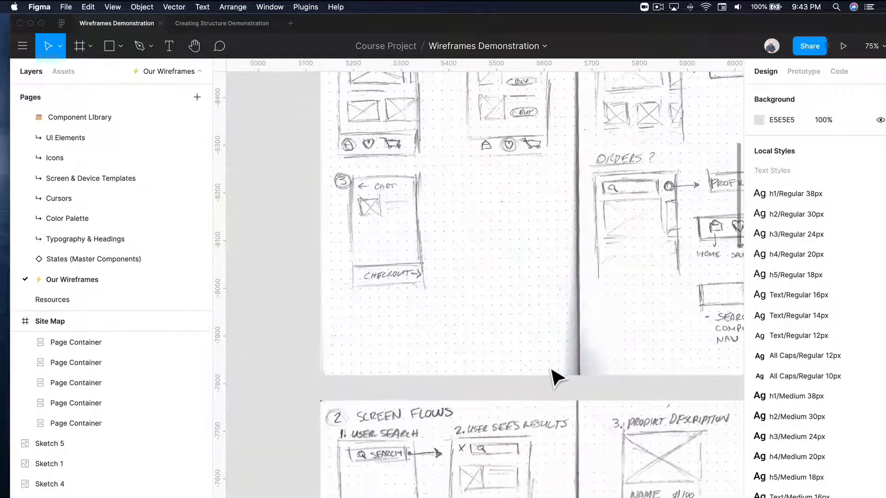
pyautogui.hscroll(-15, 514, 366)
pyautogui.scroll(6, 513, 366)
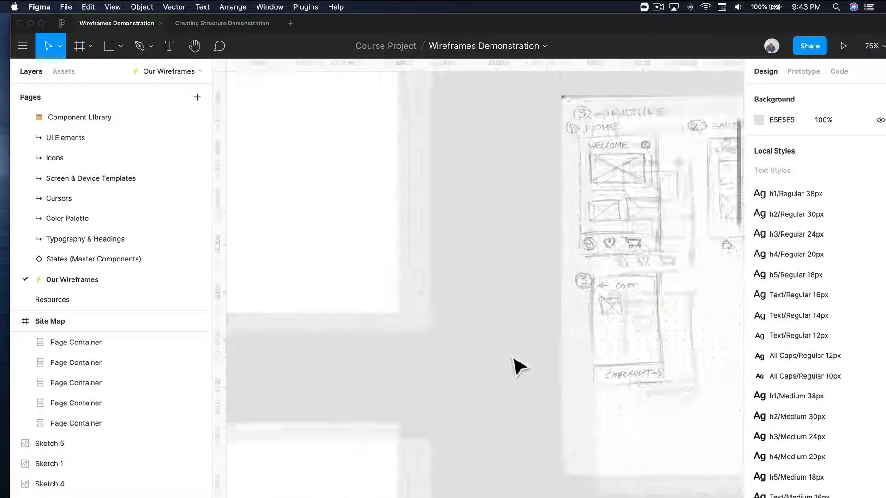
pyautogui.hscroll(-2, 513, 366)
pyautogui.scroll(-5, 513, 366)
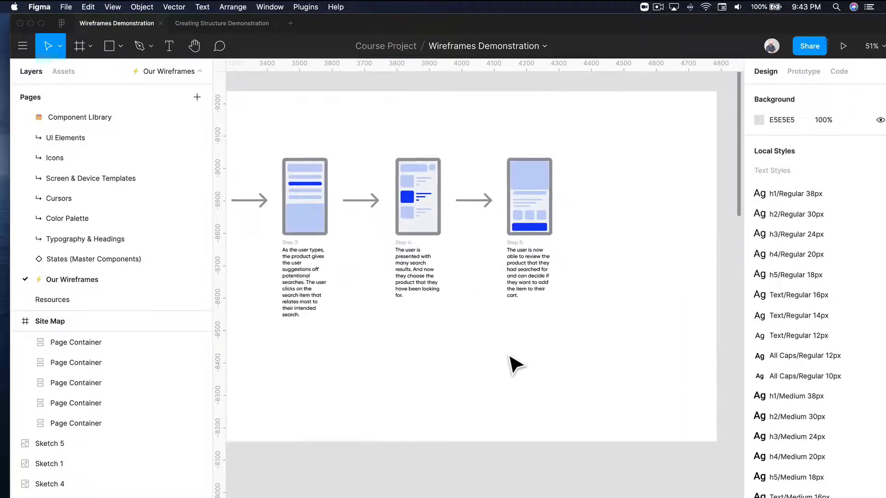
pyautogui.hscroll(15, 514, 366)
pyautogui.scroll(5, 514, 364)
pyautogui.scroll(-13, 513, 365)
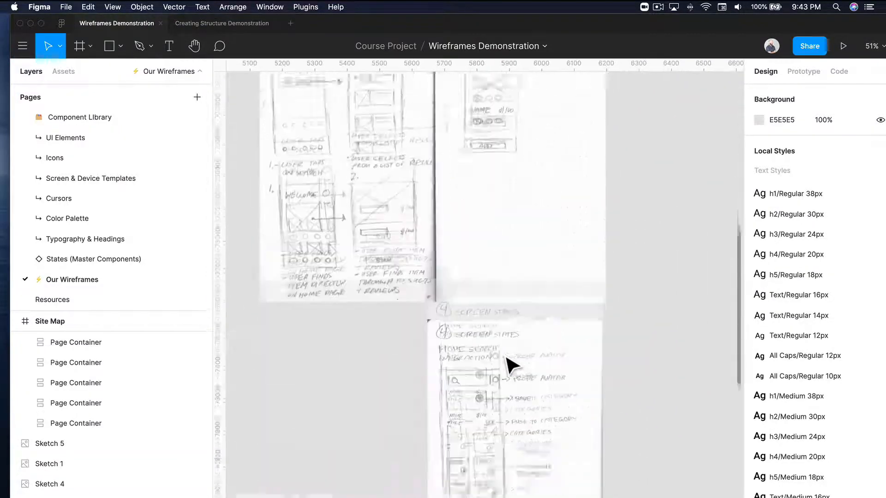
pyautogui.scroll(-8, 511, 364)
pyautogui.hscroll(-7, 511, 365)
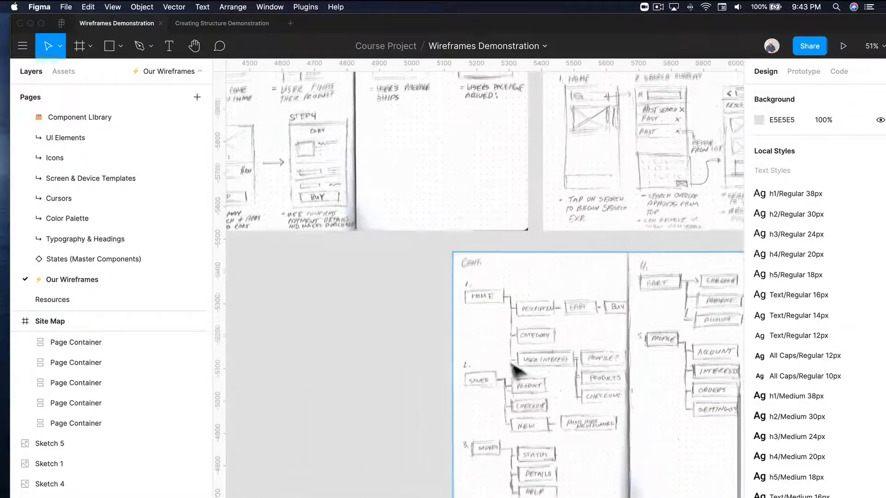
pyautogui.scroll(6, 519, 364)
pyautogui.hscroll(-4, 519, 364)
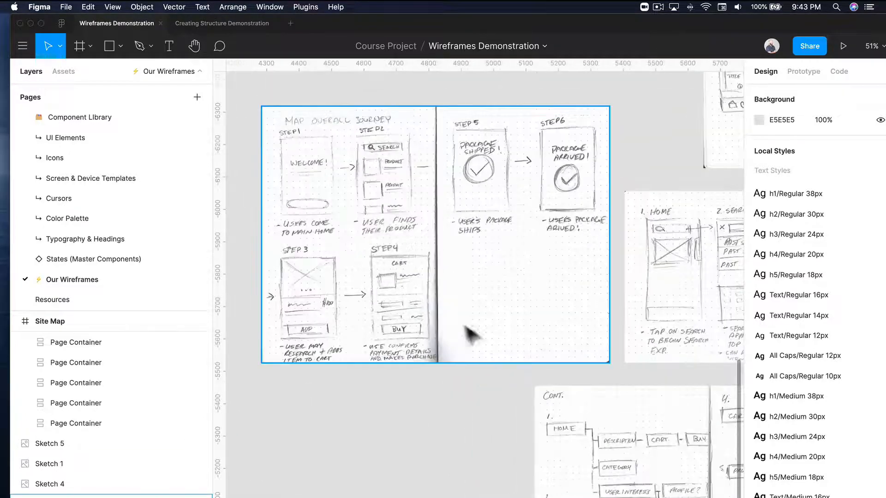
# - Examine the site map around the Home, Login Register and Search page containers
pyautogui.scroll(20, 585, 316)
pyautogui.hscroll(-17, 585, 317)
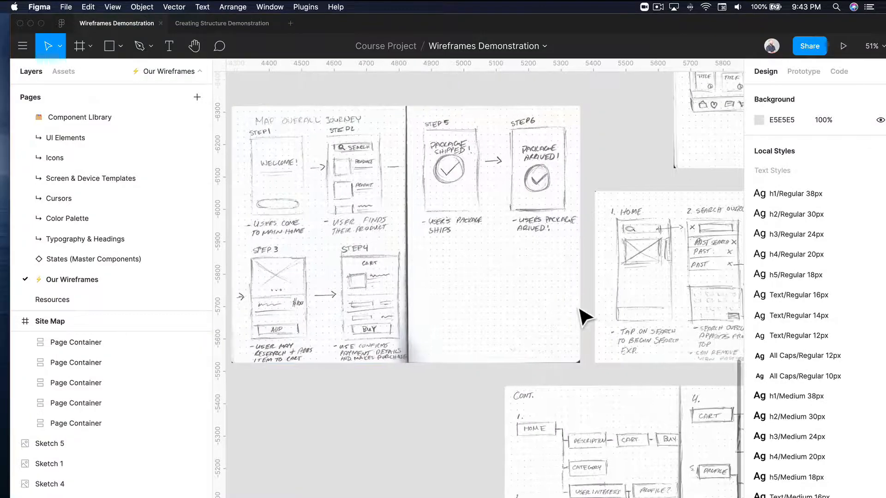
pyautogui.hscroll(-15, 584, 316)
pyautogui.scroll(4, 585, 316)
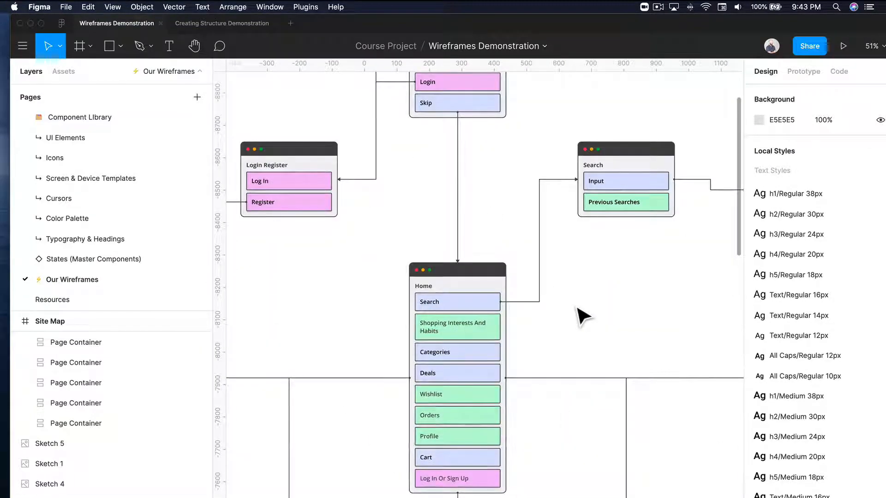
pyautogui.scroll(5, 555, 316)
pyautogui.scroll(-4, 553, 318)
pyautogui.scroll(-1, 554, 319)
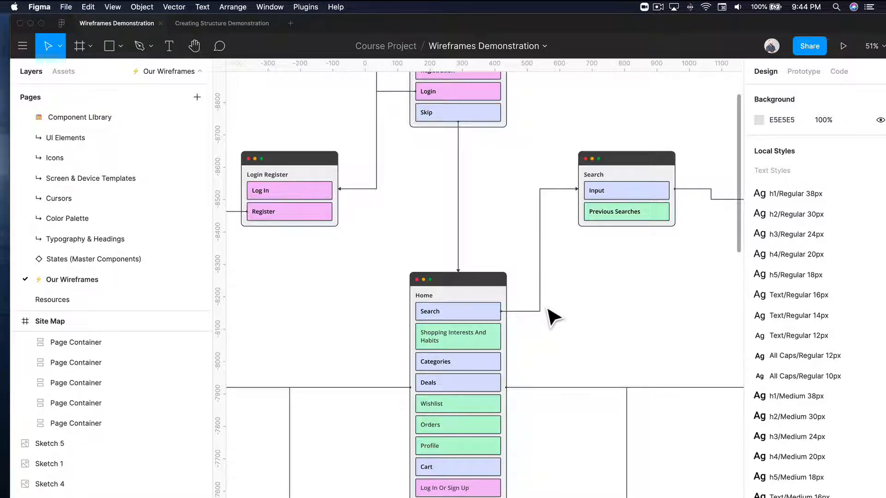
# - Add a new iPhone 11 Pro / X frame on the empty canvas below the site map
pyautogui.scroll(-5, 411, 277)
pyautogui.scroll(-10, 411, 278)
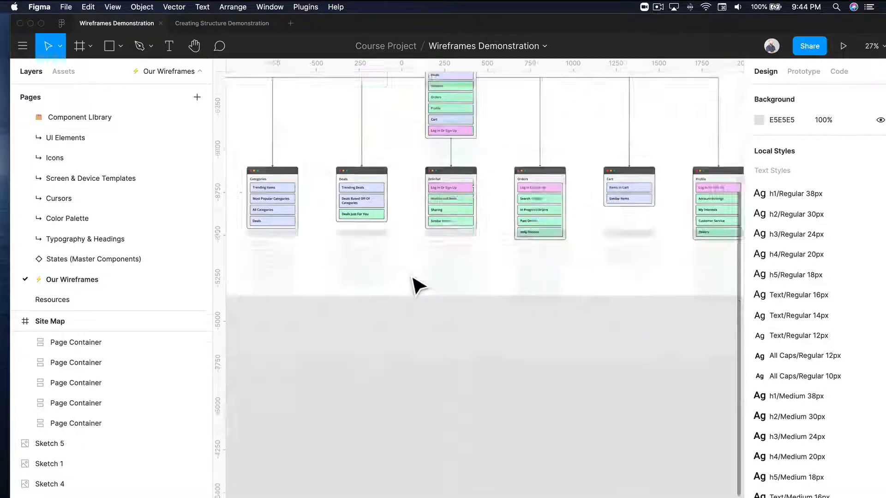
pyautogui.scroll(2, 419, 283)
pyautogui.press('f')
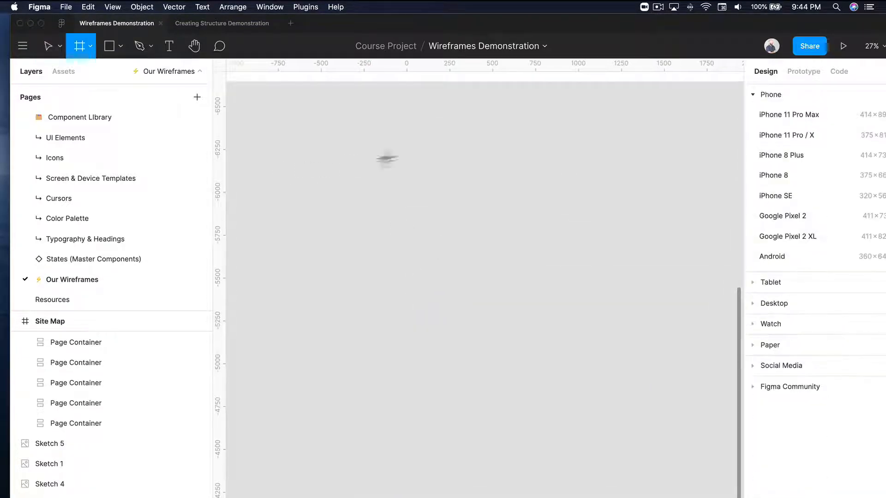
pyautogui.click(364, 147)
pyautogui.press('BackSpace')
pyautogui.press('f')
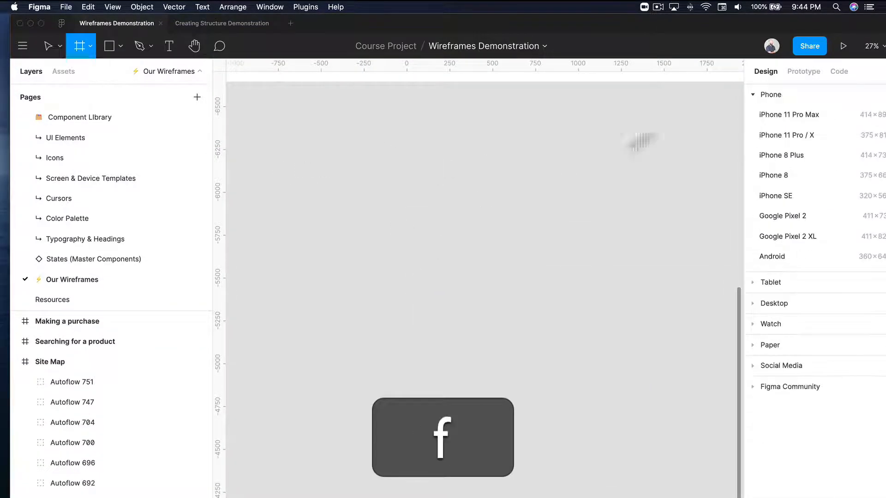
pyautogui.click(802, 136)
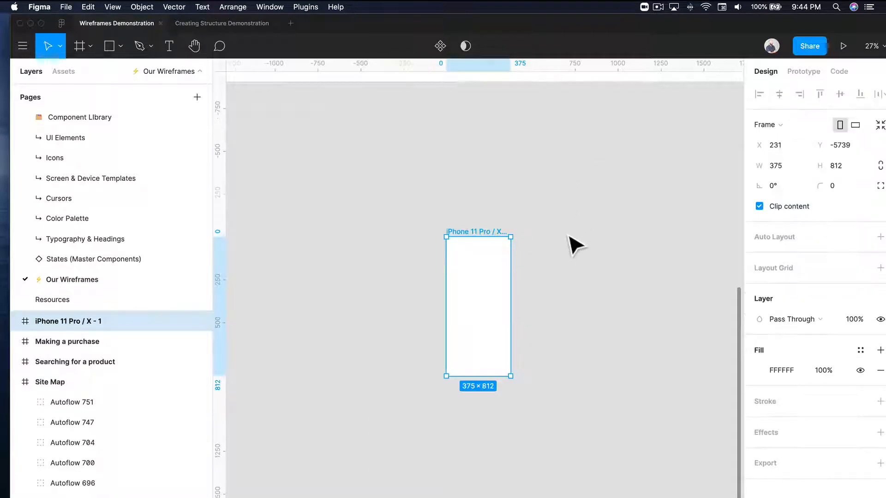
# - Rename the new iPhone frame as Homepage
pyautogui.press('super+r')
pyautogui.write('H')
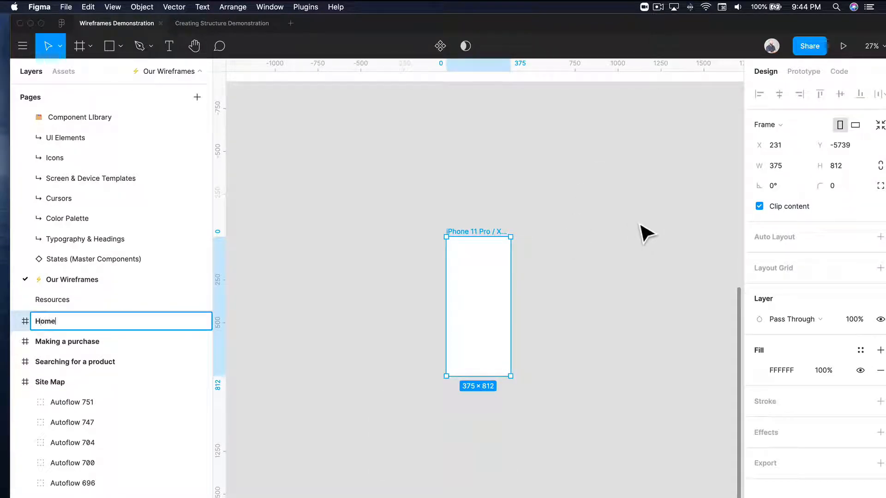
pyautogui.write('omepage')
pyautogui.press('Return')
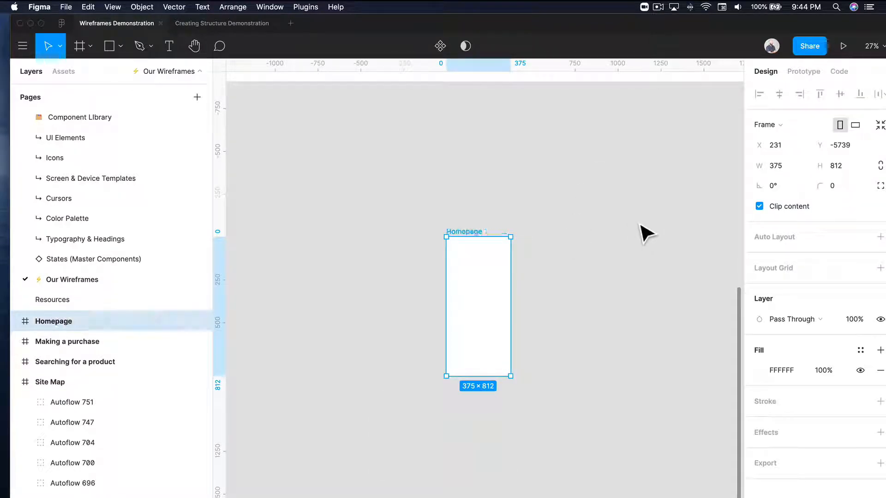
# - Move the Homepage frame up to just beneath the site map, at about X -223, Y -6399, and deselect it
pyautogui.scroll(3, 468, 186)
pyautogui.moveTo(491, 385); pyautogui.dragTo(413, 271)
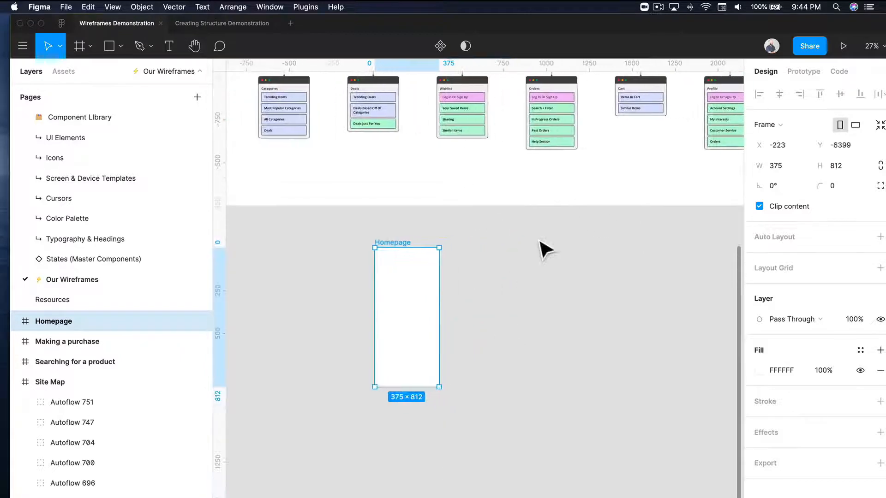
pyautogui.scroll(2, 540, 241)
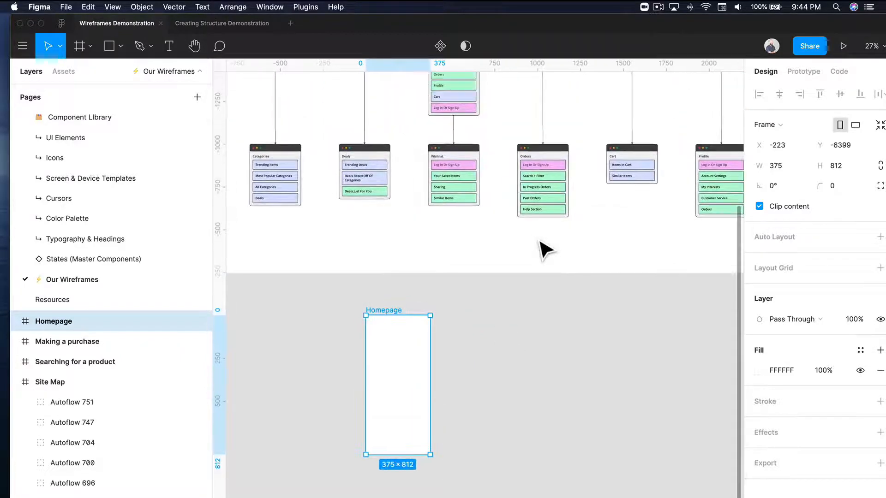
pyautogui.click(569, 275)
# - Examine the hand-drawn Structure sketch with its Home, Saved and Cart screens, and the Screen Flows sketch below it
pyautogui.hscroll(15, 565, 269)
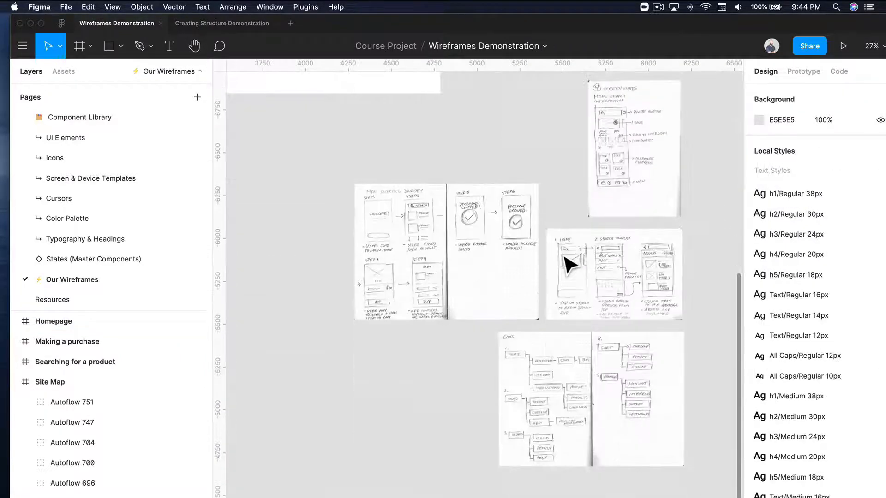
pyautogui.scroll(5, 570, 265)
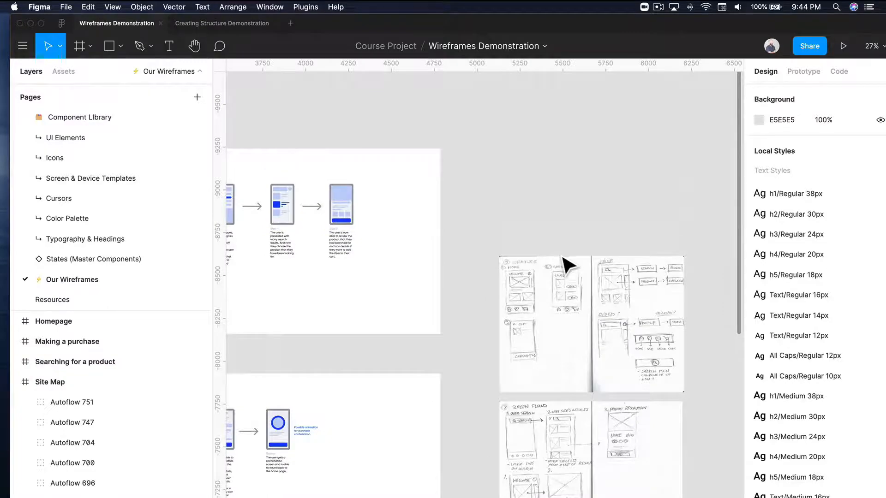
pyautogui.scroll(-4, 561, 231)
pyautogui.scroll(5, 555, 188)
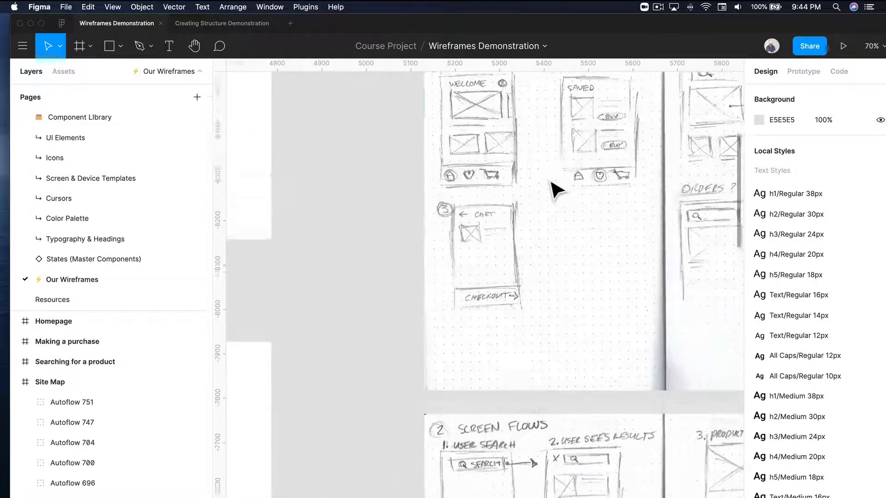
pyautogui.scroll(5, 553, 190)
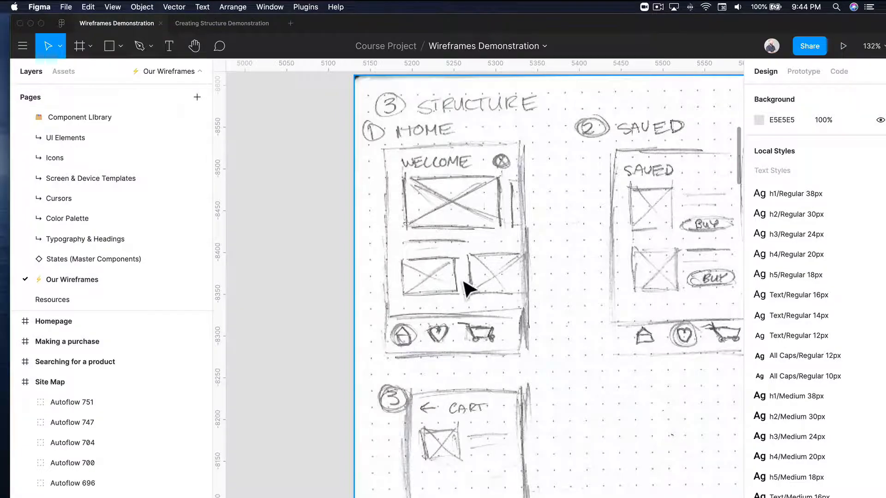
pyautogui.scroll(-5, 464, 288)
pyautogui.scroll(-10, 464, 289)
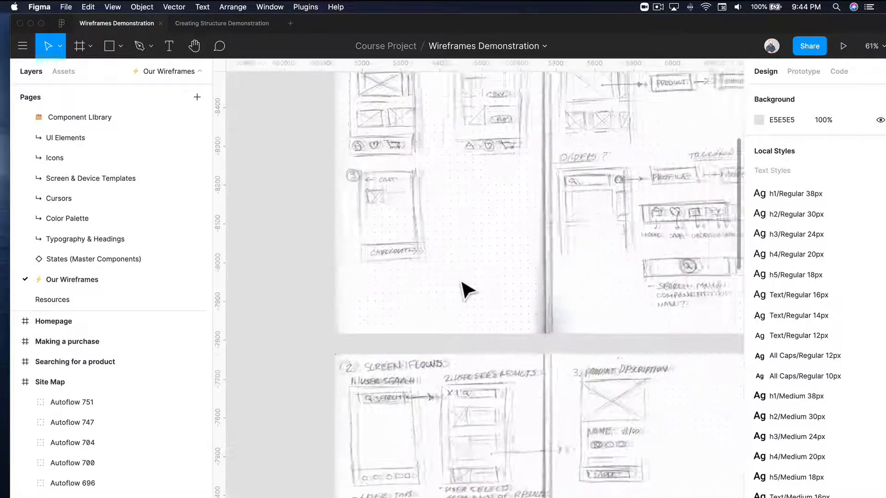
pyautogui.hscroll(-2, 464, 288)
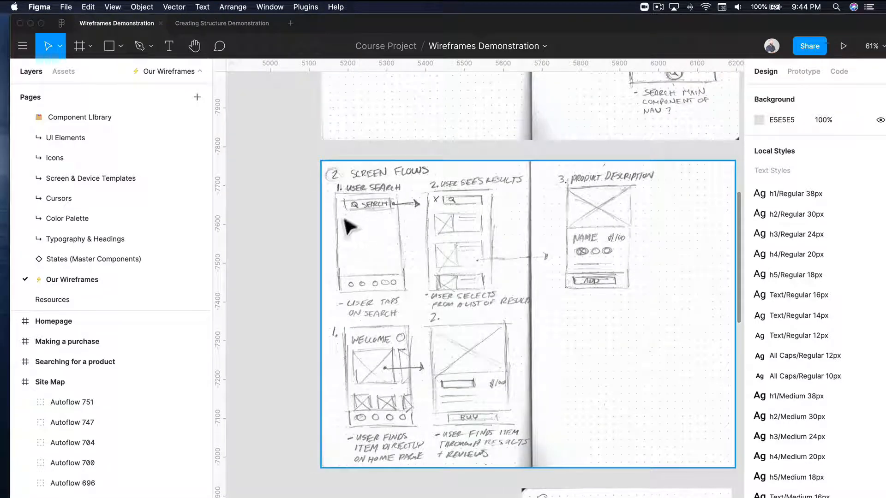
# - Look through the remaining sketches: Screen States, Search Overlay, the page hierarchy and the overall journey map
pyautogui.scroll(-10, 406, 223)
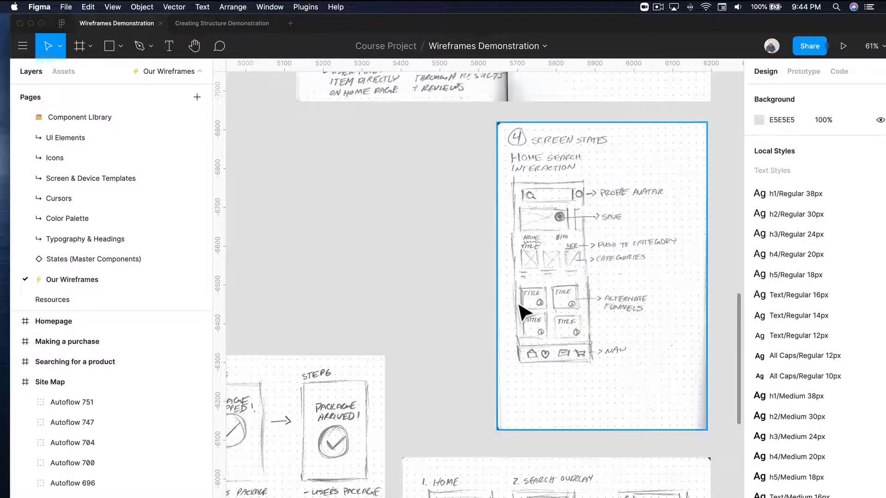
pyautogui.scroll(-8, 522, 306)
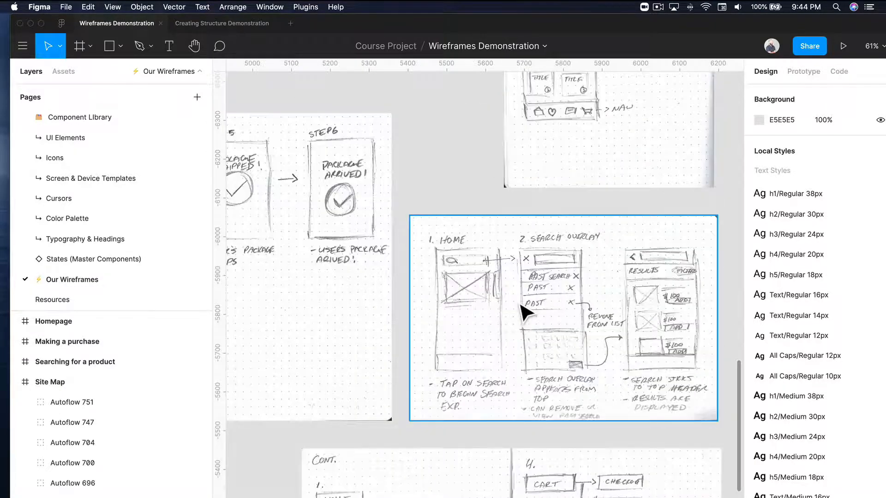
pyautogui.scroll(-8, 518, 305)
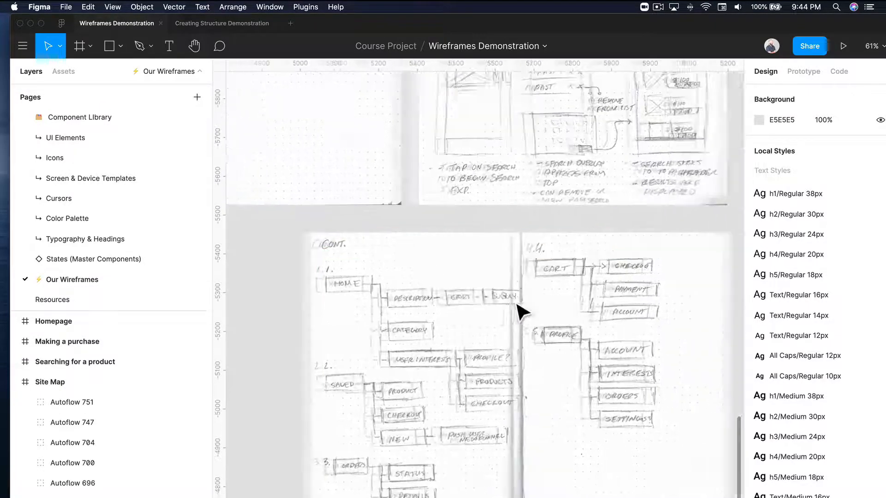
pyautogui.scroll(10, 523, 312)
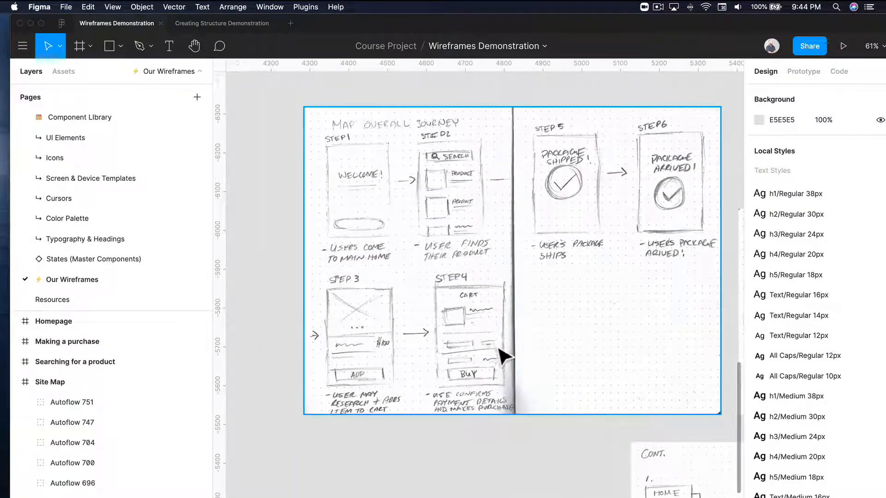
pyautogui.hscroll(10, 559, 267)
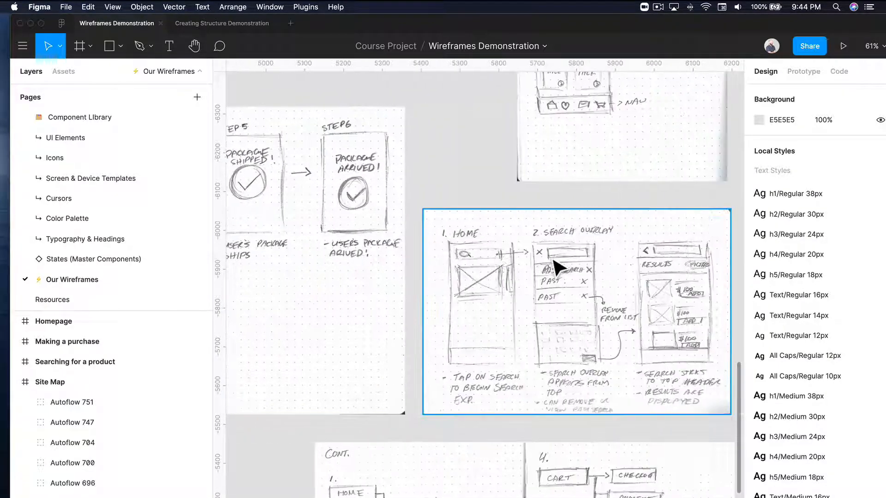
# - Study the Home Search Interaction sketch up close, from the search bar and profile avatar to the navigation bar
pyautogui.scroll(12, 558, 267)
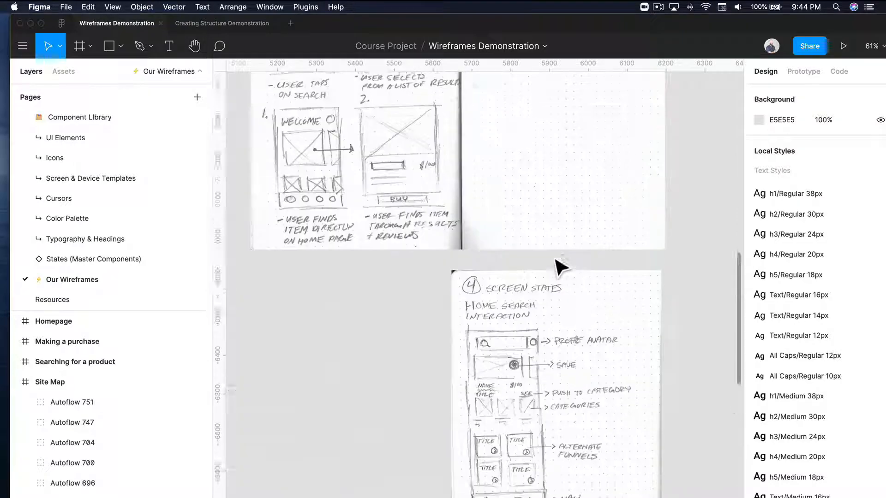
pyautogui.scroll(-2, 549, 262)
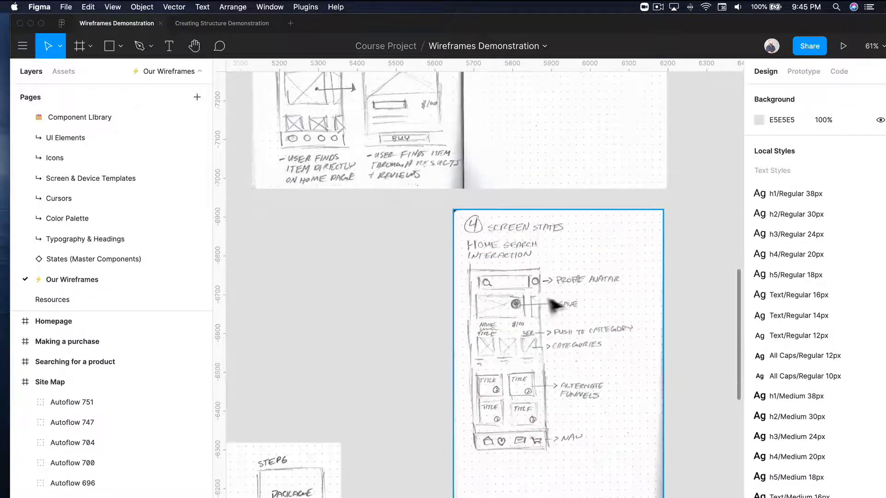
pyautogui.scroll(5, 537, 326)
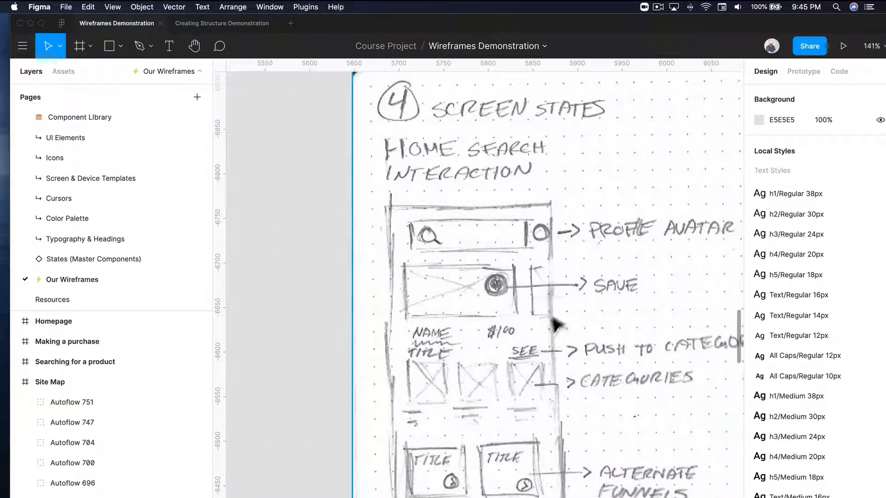
pyautogui.hscroll(1, 558, 323)
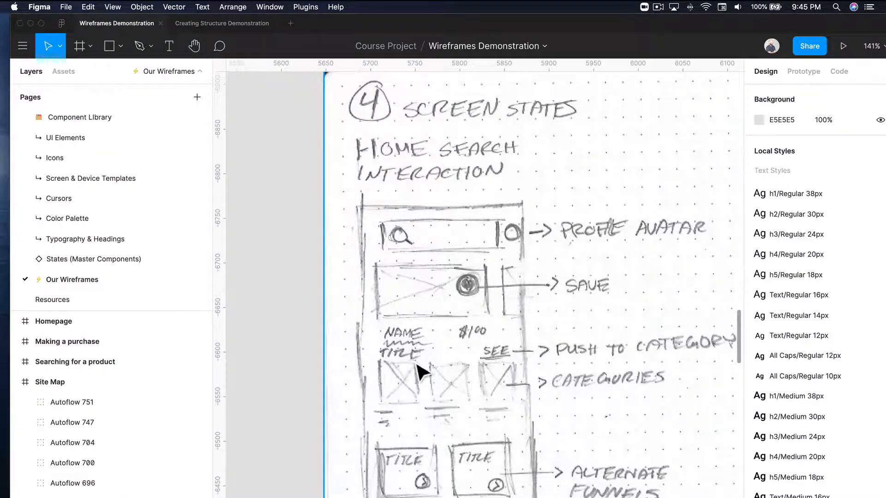
pyautogui.hscroll(1, 489, 373)
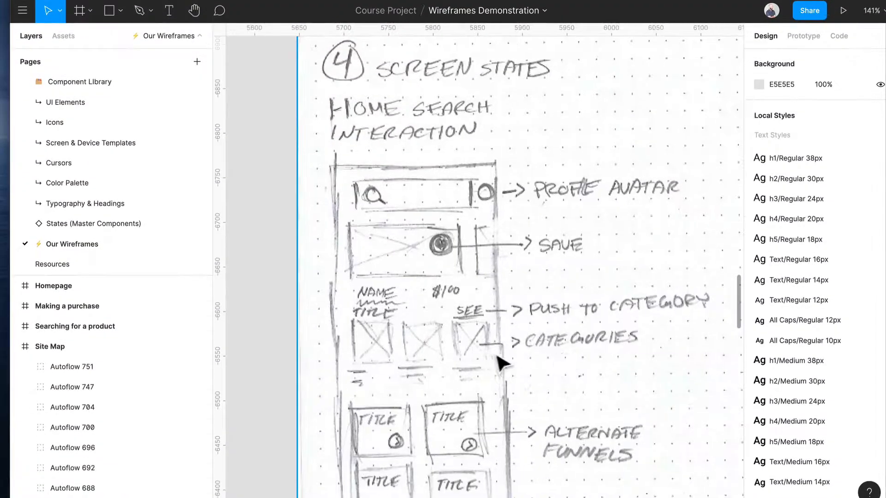
pyautogui.scroll(-4, 503, 366)
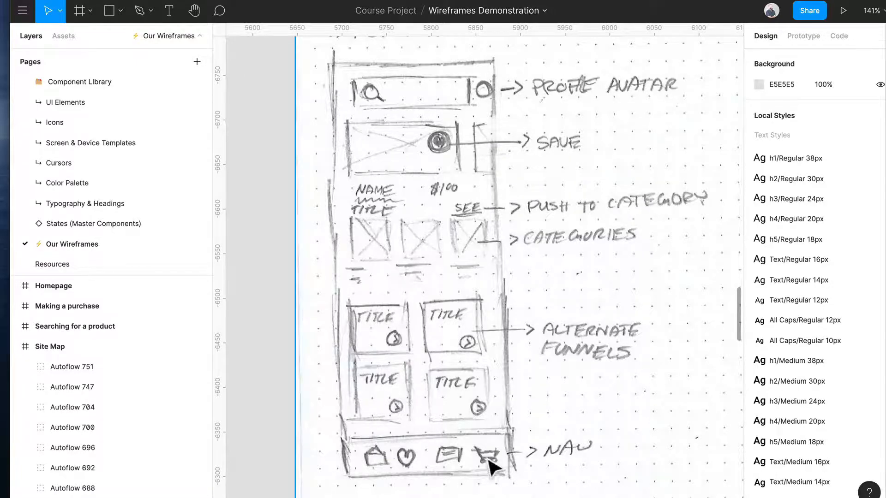
pyautogui.scroll(-5, 463, 394)
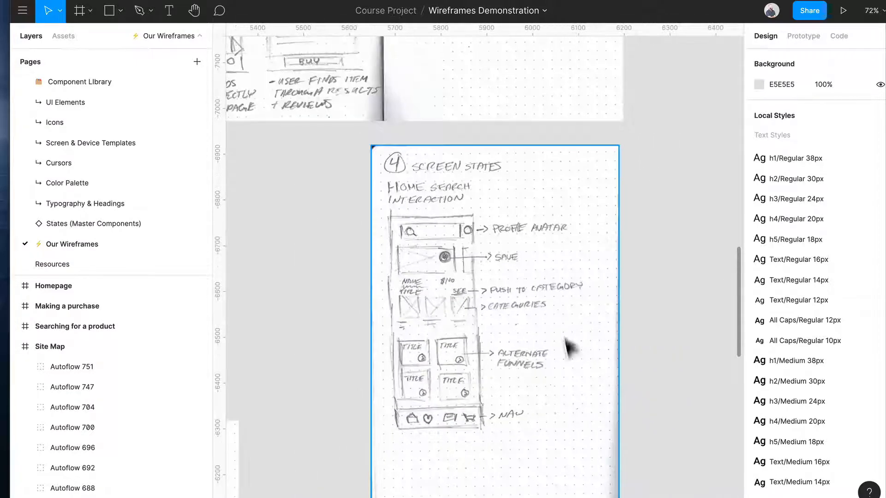
# - Go back from the hand-drawn sketches, past the user flows, to the empty Homepage frame and look it over
pyautogui.hscroll(-3, 530, 379)
pyautogui.hscroll(-2, 486, 397)
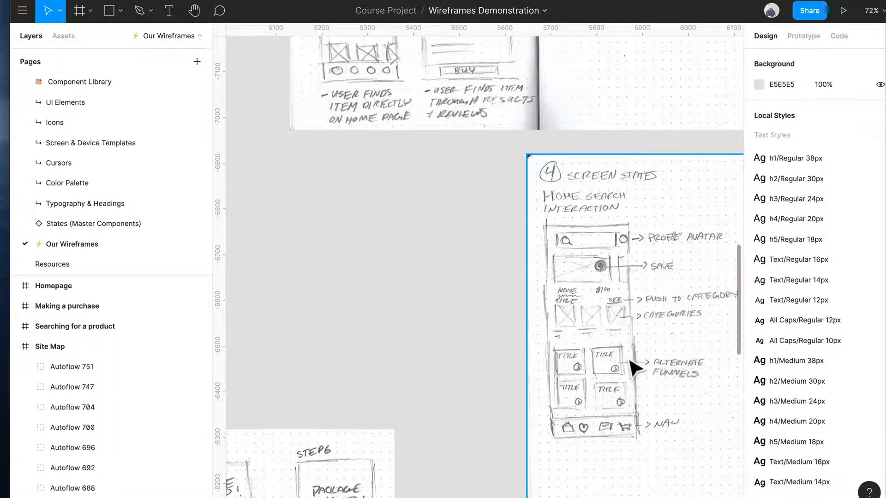
pyautogui.hscroll(-10, 474, 297)
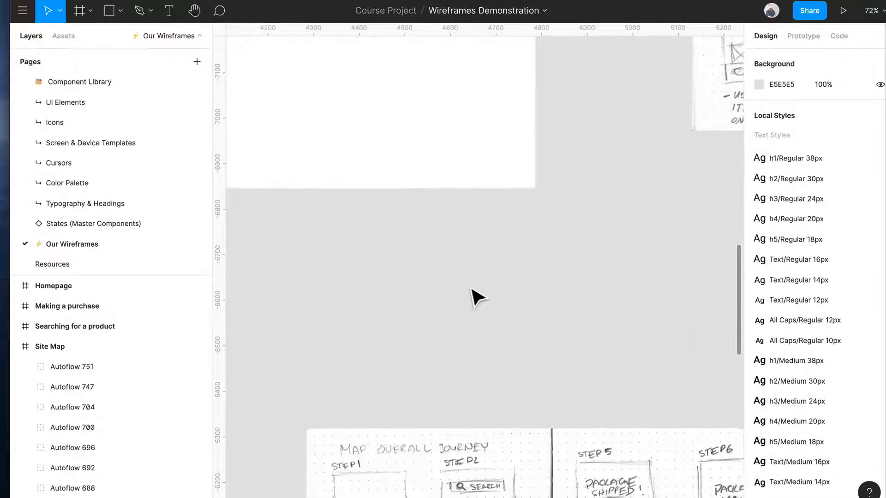
pyautogui.scroll(-5, 477, 298)
pyautogui.scroll(10, 477, 298)
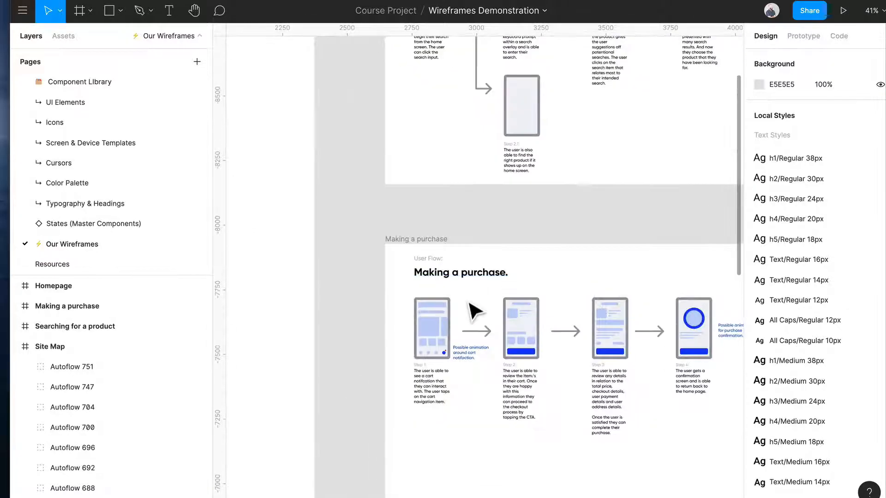
pyautogui.scroll(-10, 475, 311)
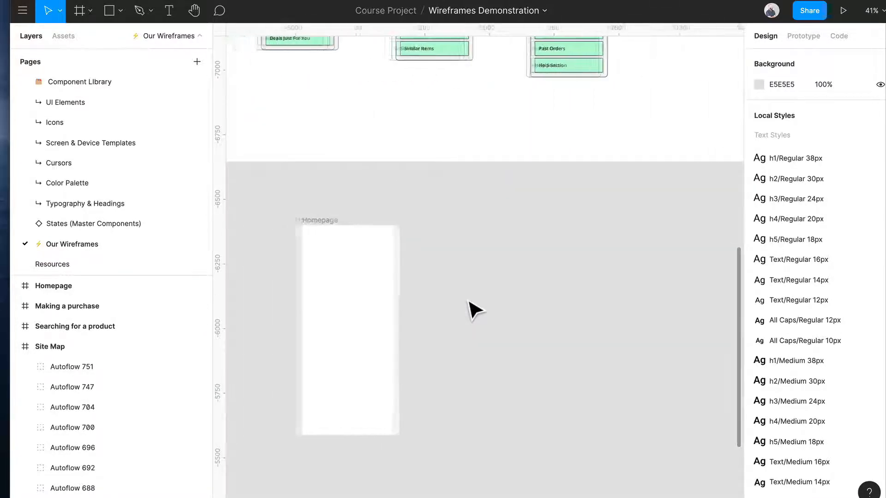
pyautogui.hscroll(-2, 468, 302)
pyautogui.scroll(5, 438, 320)
pyautogui.scroll(-2, 437, 321)
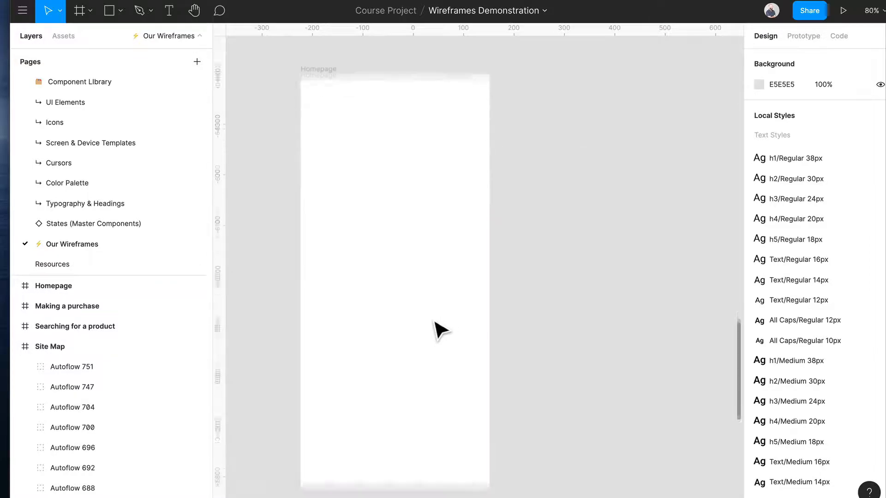
pyautogui.click(384, 329)
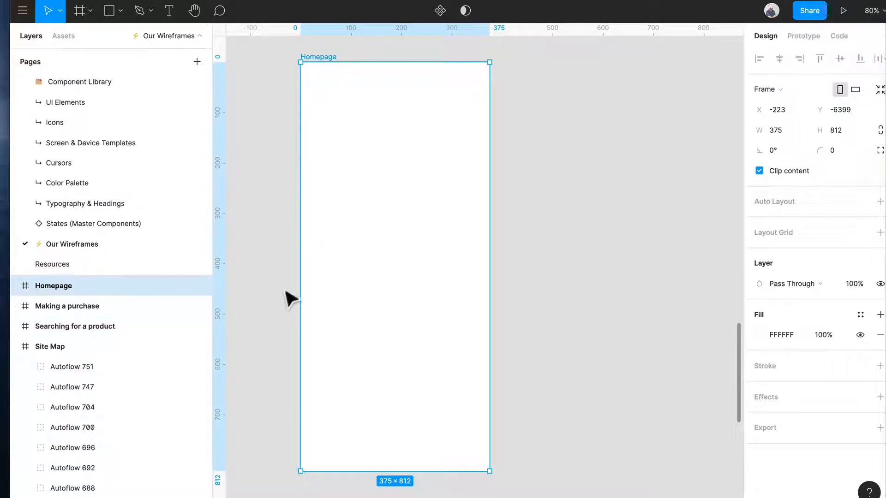
pyautogui.click(277, 357)
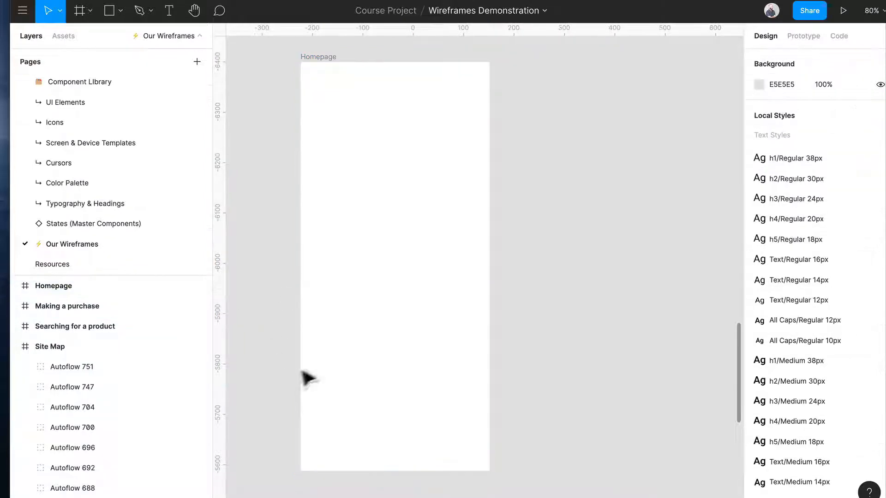
# - Place the four-icon navigation bar component from UI Elements / Navigation & Containers along the bottom edge of the Homepage frame
pyautogui.click(63, 36)
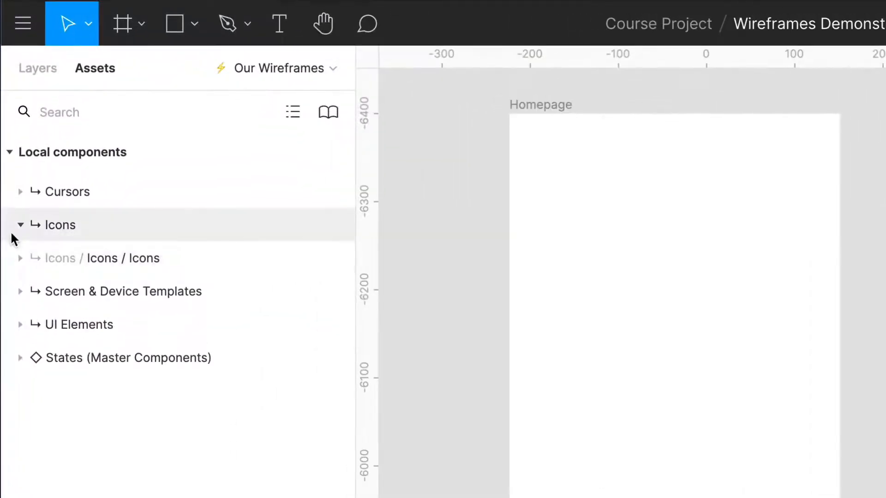
pyautogui.click(21, 126)
pyautogui.click(20, 291)
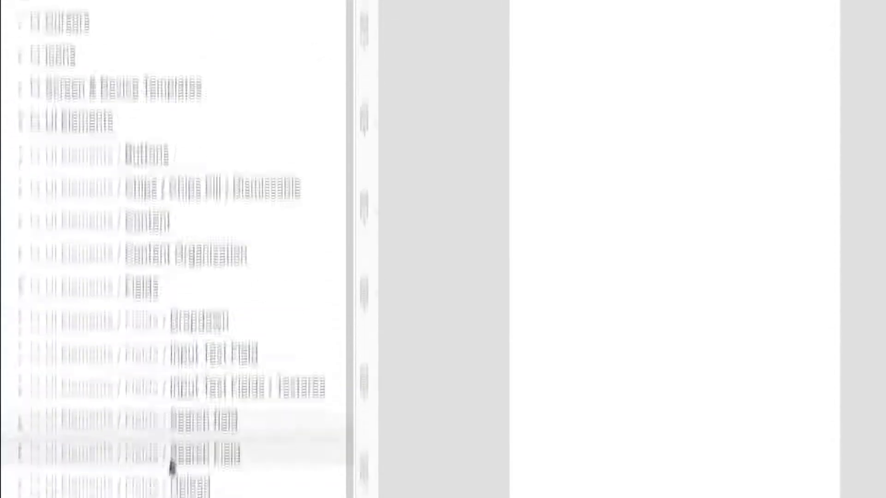
pyautogui.click(20, 307)
pyautogui.scroll(-5, 59, 278)
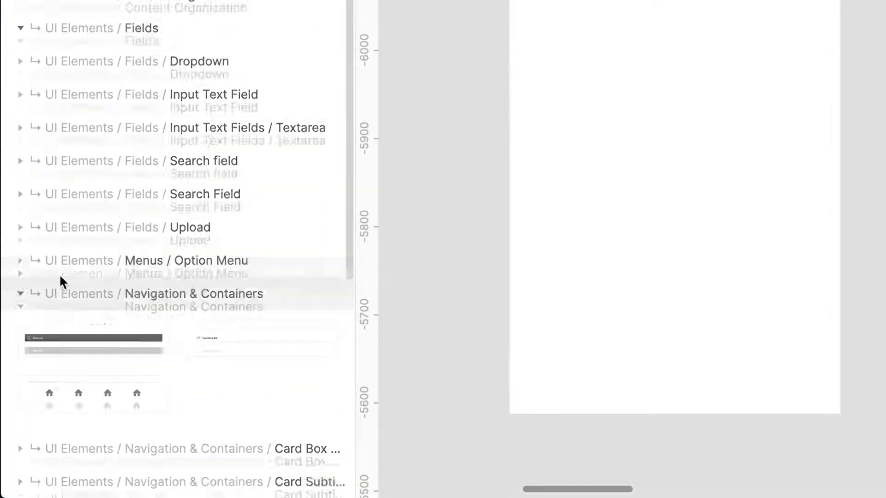
pyautogui.moveTo(95, 208); pyautogui.dragTo(682, 389)
pyautogui.scroll(-3, 669, 334)
pyautogui.scroll(3, 667, 326)
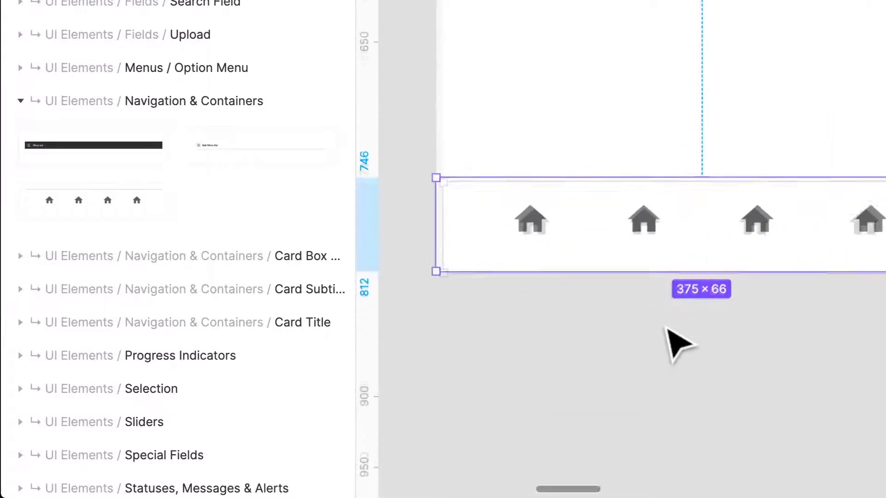
pyautogui.click(666, 326)
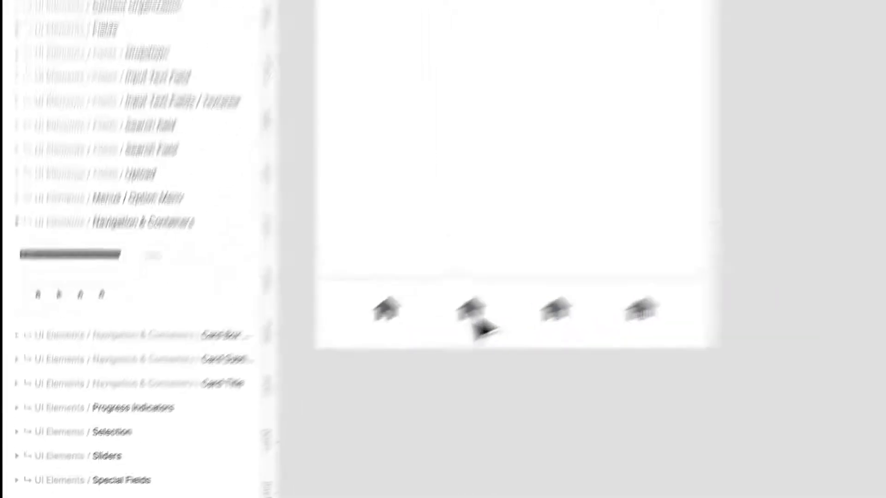
pyautogui.doubleClick(648, 233)
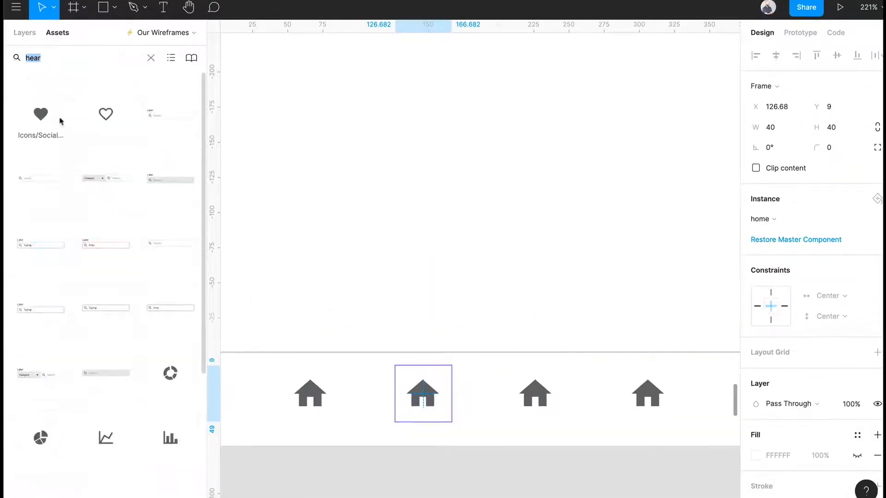
pyautogui.moveTo(40, 115); pyautogui.dragTo(459, 417)
pyautogui.moveTo(449, 387); pyautogui.dragTo(428, 385)
pyautogui.press('Delete')
# - Swap the second home icon in the navigation bar for the "heart filled" icon from the Social set
pyautogui.click(429, 386)
pyautogui.click(433, 392)
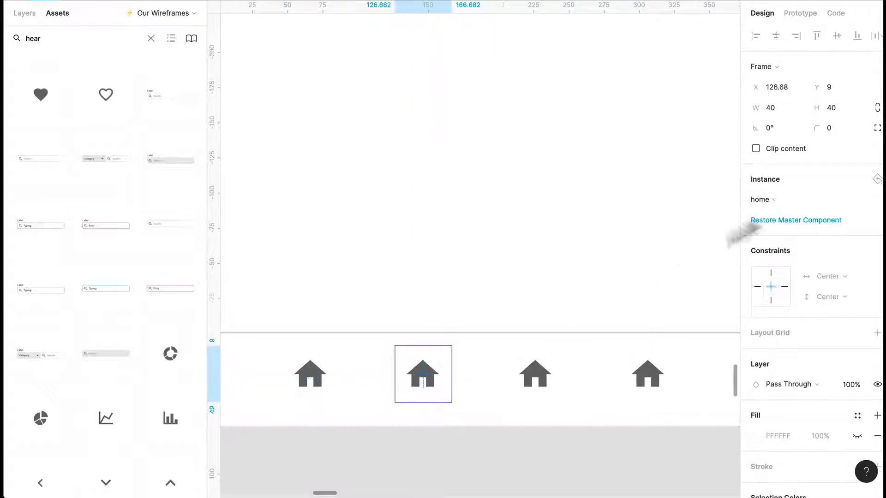
pyautogui.click(775, 199)
pyautogui.moveTo(771, 308)
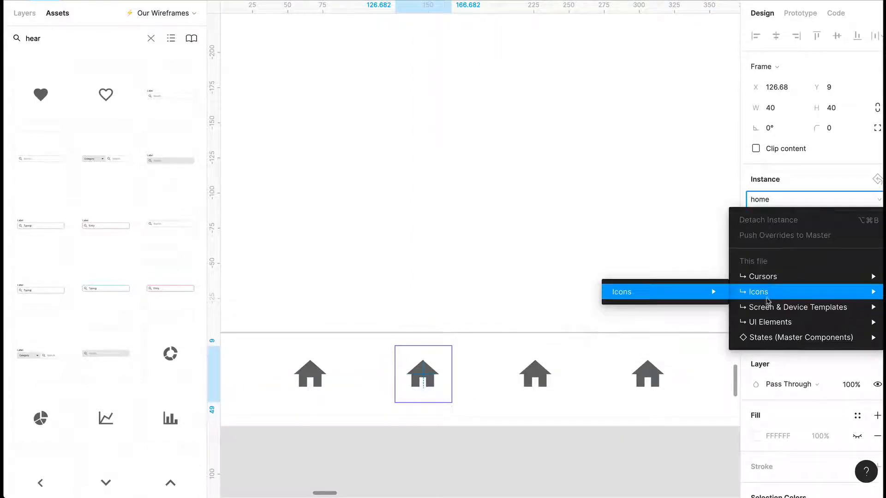
pyautogui.moveTo(646, 291)
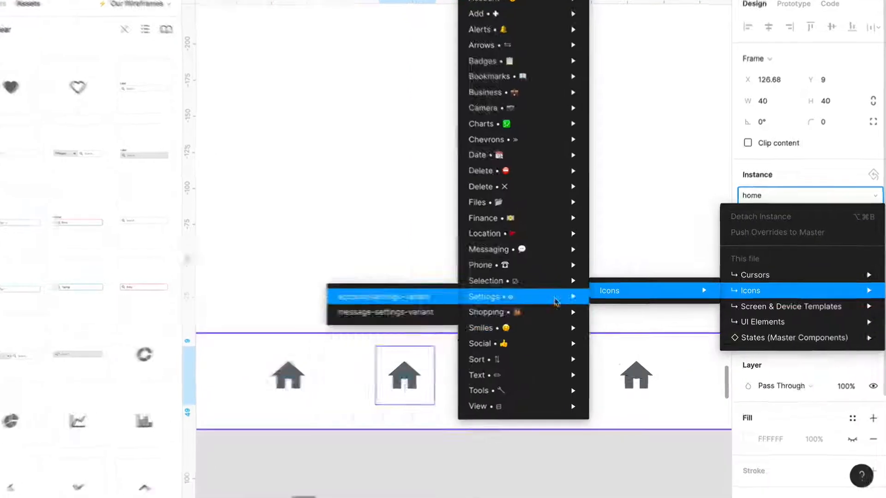
pyautogui.moveTo(567, 333)
pyautogui.moveTo(464, 341)
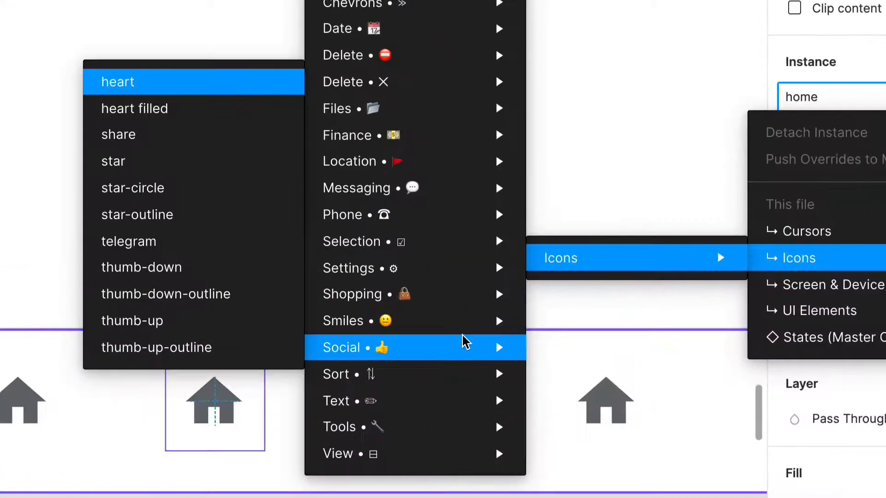
pyautogui.click(149, 119)
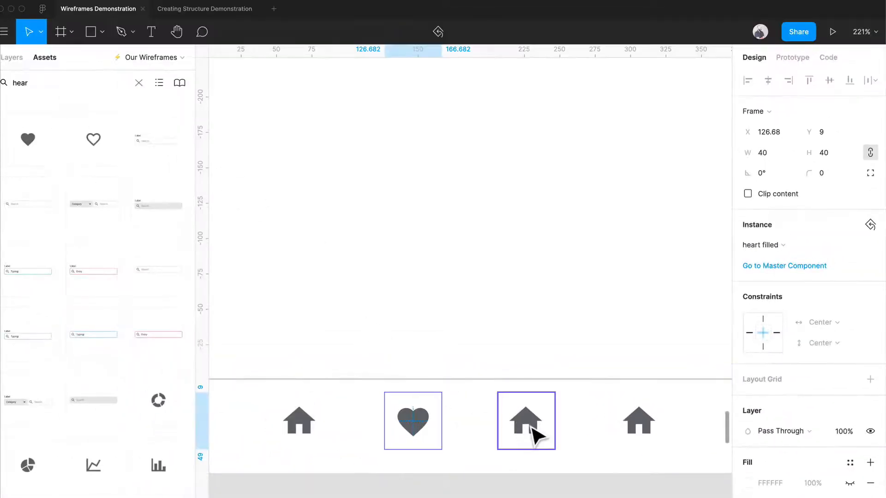
# - Swap the third icon in the navigation bar for the "account" icon
pyautogui.click(531, 428)
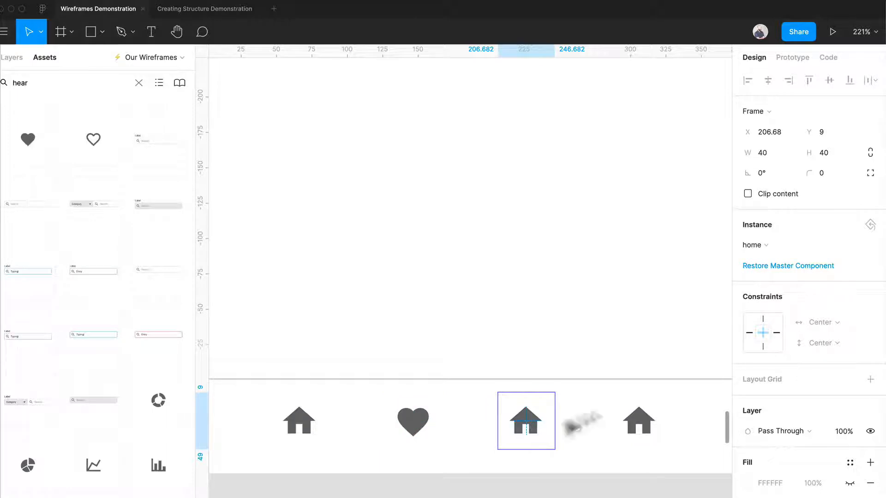
pyautogui.click(782, 244)
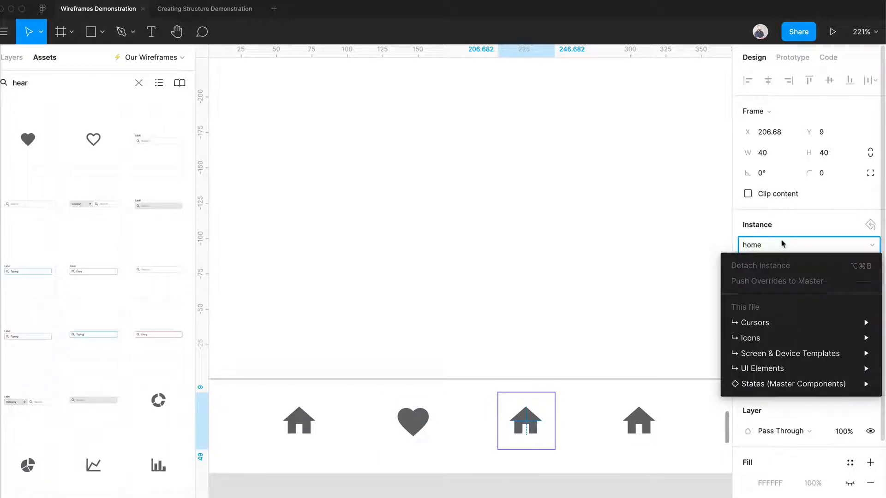
pyautogui.moveTo(791, 340)
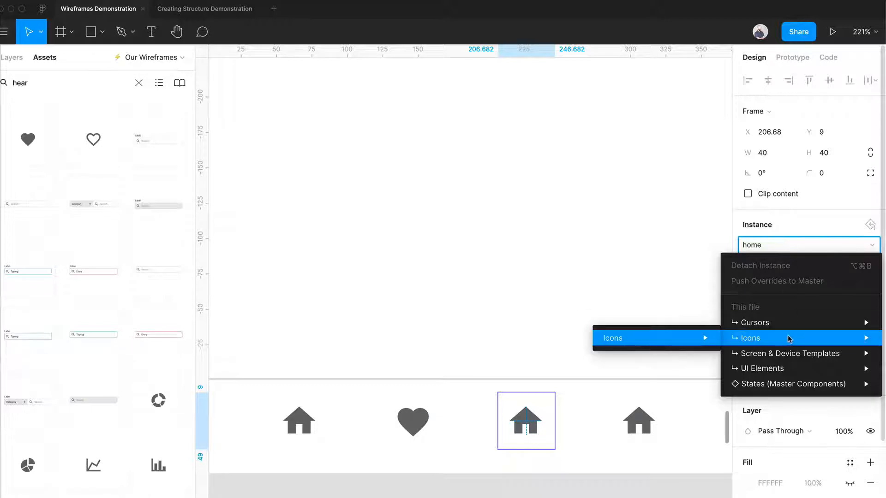
pyautogui.moveTo(672, 343)
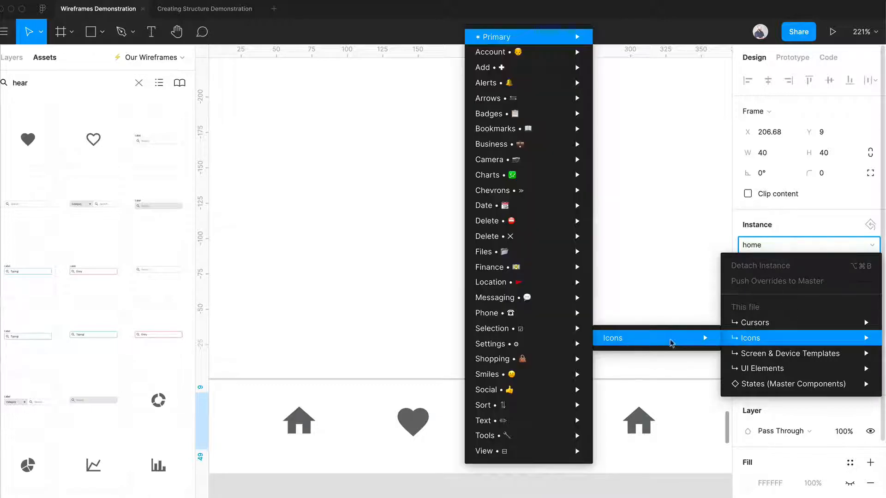
pyautogui.moveTo(531, 286)
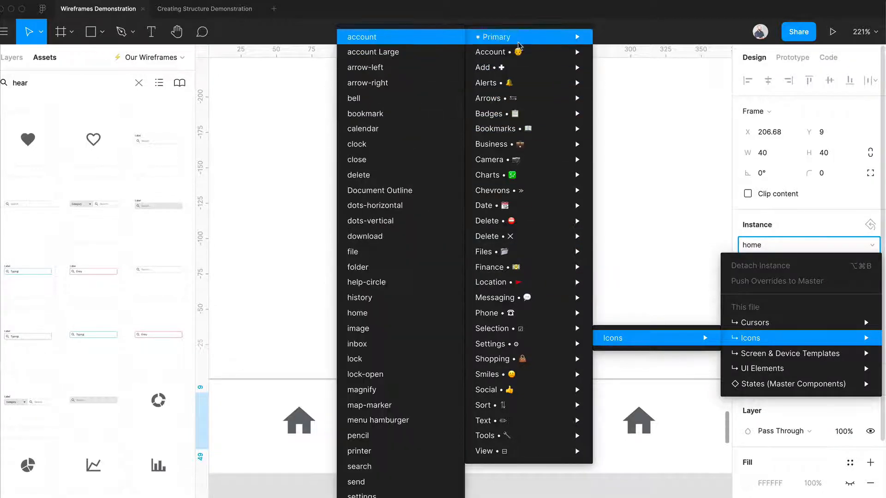
pyautogui.moveTo(518, 55)
pyautogui.click(389, 53)
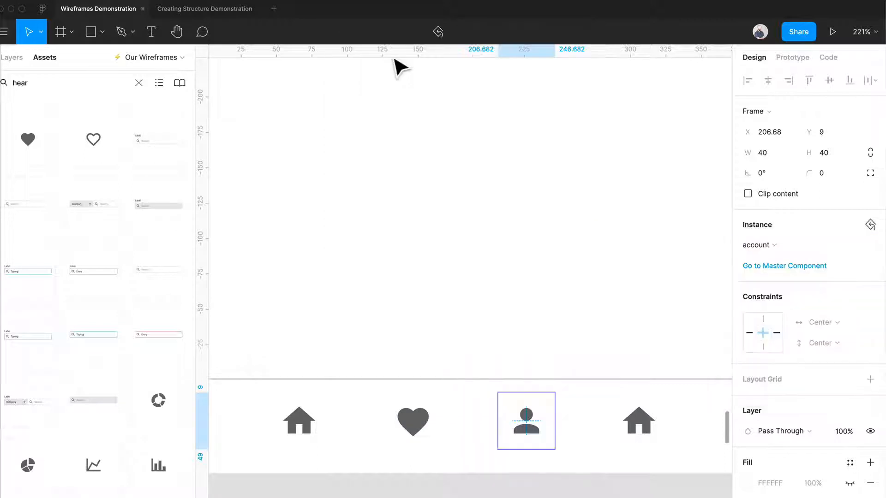
# - Swap the fourth navigation bar icon for the "cart" icon from the Shopping set and deselect it
pyautogui.hscroll(3, 520, 259)
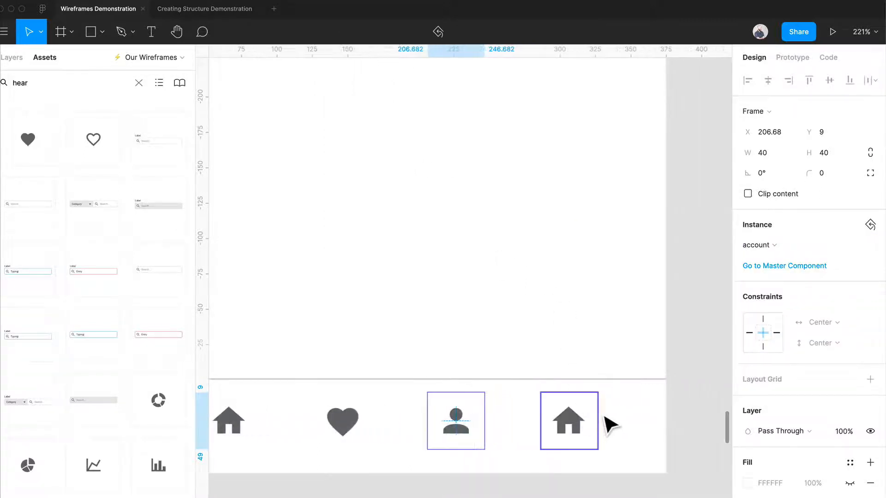
pyautogui.click(582, 424)
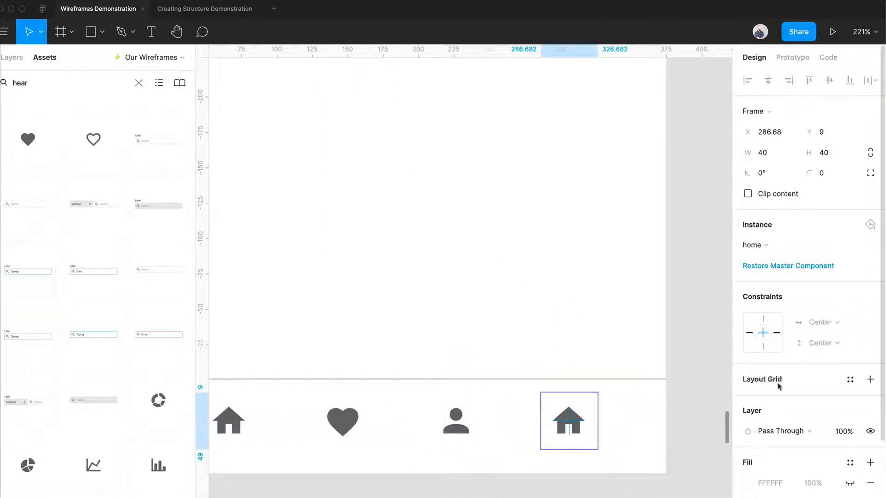
pyautogui.click(756, 245)
pyautogui.moveTo(765, 342)
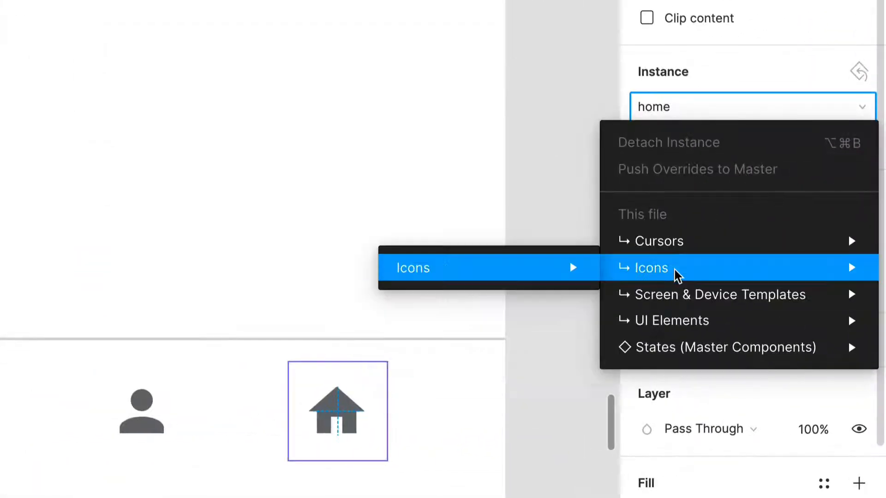
pyautogui.moveTo(433, 285)
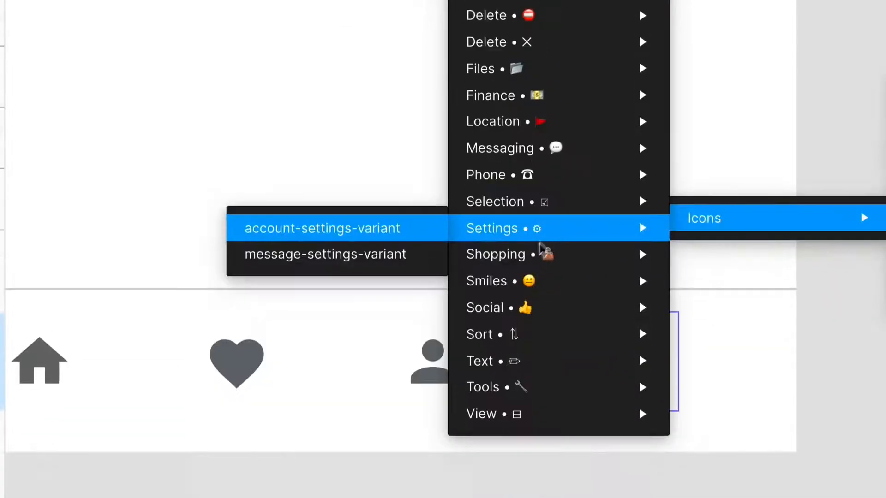
pyautogui.moveTo(515, 256)
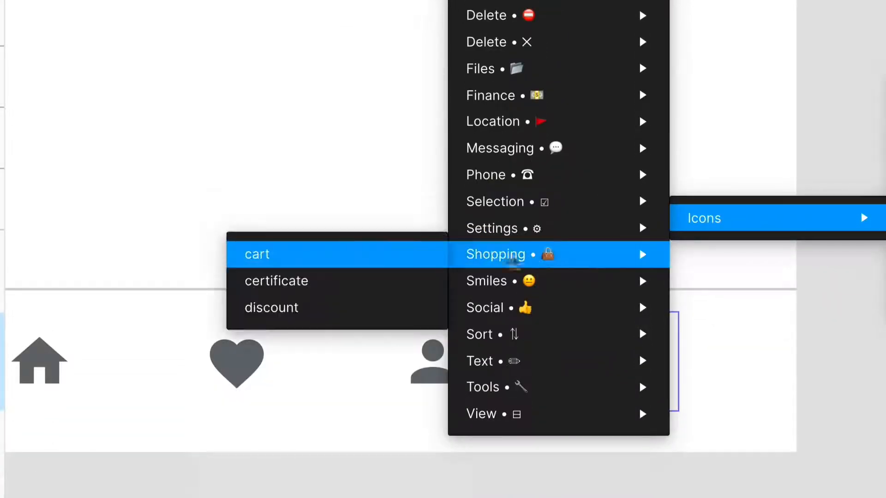
pyautogui.click(358, 259)
pyautogui.click(839, 304)
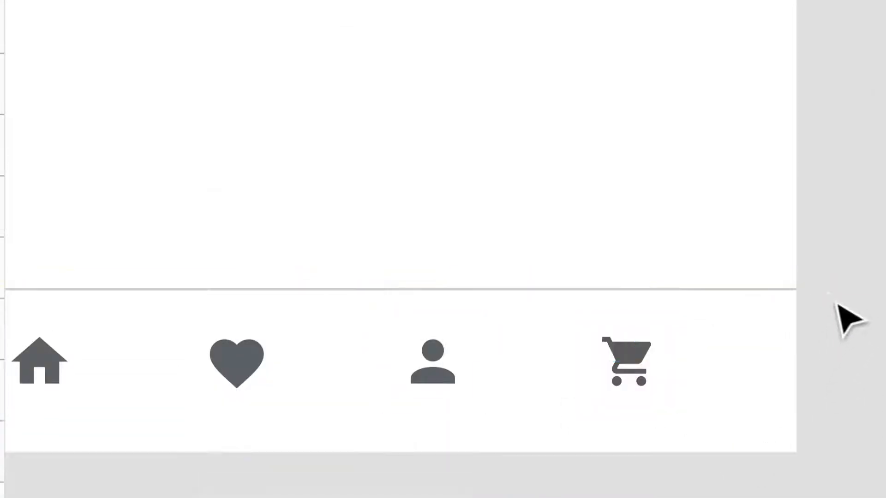
# - Set the layer opacity of the heart, account and cart icons in the navigation bar to 40%, then deselect them
pyautogui.scroll(-2, 830, 293)
pyautogui.scroll(2, 827, 292)
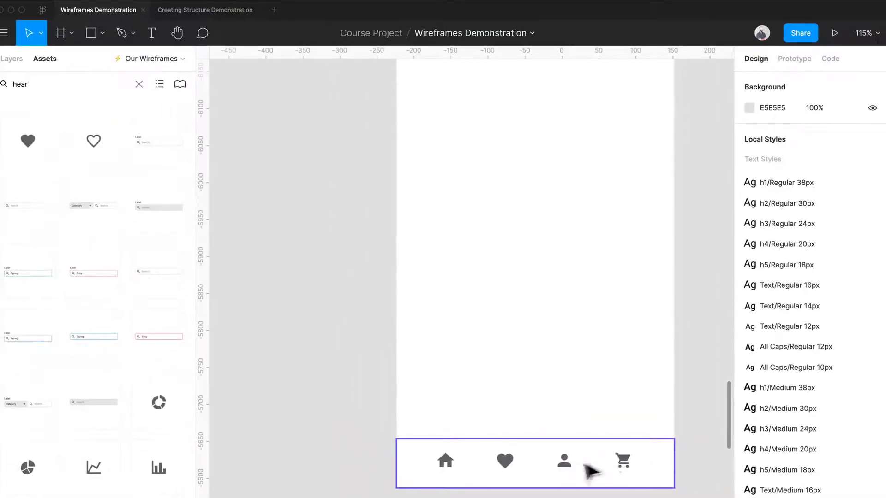
pyautogui.hscroll(1, 687, 427)
pyautogui.click(592, 466)
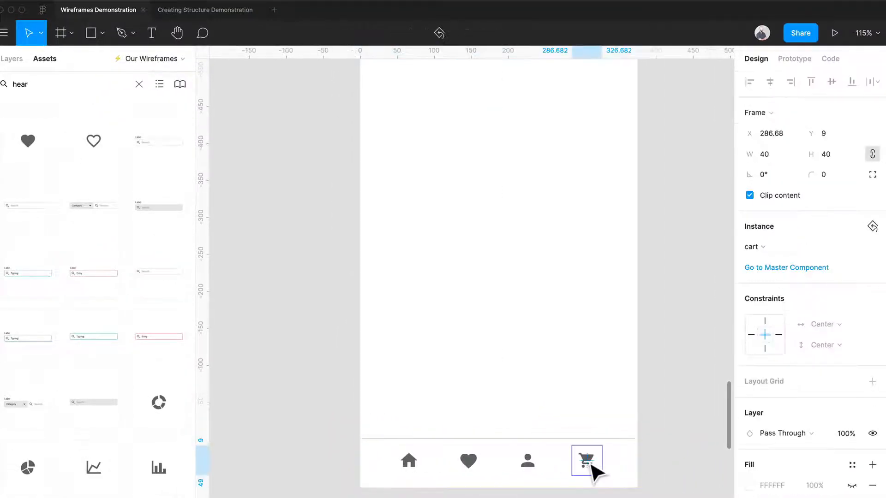
pyautogui.keyDown('shift'); pyautogui.click(530, 468); pyautogui.keyUp('shift')
pyautogui.keyDown('shift'); pyautogui.click(475, 469); pyautogui.keyUp('shift')
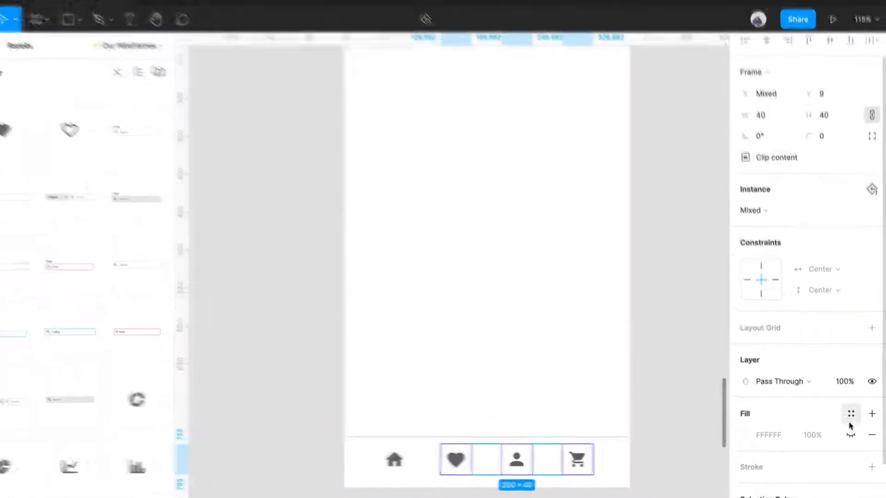
pyautogui.click(851, 413)
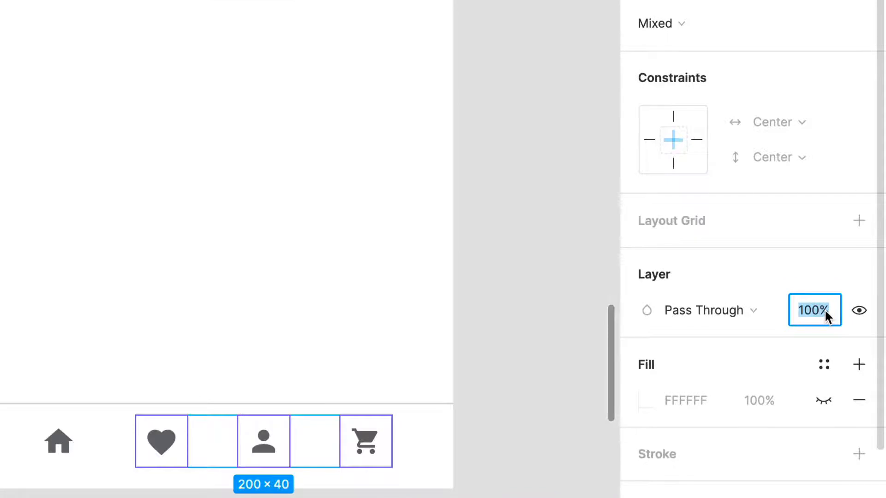
pyautogui.write('40')
pyautogui.press('Return')
pyautogui.click(492, 307)
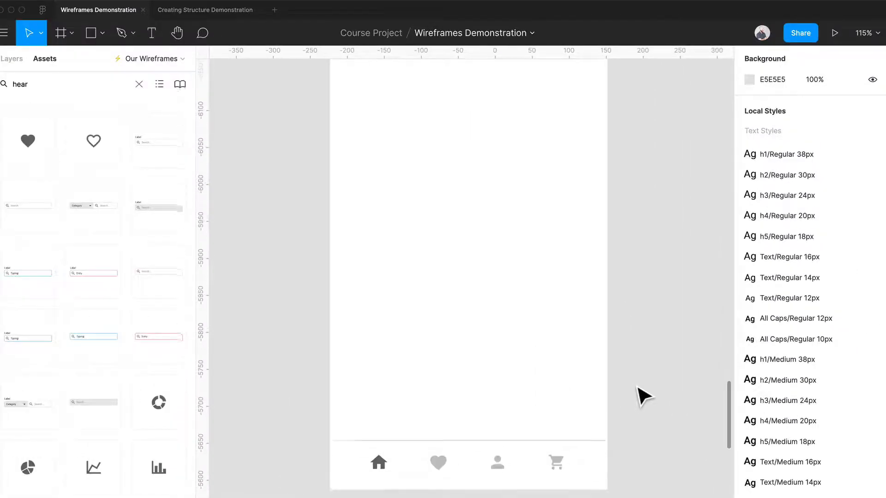
# - Search the assets for "sear" and place the unlabelled outlined search field near the top of the Homepage frame
pyautogui.scroll(-1, 637, 387)
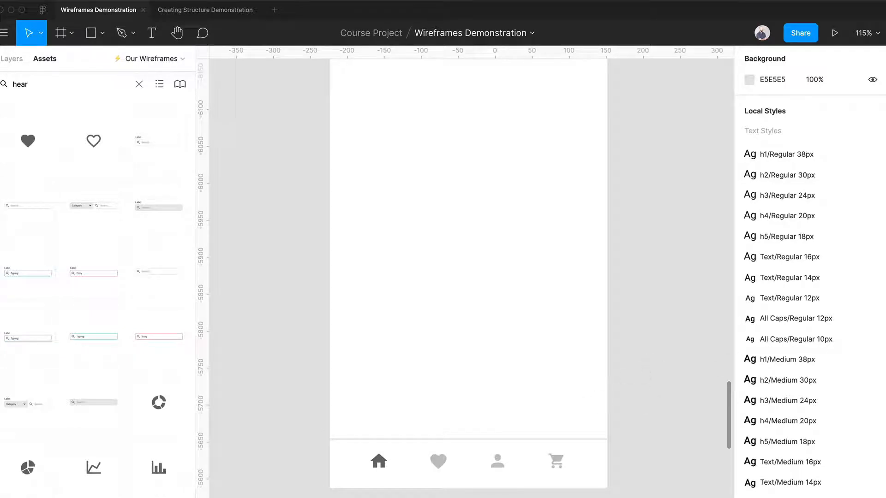
pyautogui.scroll(5, 494, 182)
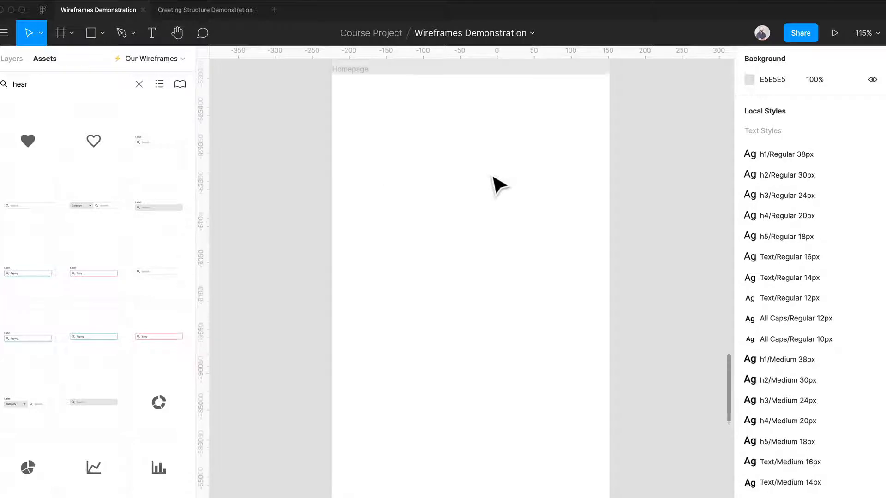
pyautogui.scroll(3, 494, 182)
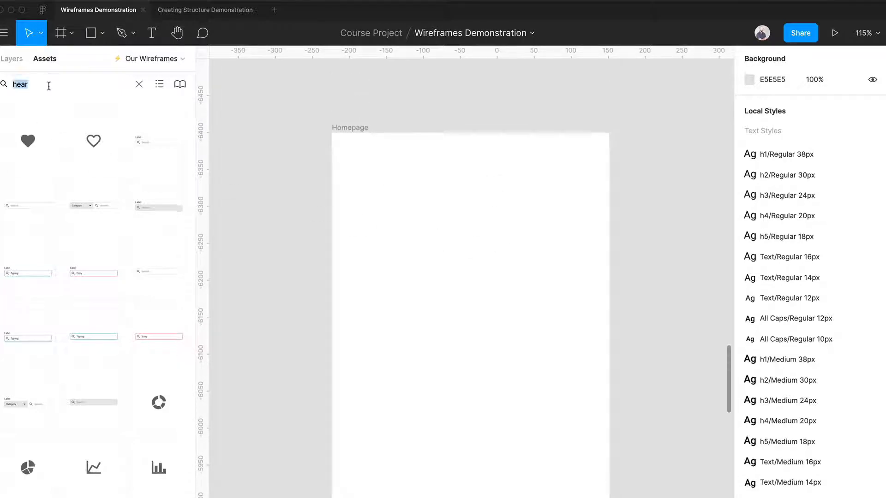
pyautogui.click(140, 84)
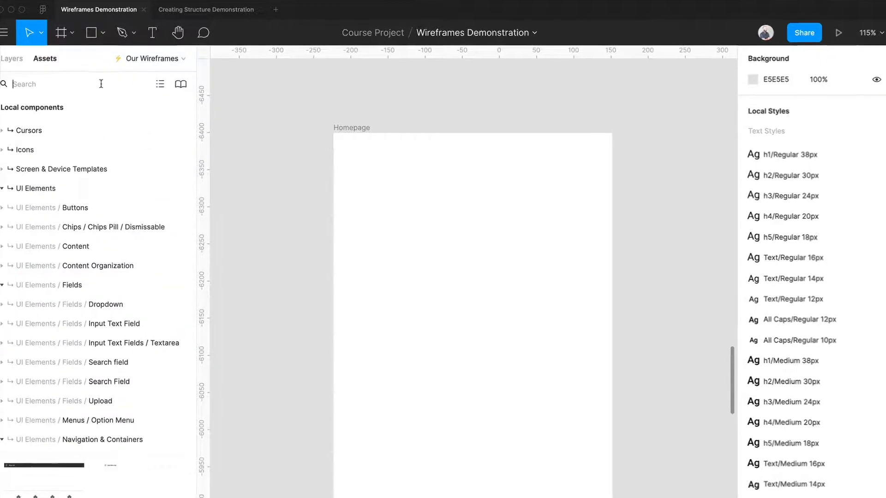
pyautogui.write('sear')
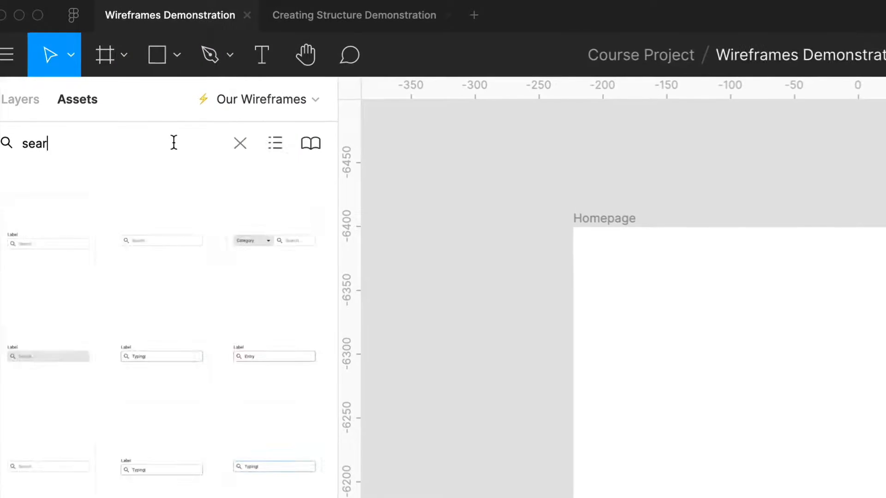
pyautogui.moveTo(152, 233); pyautogui.dragTo(828, 303)
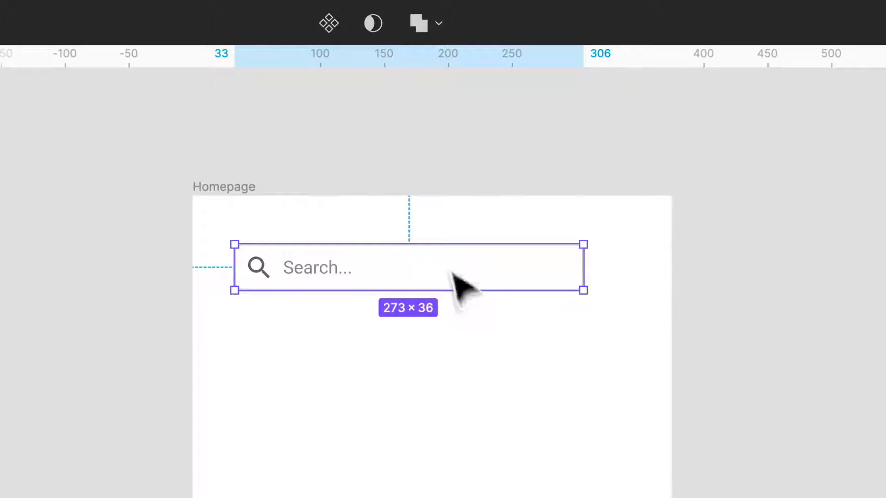
# - Centre the search field horizontally in the Homepage frame and widen it evenly on both sides to 313 px
pyautogui.moveTo(452, 276); pyautogui.dragTo(564, 280)
pyautogui.click(506, 326)
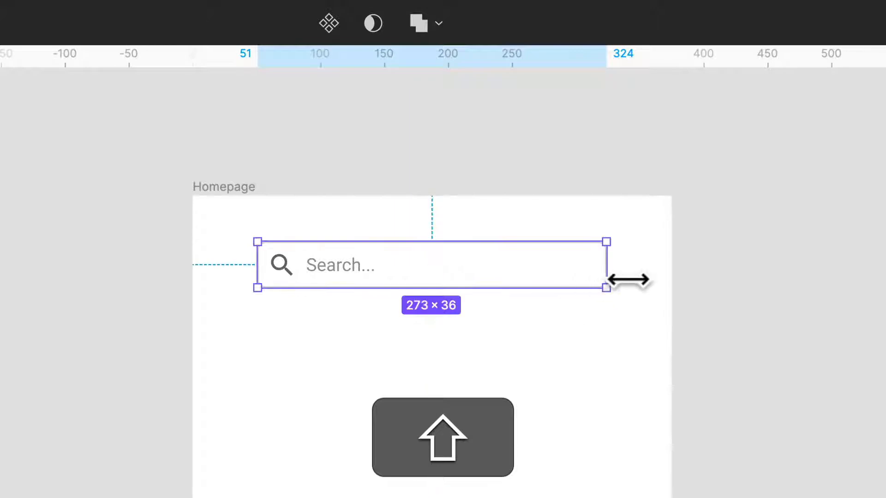
pyautogui.moveTo(632, 280); pyautogui.dragTo(652, 286)
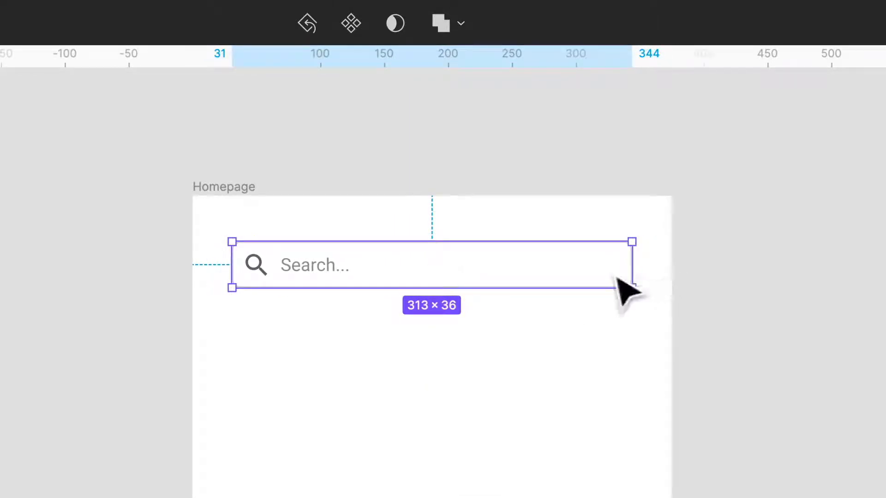
pyautogui.click(715, 267)
# - Add a text box below the search field with a "Hello" greeting to the customer by first name and make it auto width
pyautogui.scroll(-3, 727, 291)
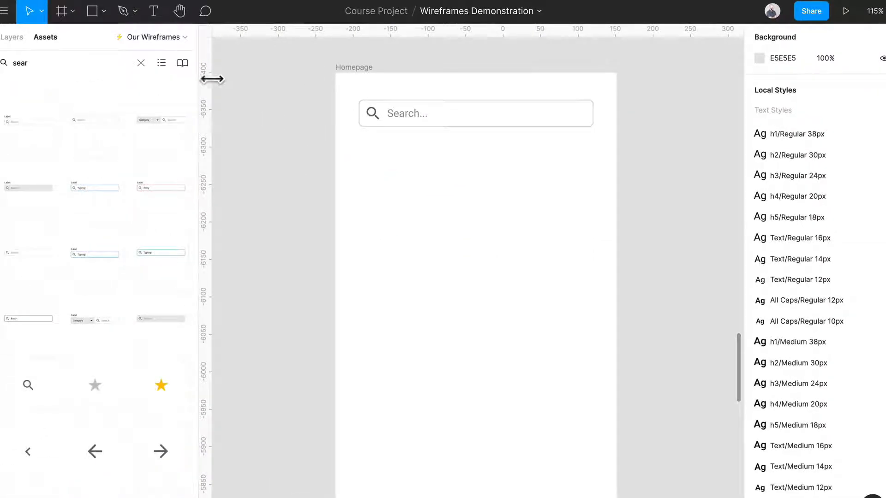
pyautogui.press('t')
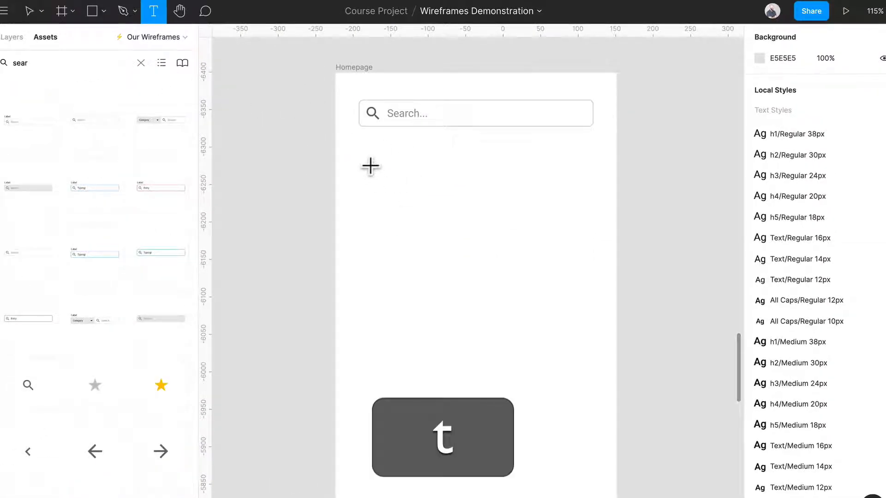
pyautogui.moveTo(358, 153); pyautogui.dragTo(486, 201)
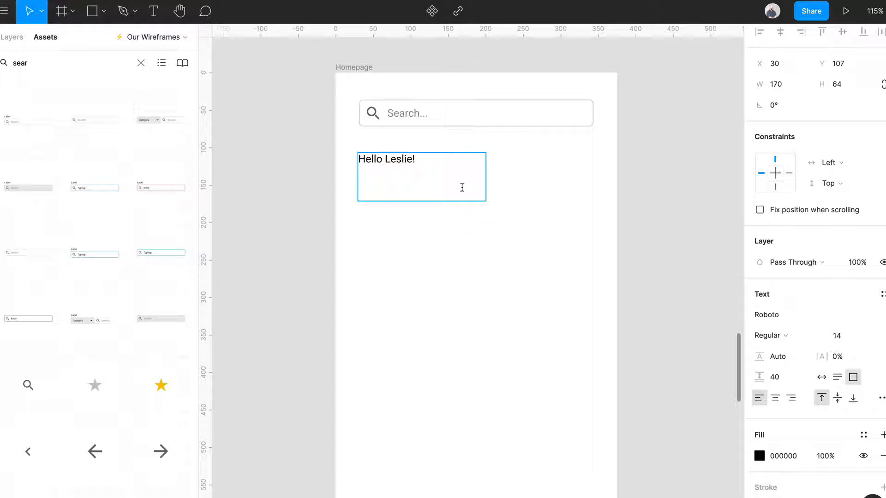
pyautogui.click(822, 378)
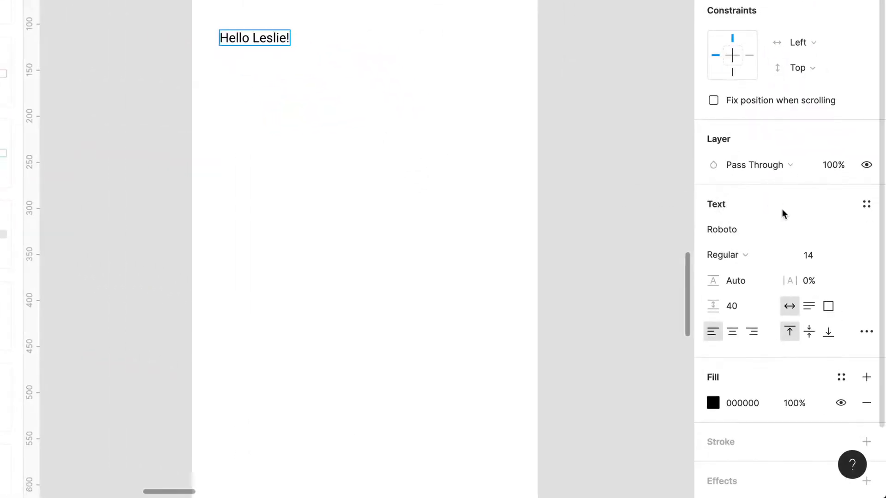
# - Apply the h1/Medium 38px text style to the whole greeting
pyautogui.hotkey('ctrl', 'a')
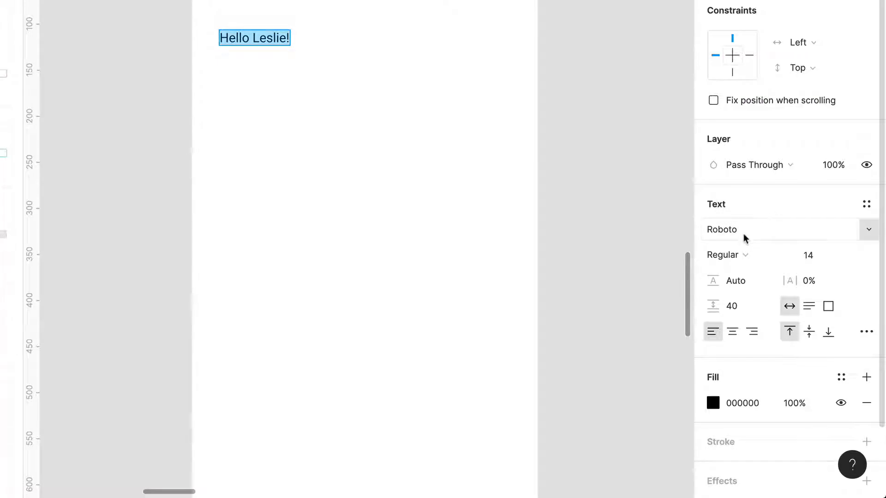
pyautogui.click(865, 203)
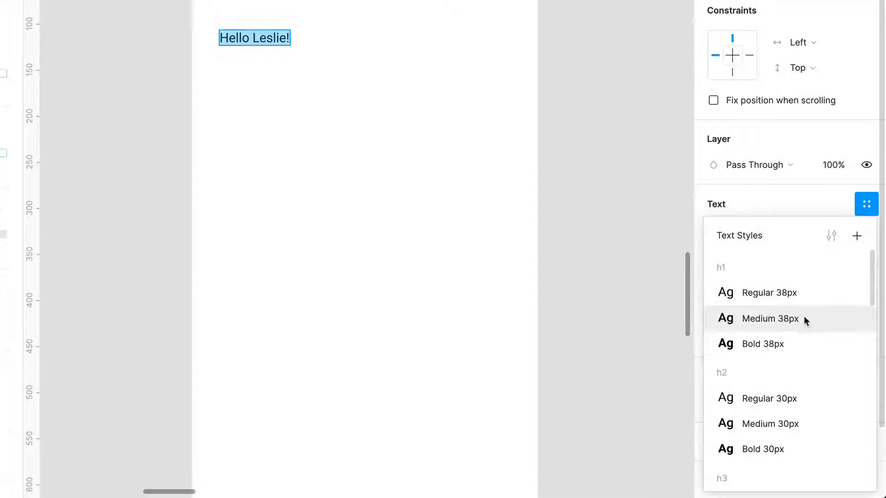
pyautogui.click(769, 319)
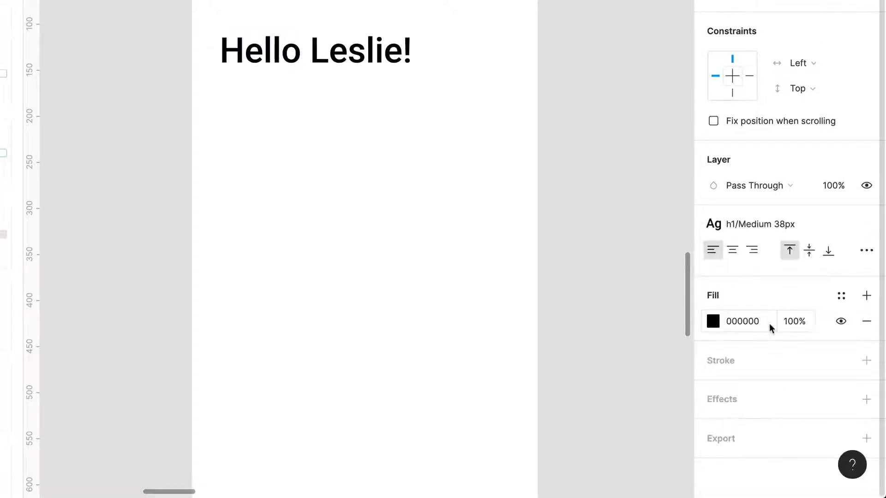
# - Set the greeting's text style to h3/Medium 24px and move it slightly up, aligned with the search field's left edge
pyautogui.click(793, 226)
pyautogui.scroll(-4, 791, 371)
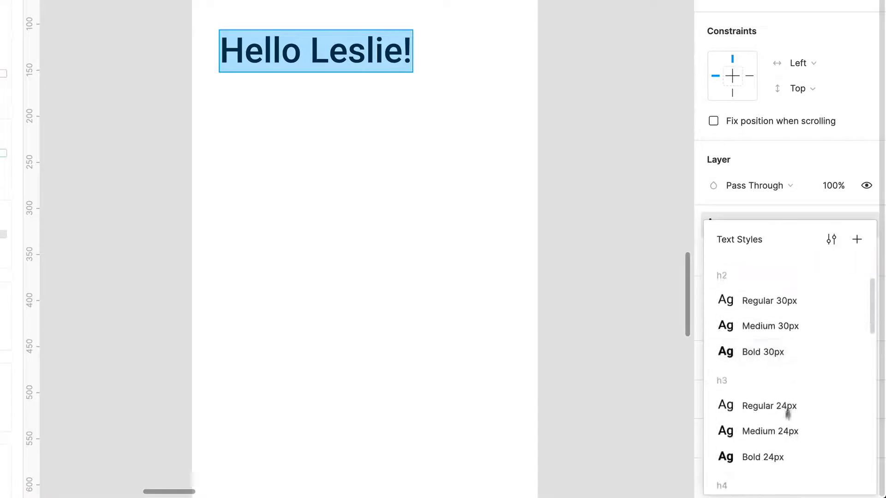
pyautogui.click(779, 432)
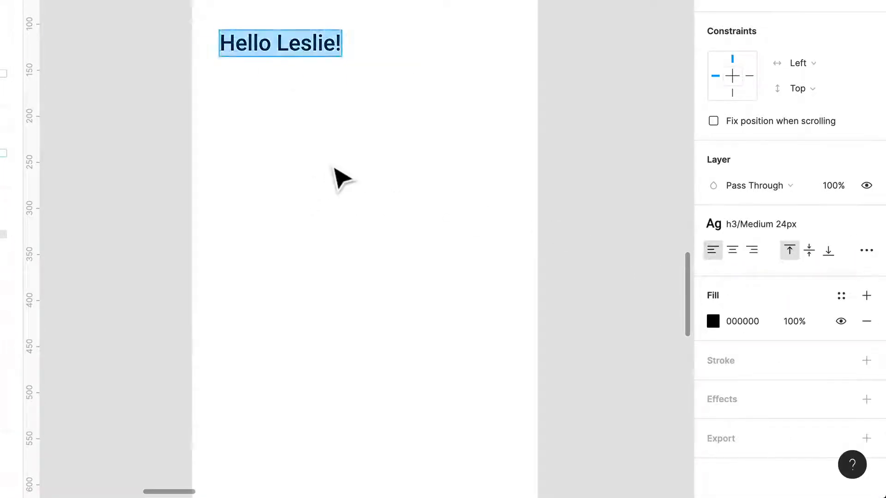
pyautogui.press('Escape')
pyautogui.moveTo(319, 48); pyautogui.dragTo(323, 41)
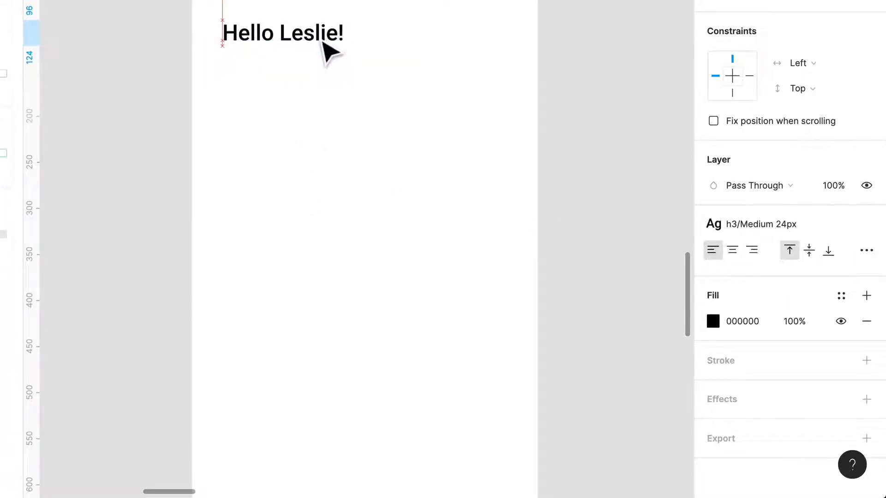
# - Duplicate the greeting directly below itself and replace the copy's text with "We have some recommendations for you."
pyautogui.keyDown('ctrl'); pyautogui.scroll(5, 313, 47); pyautogui.keyUp('ctrl')
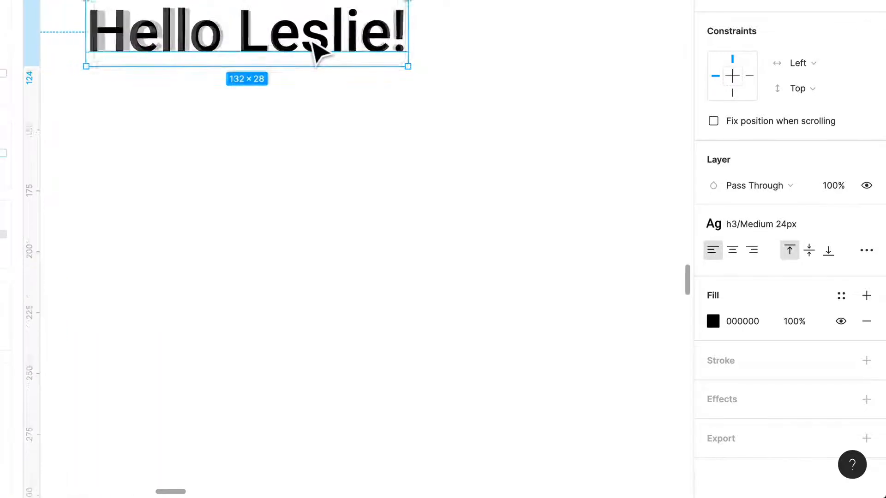
pyautogui.keyDown('ctrl'); pyautogui.scroll(-2, 312, 42); pyautogui.keyUp('ctrl')
pyautogui.moveTo(316, 39); pyautogui.dragTo(349, 143)
pyautogui.doubleClick(332, 122)
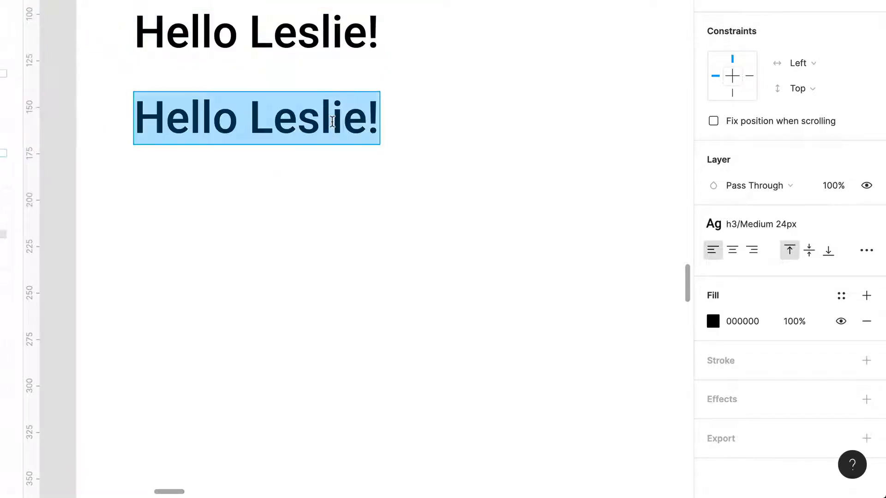
pyautogui.write('We have')
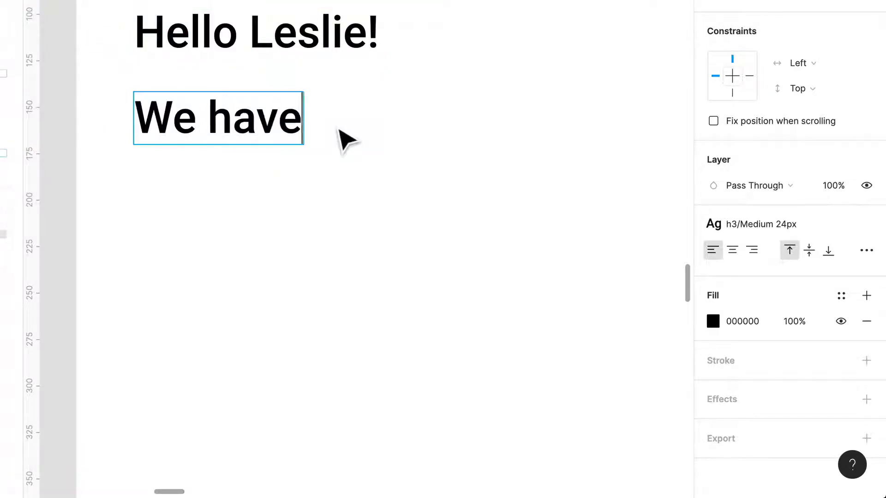
pyautogui.write(' some reco')
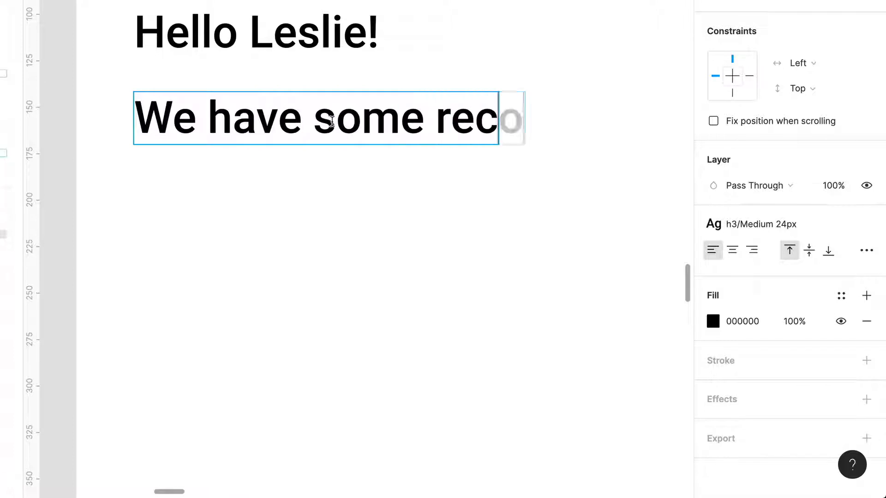
pyautogui.write('mmenda')
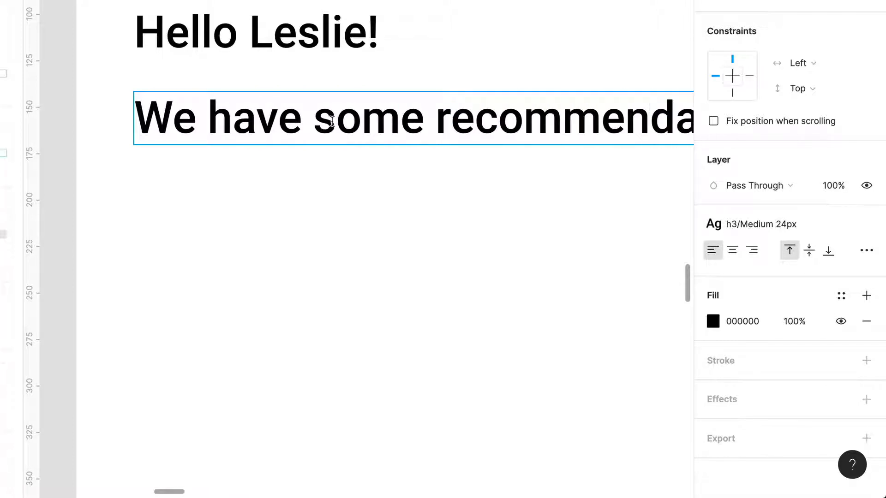
pyautogui.hscroll(5, 396, 131)
pyautogui.scroll(1, 396, 130)
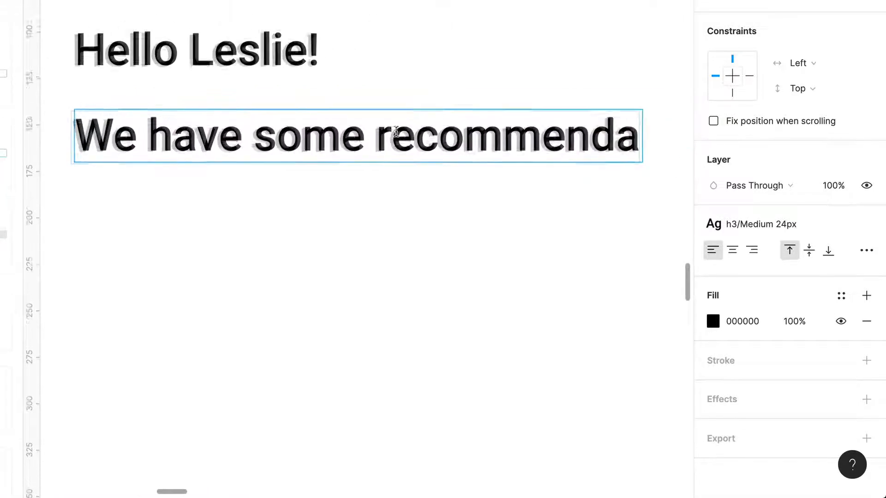
pyautogui.write('tions')
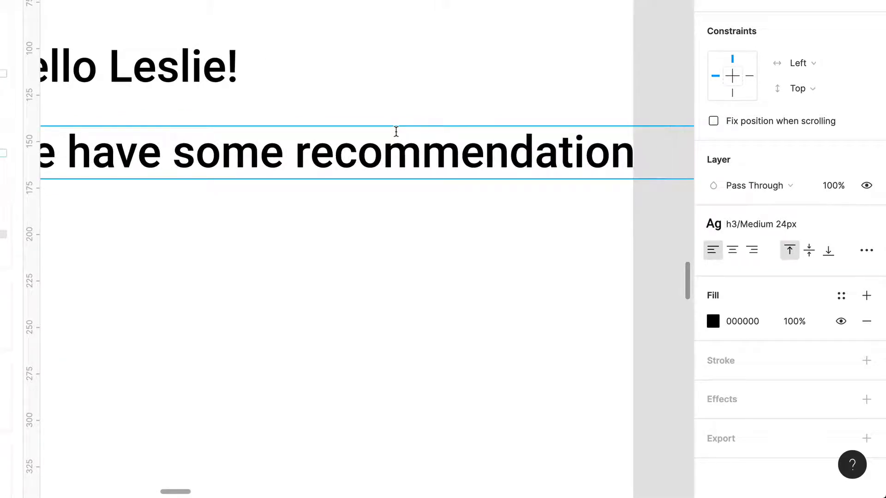
pyautogui.scroll(-5, 395, 131)
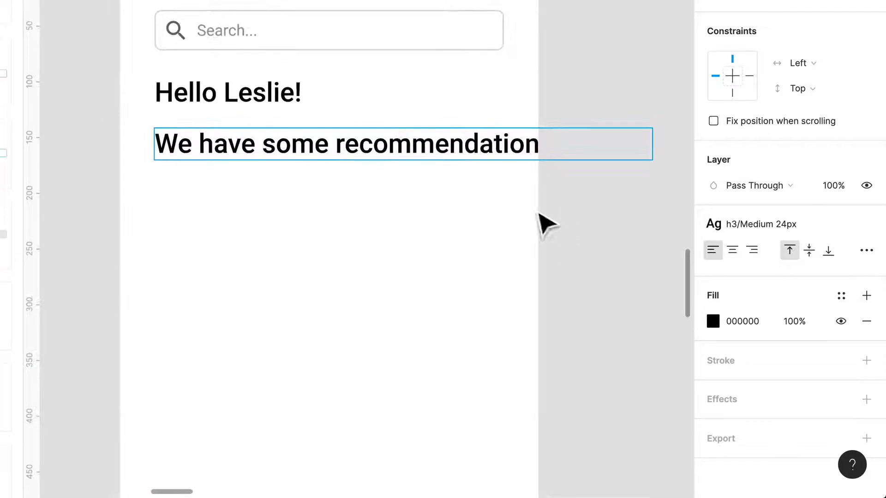
pyautogui.press('Escape')
# - Narrow the recommendations text box to 313 px to match the search field and apply the Text/Regular 16px style
pyautogui.scroll(-2, 554, 223)
pyautogui.moveTo(638, 167); pyautogui.dragTo(521, 179)
pyautogui.click(770, 226)
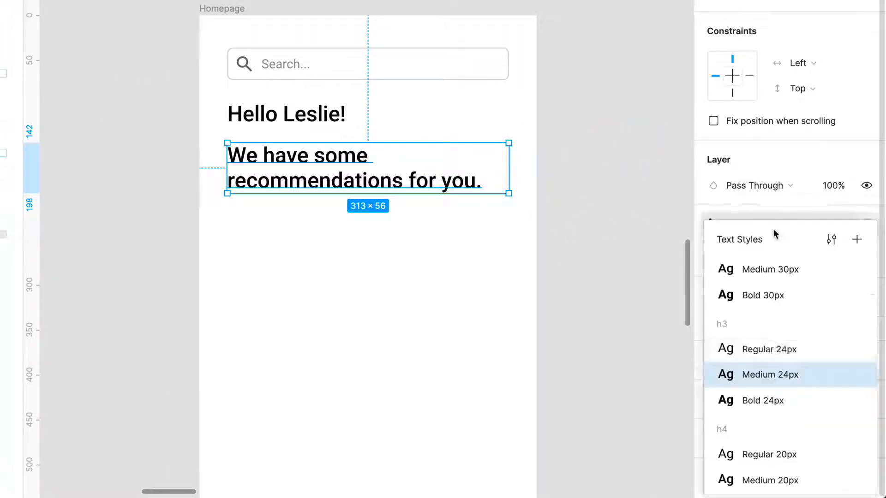
pyautogui.scroll(-2, 774, 351)
pyautogui.scroll(-5, 773, 352)
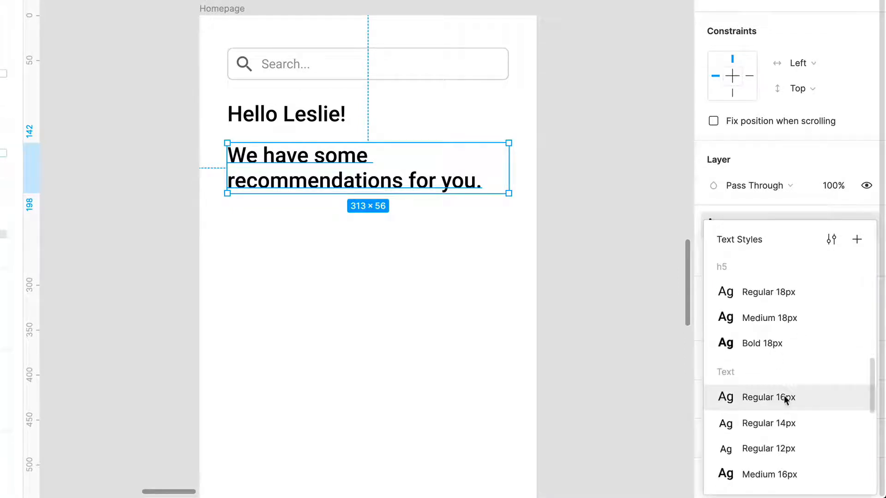
pyautogui.click(785, 400)
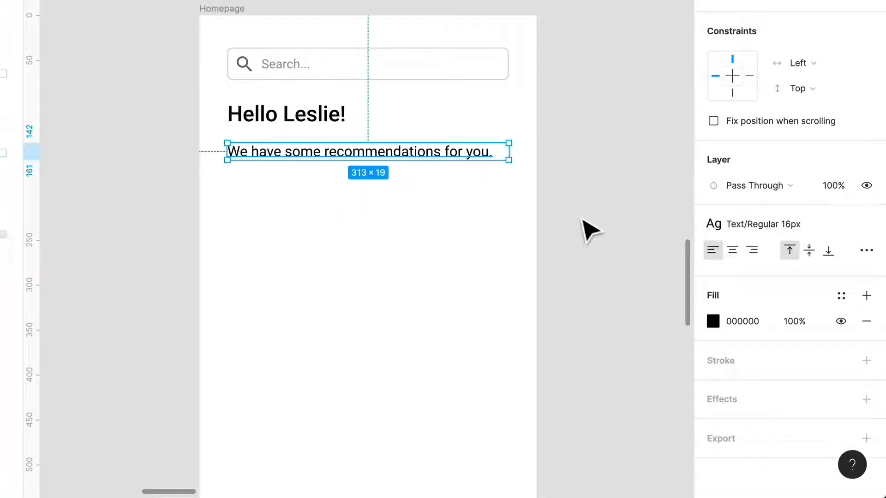
# - Move the recommendations line up to sit close beneath the greeting at Y 132, then deselect it
pyautogui.click(447, 232)
pyautogui.moveTo(457, 167); pyautogui.dragTo(454, 158)
pyautogui.click(466, 205)
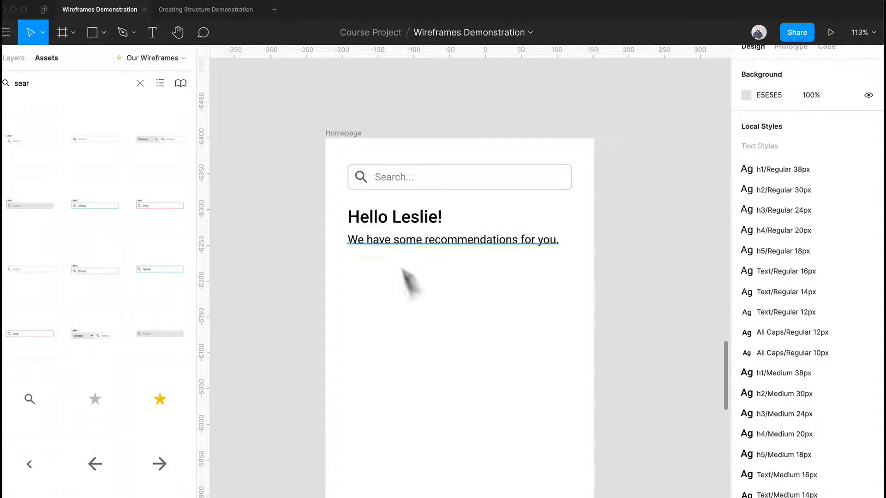
pyautogui.scroll(-2, 427, 349)
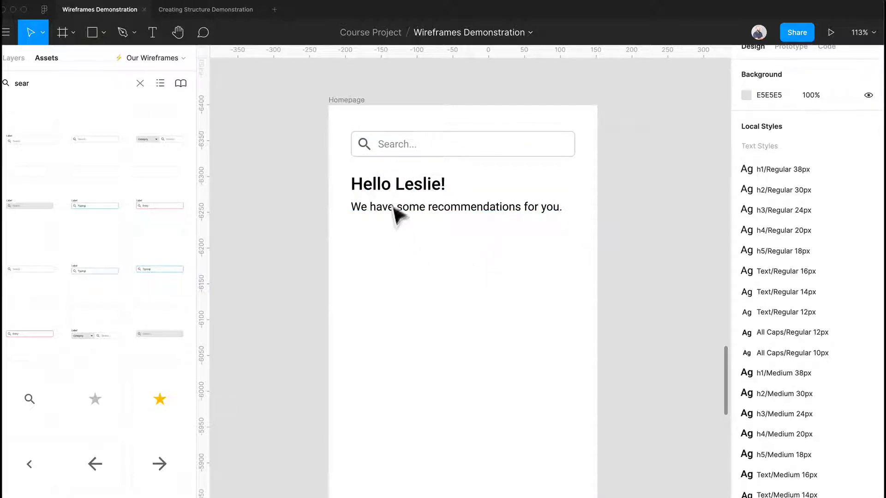
pyautogui.click(411, 198)
pyautogui.click(417, 211)
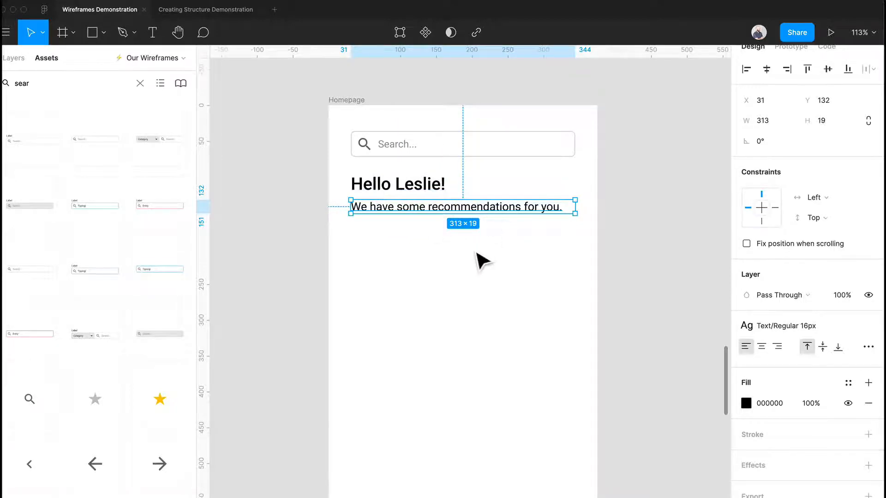
pyautogui.click(485, 282)
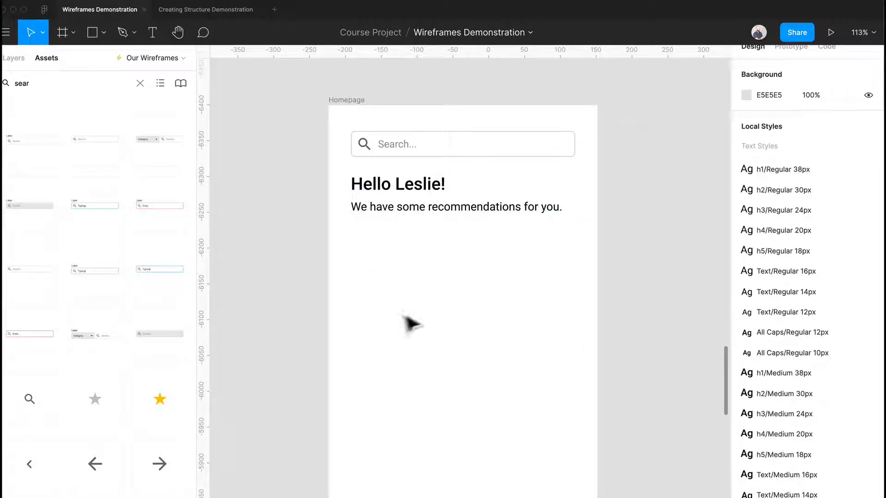
# - Duplicate the recommendations line below itself at Y 175 and change the copy's text to "Just for you"
pyautogui.moveTo(457, 217); pyautogui.dragTo(464, 247)
pyautogui.doubleClick(469, 238)
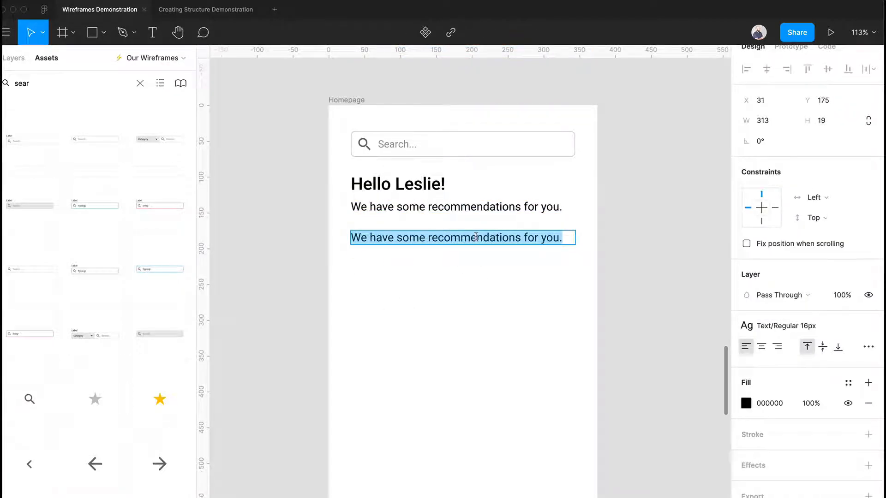
pyautogui.write('Just for you')
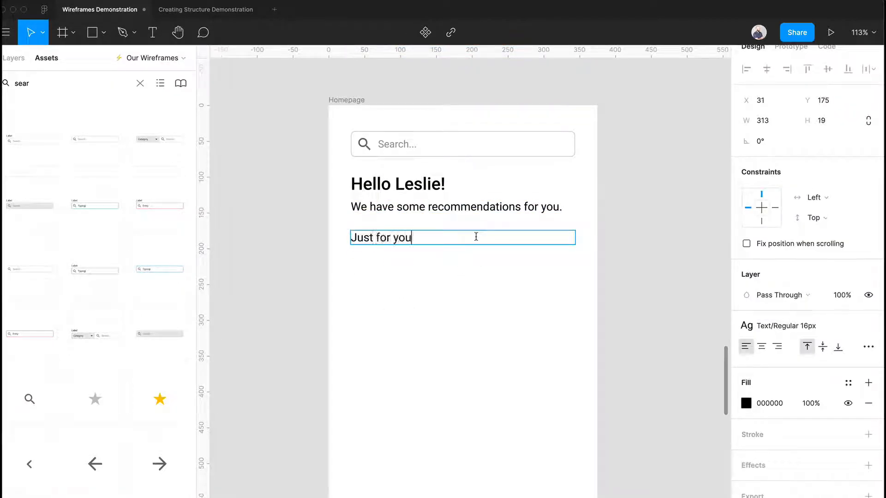
# - Set the "Just for you" text box to Auto Width resizing so it fits its text, then deselect it
pyautogui.press('Escape')
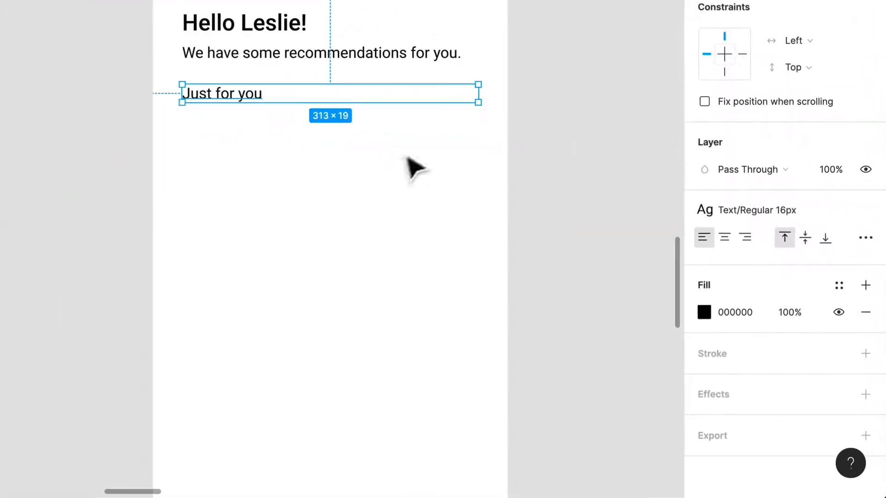
pyautogui.click(859, 240)
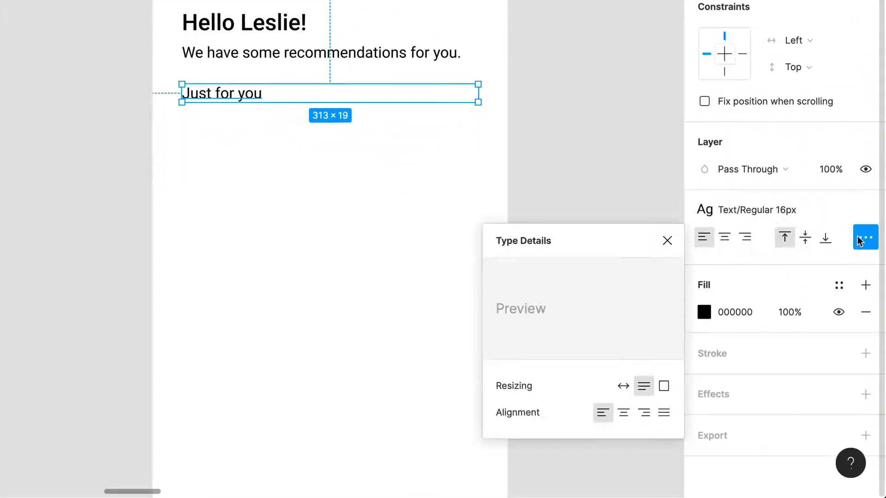
pyautogui.click(623, 386)
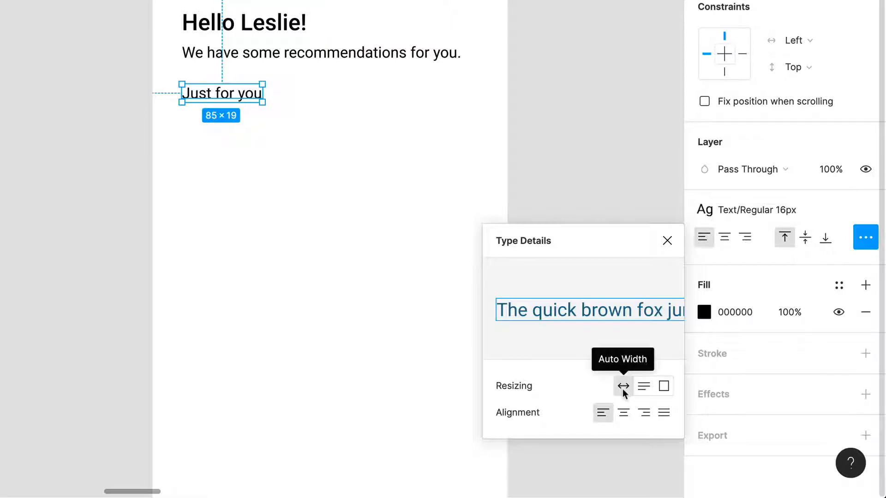
pyautogui.click(291, 179)
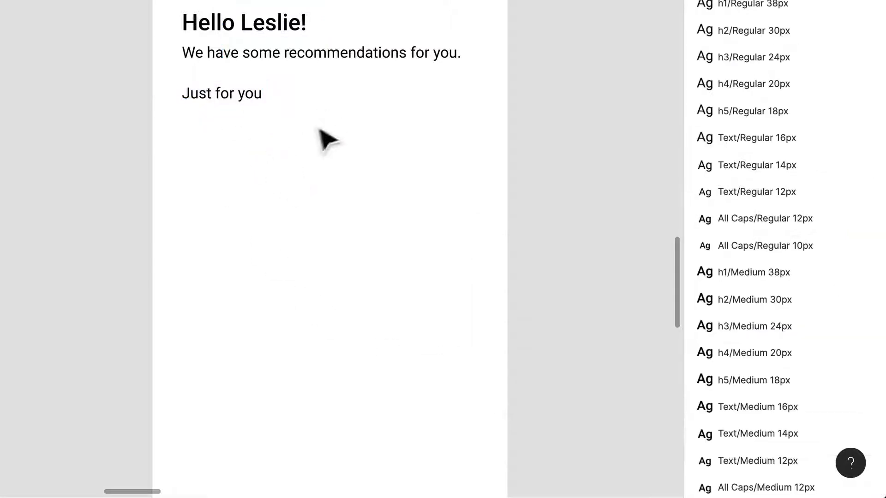
# - Apply the Text/Bold 16px style to the "Just for you" heading and deselect it
pyautogui.click(208, 95)
pyautogui.press('Escape')
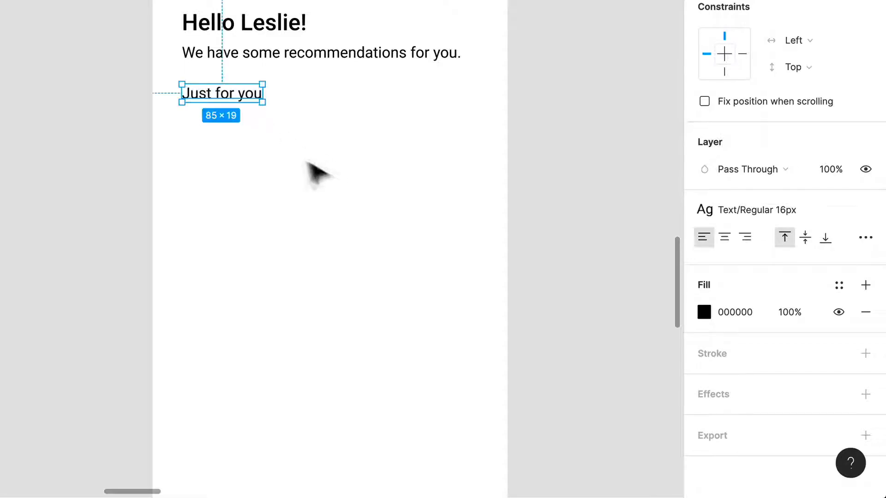
pyautogui.click(793, 204)
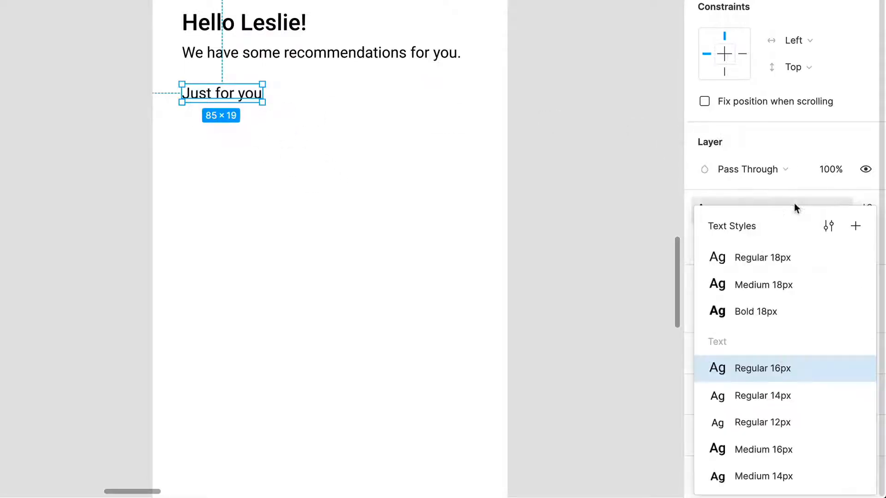
pyautogui.scroll(-3, 808, 364)
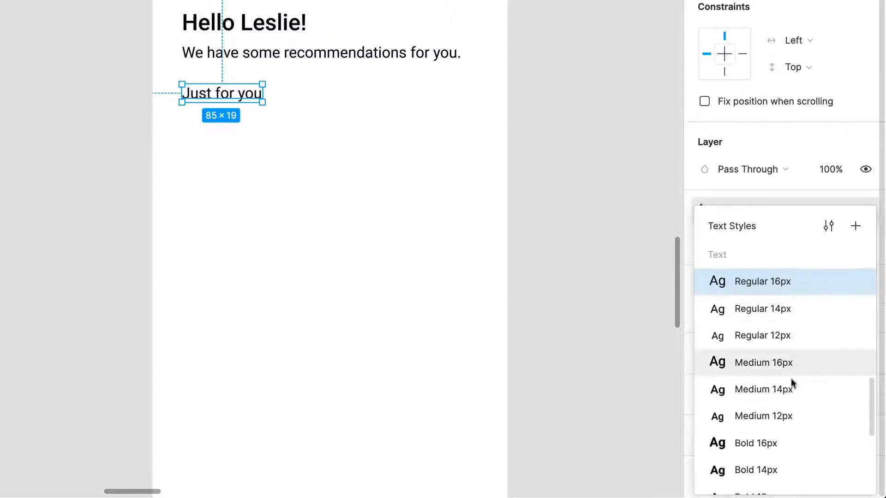
pyautogui.click(785, 446)
pyautogui.click(360, 218)
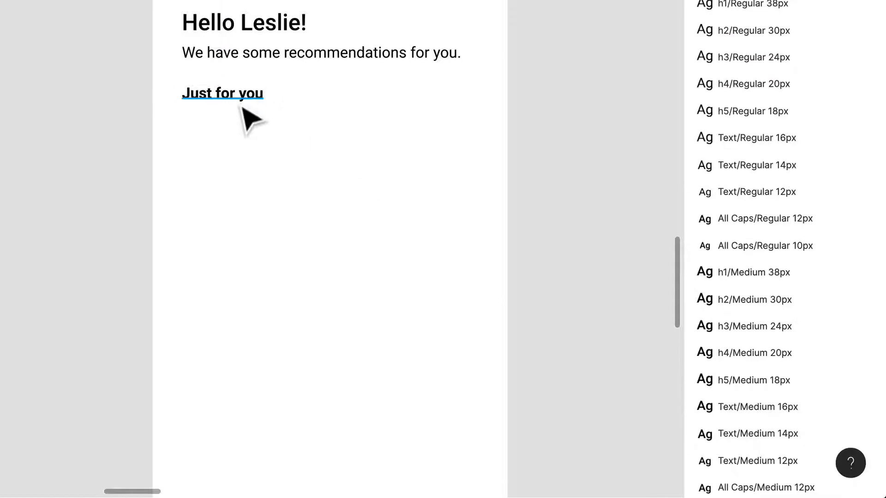
# - Duplicate "Just for you" across to the search field's right edge, right-align the copy and change its text to "See all"
pyautogui.moveTo(242, 102); pyautogui.dragTo(461, 112)
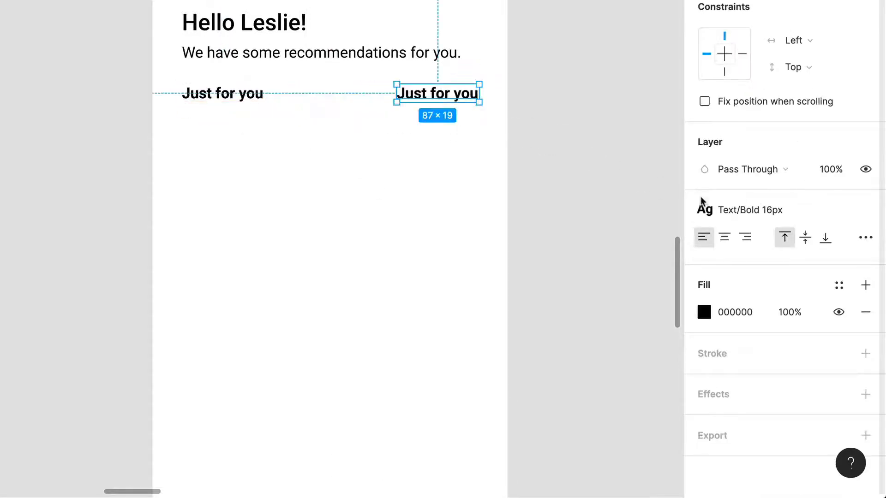
pyautogui.click(743, 238)
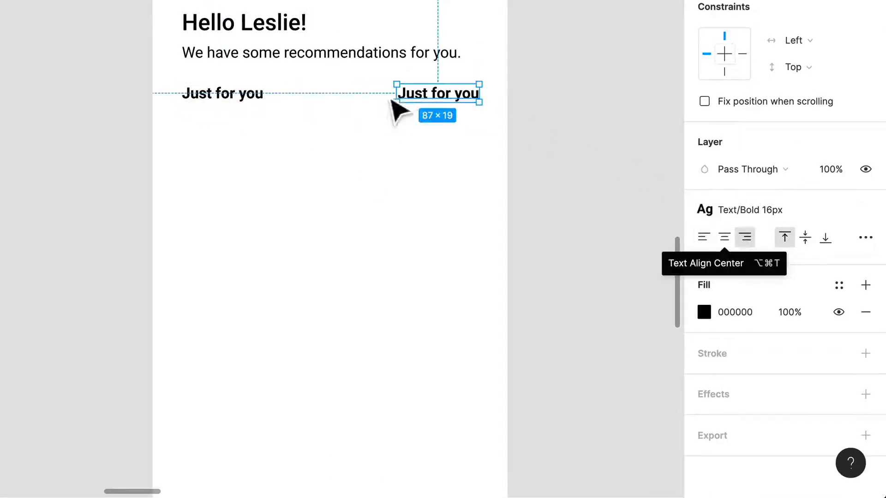
pyautogui.press('Return')
pyautogui.write('See all')
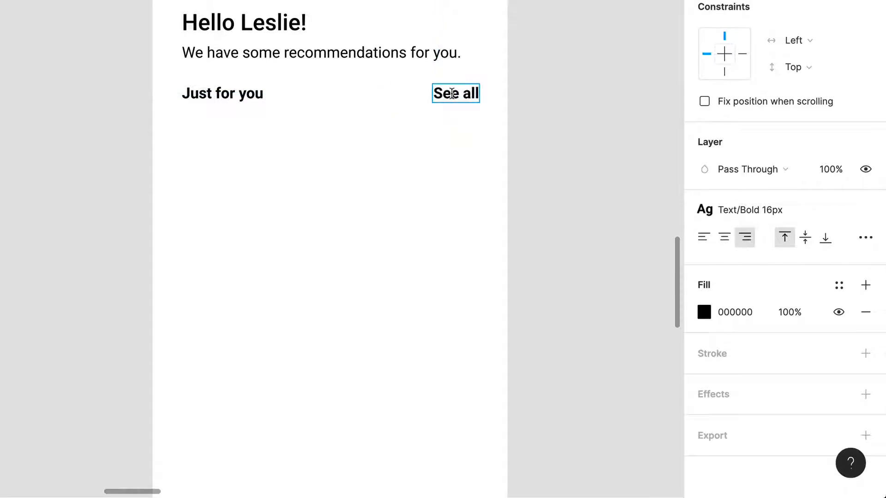
# - Apply the Text/Medium 14px style to "See all" and move it slightly down to line up with the "Just for you" heading
pyautogui.hotkey('ctrl', 'a')
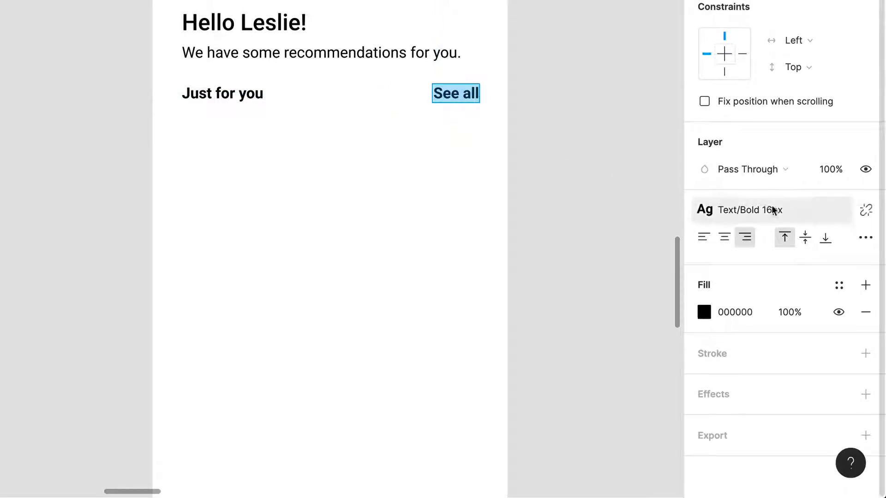
pyautogui.click(751, 209)
pyautogui.scroll(-1, 768, 388)
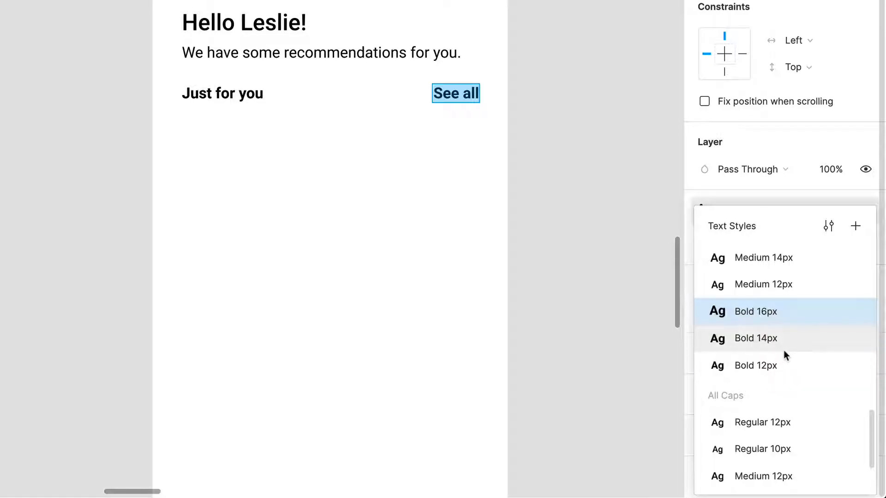
pyautogui.scroll(6, 784, 350)
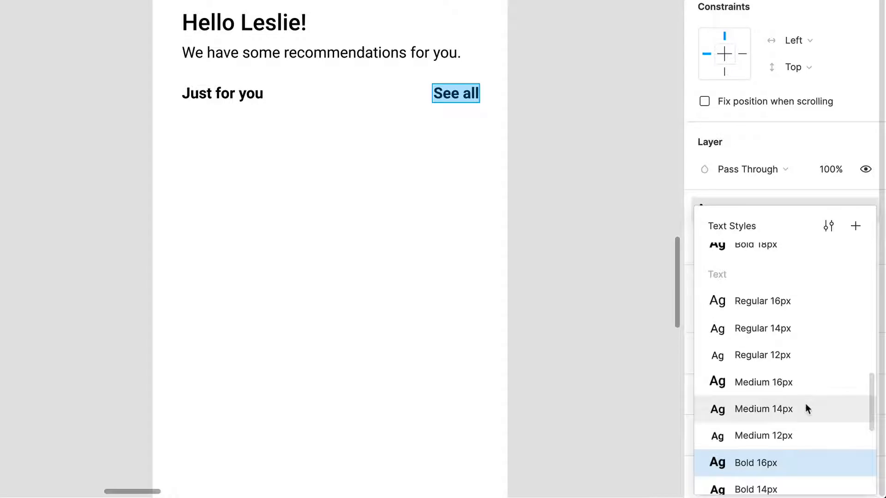
pyautogui.click(807, 408)
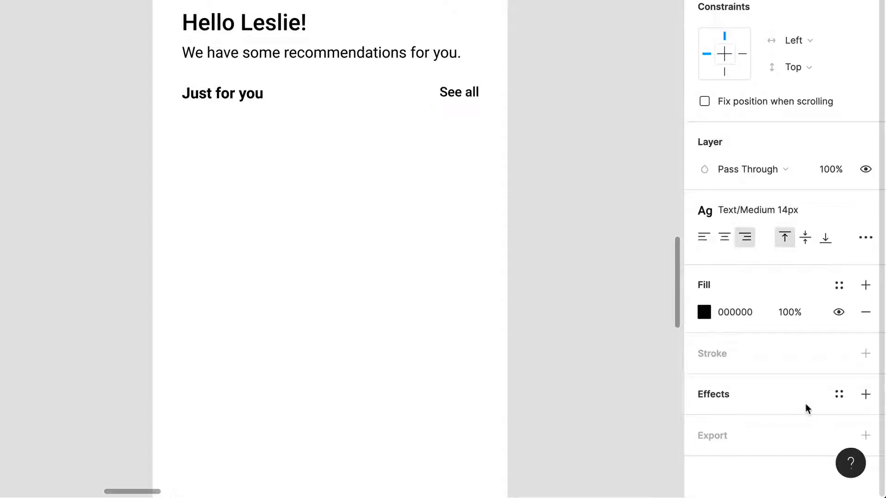
pyautogui.click(863, 249)
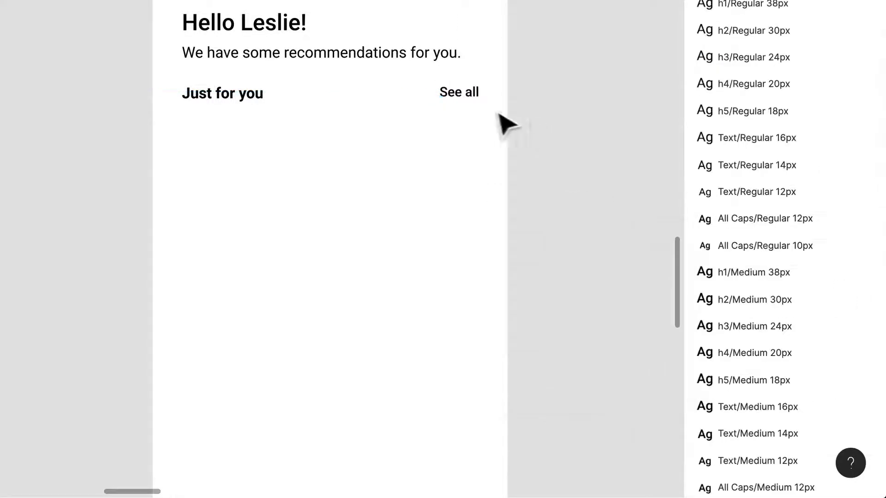
pyautogui.moveTo(472, 102)
pyautogui.mouseDown()
pyautogui.moveTo(472, 112)
pyautogui.moveTo(472, 105)
pyautogui.mouseUp()
pyautogui.click(641, 129)
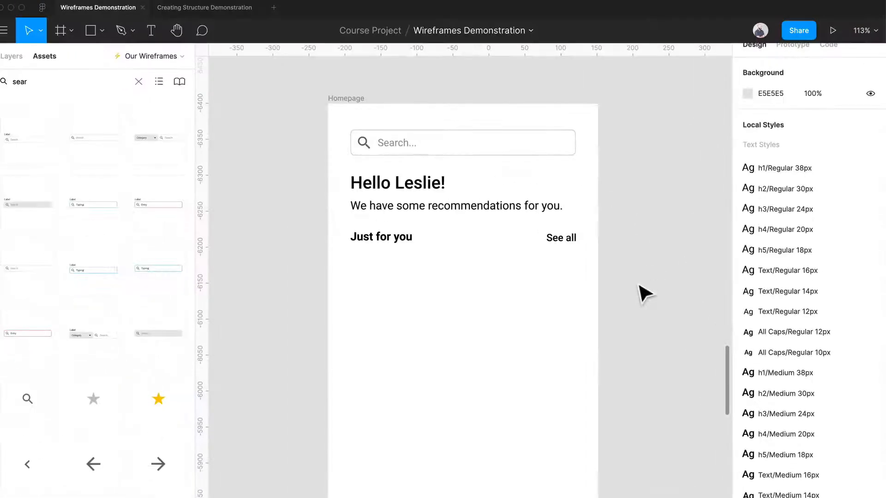
# - Clear the asset search and look through the UI Elements component categories, including Content
pyautogui.moveTo(555, 148); pyautogui.dragTo(231, 109)
pyautogui.moveTo(391, 254); pyautogui.dragTo(392, 255)
pyautogui.click(463, 321)
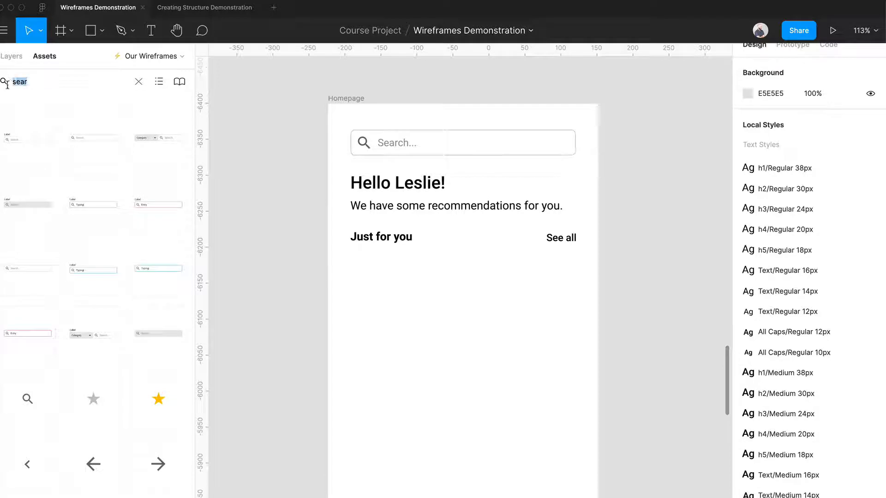
pyautogui.press('BackSpace')
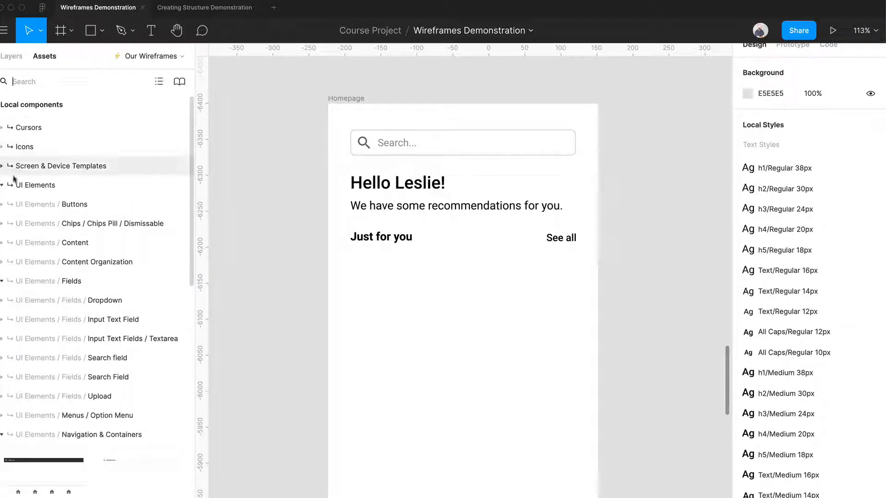
pyautogui.click(2, 185)
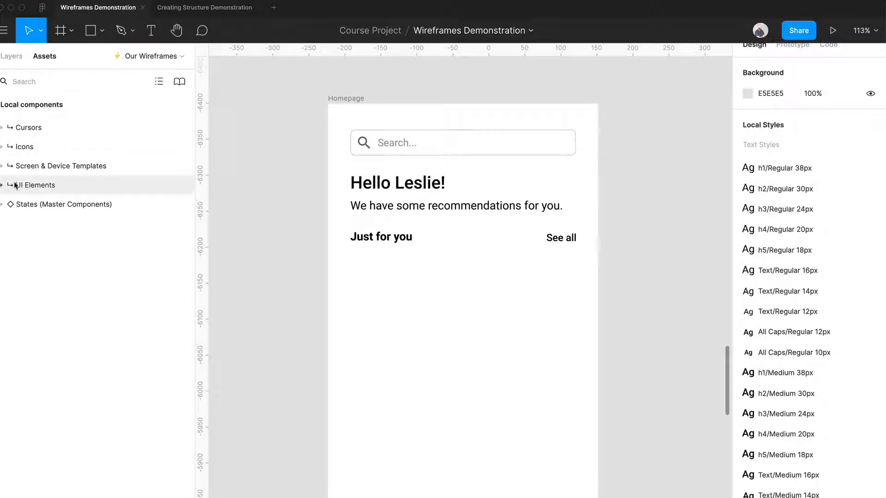
pyautogui.click(1, 185)
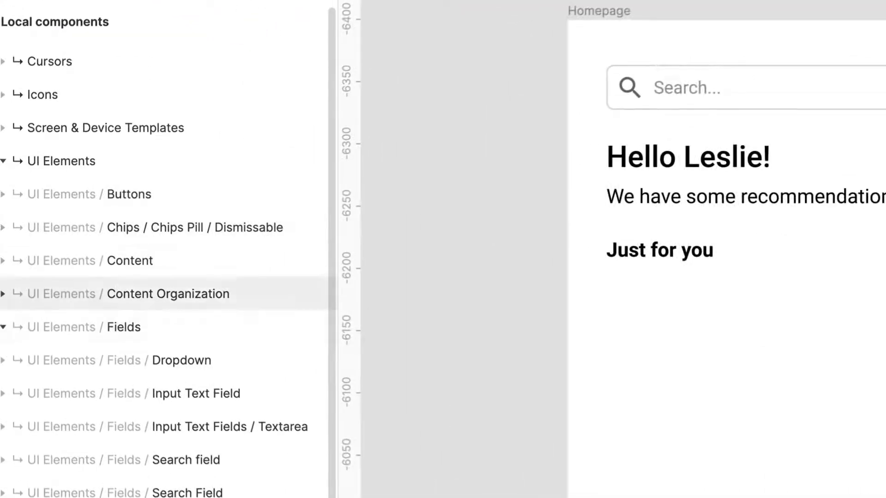
pyautogui.click(4, 261)
pyautogui.click(3, 261)
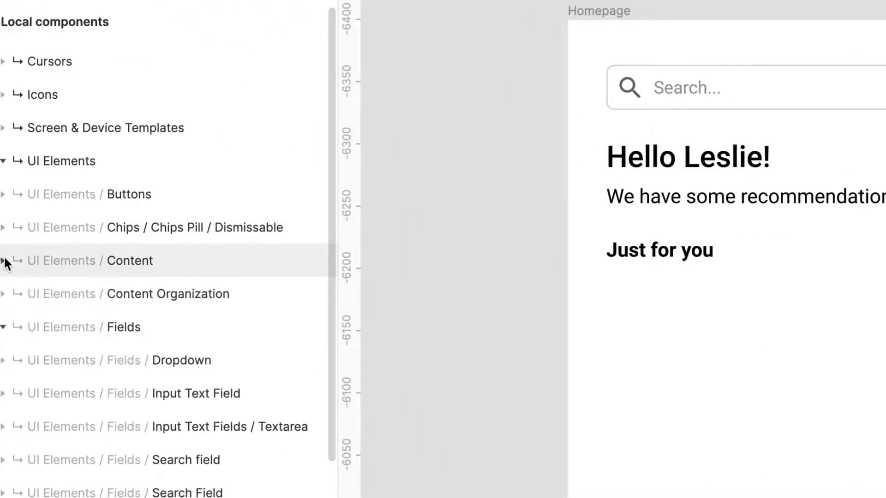
pyautogui.click(78, 327)
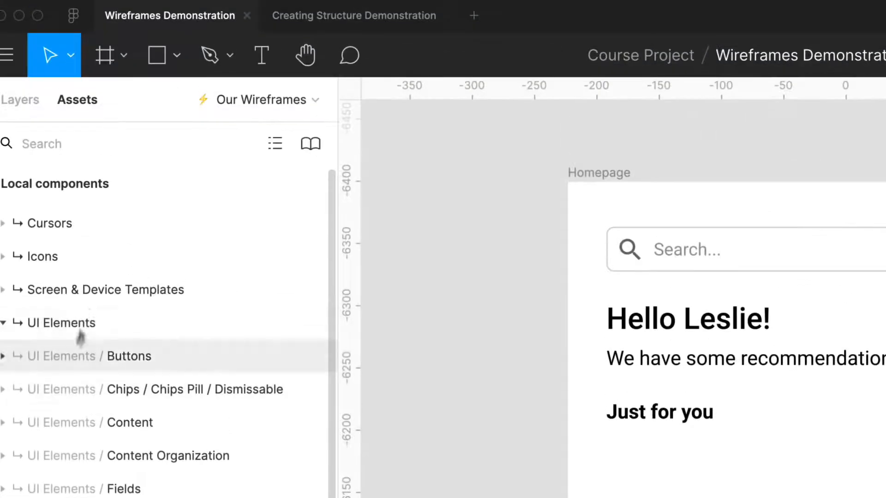
# - Search the assets for "ima" and place the square image placeholder with the picture icon below "Just for you", aligned to its left edge
pyautogui.click(162, 154)
pyautogui.write('ima')
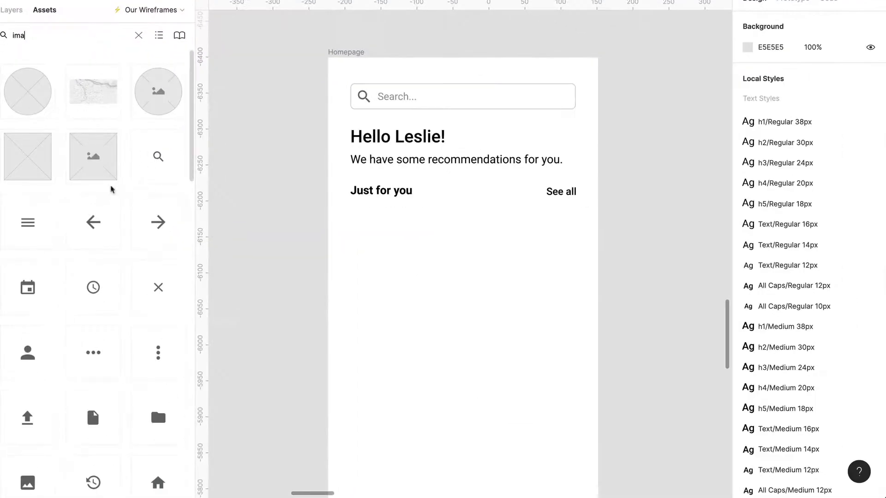
pyautogui.moveTo(173, 375); pyautogui.dragTo(417, 445)
pyautogui.moveTo(243, 211); pyautogui.dragTo(399, 283)
pyautogui.click(484, 287)
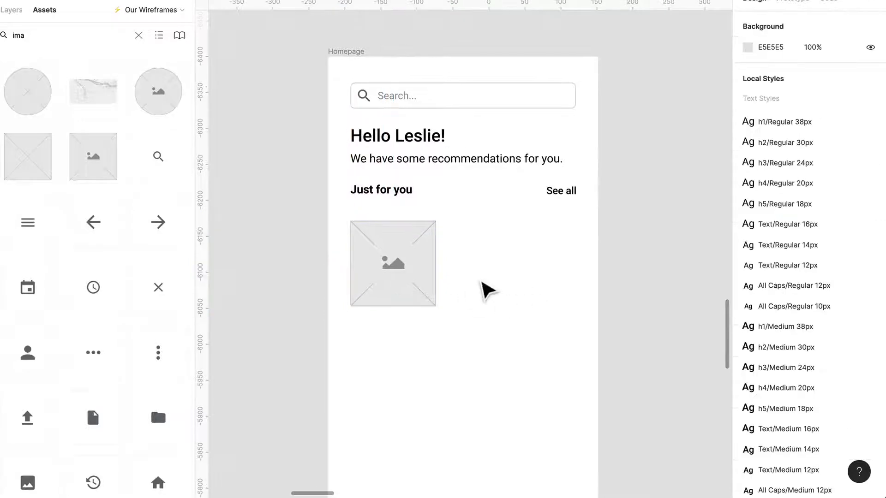
# - Add a layout grid to the Homepage frame and switch its type from Grid to Columns
pyautogui.scroll(-1, 484, 286)
pyautogui.click(345, 55)
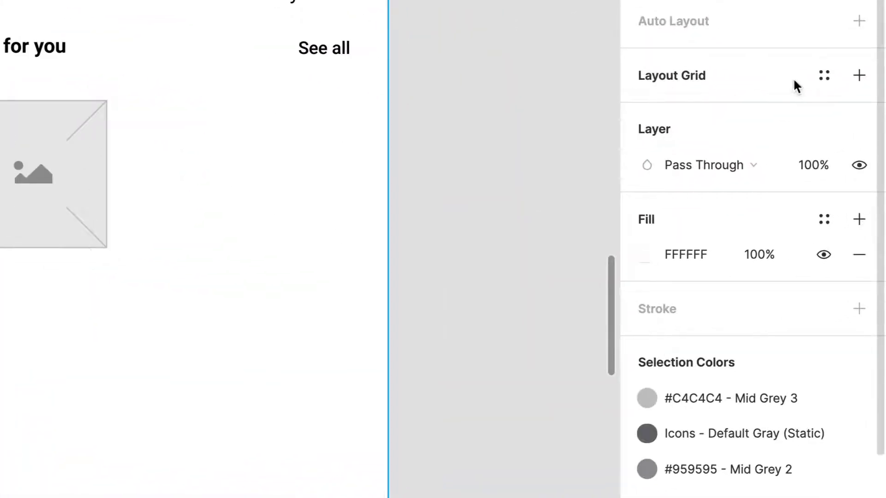
pyautogui.click(823, 75)
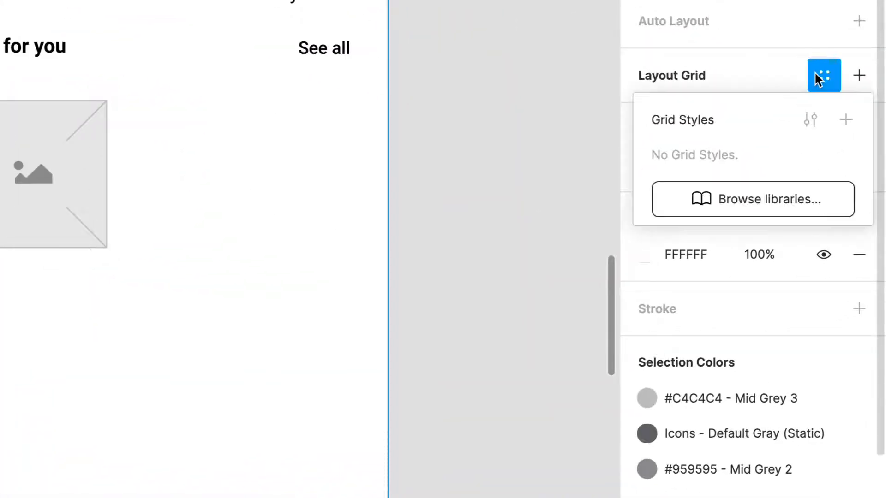
pyautogui.click(852, 76)
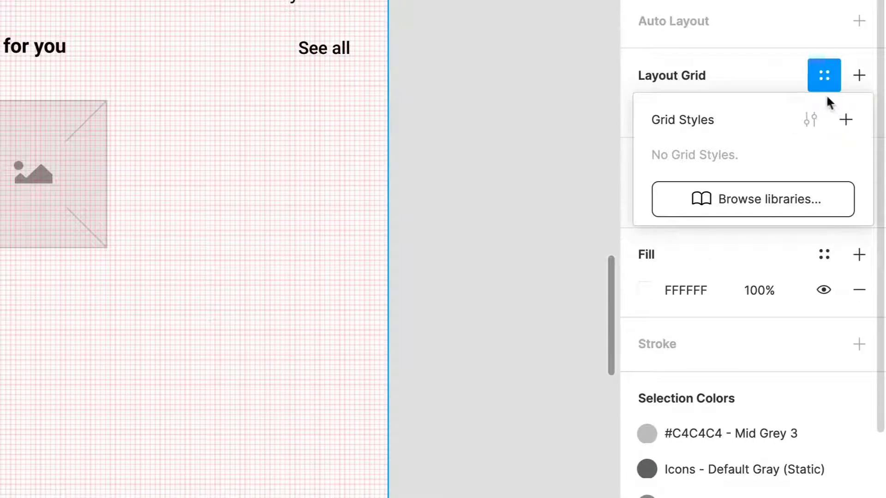
pyautogui.click(769, 76)
pyautogui.click(647, 111)
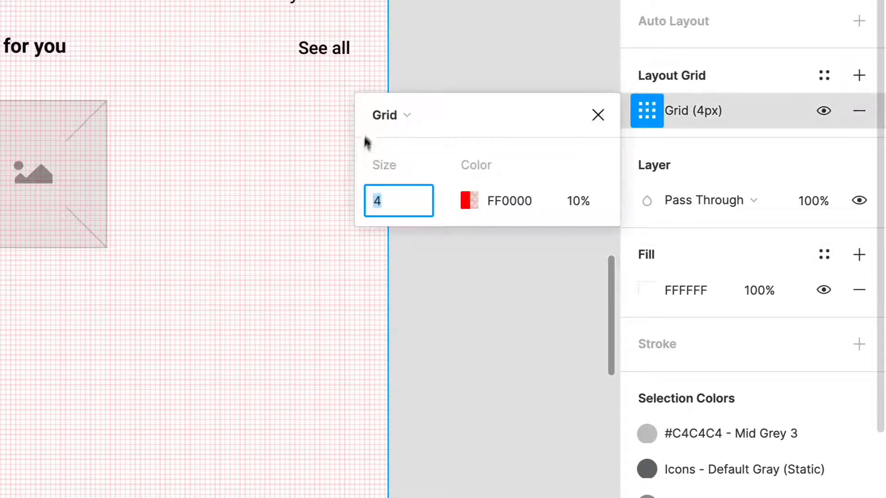
pyautogui.click(381, 116)
pyautogui.click(427, 143)
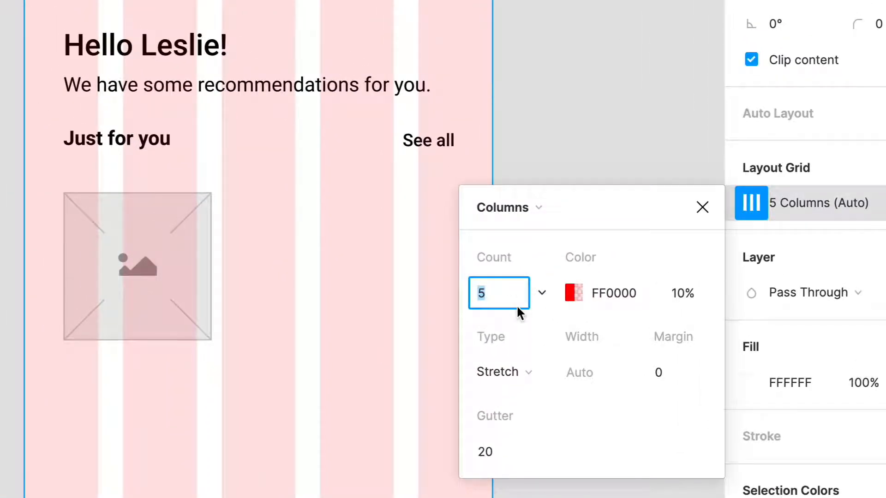
# - Set the Homepage column grid to a count of 8, a margin of 24 and a gutter of 24
pyautogui.write('8')
pyautogui.click(676, 373)
pyautogui.write('2')
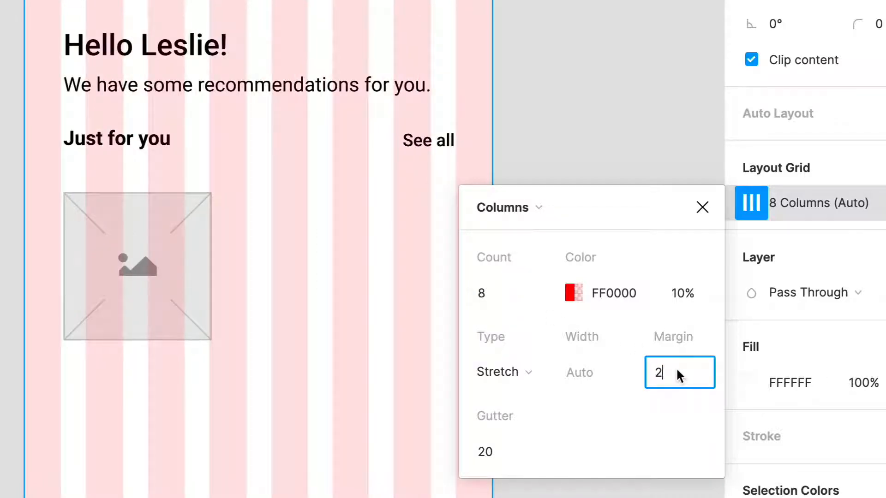
pyautogui.write('4')
pyautogui.click(495, 450)
pyautogui.write('24')
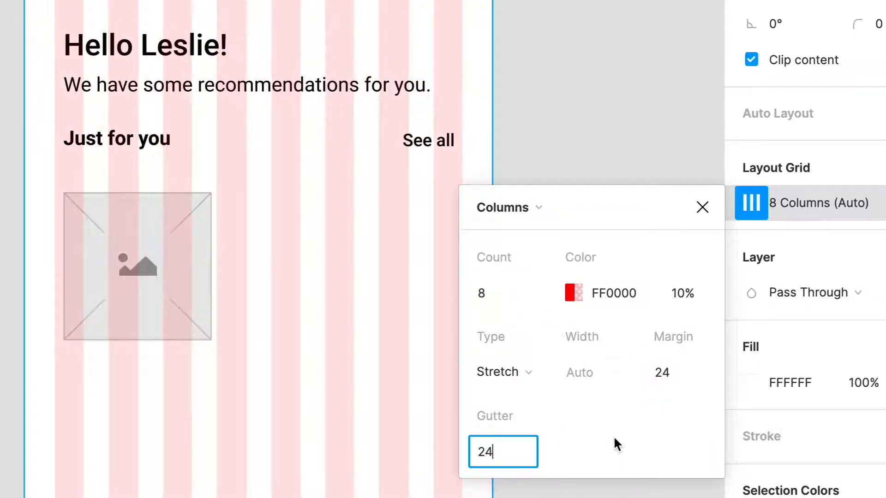
pyautogui.press('Return')
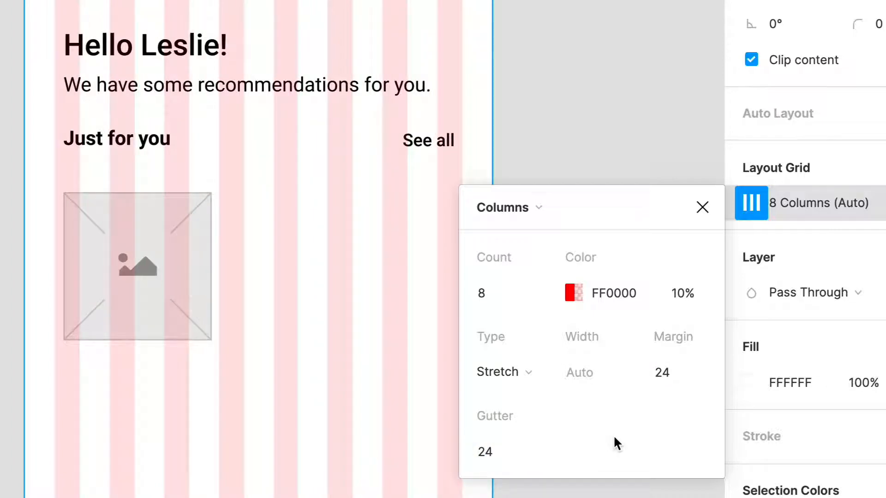
# - Reduce the column grid's gutter to 16
pyautogui.click(533, 455)
pyautogui.write('1')
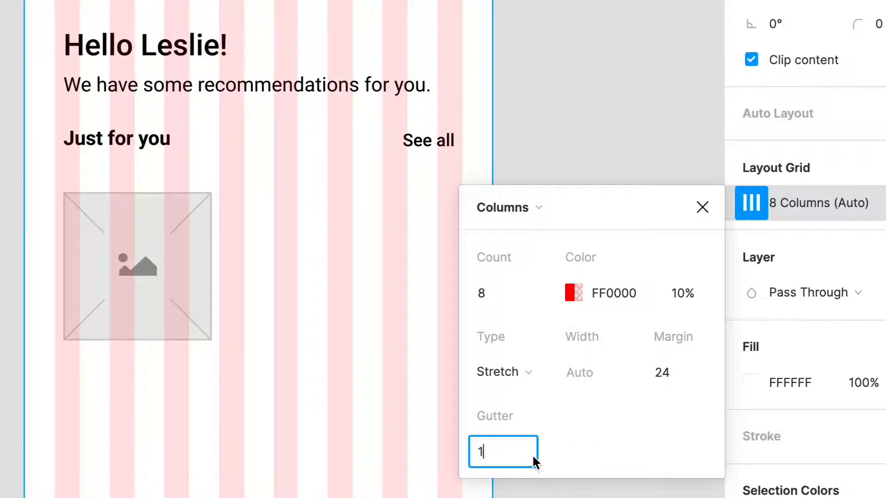
pyautogui.write('6')
pyautogui.press('Return')
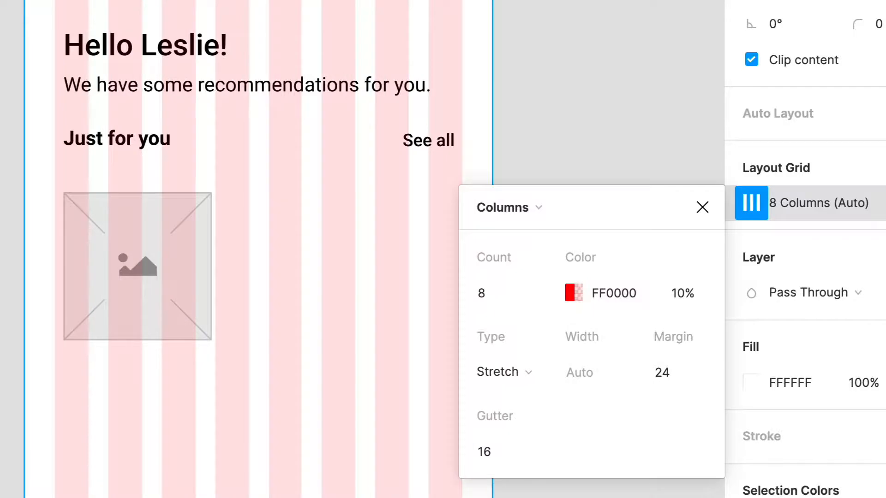
# - Move the greeting, the recommendations line and the "Just for you" heading together to X 24, flush with the column grid's first column
pyautogui.press('Escape')
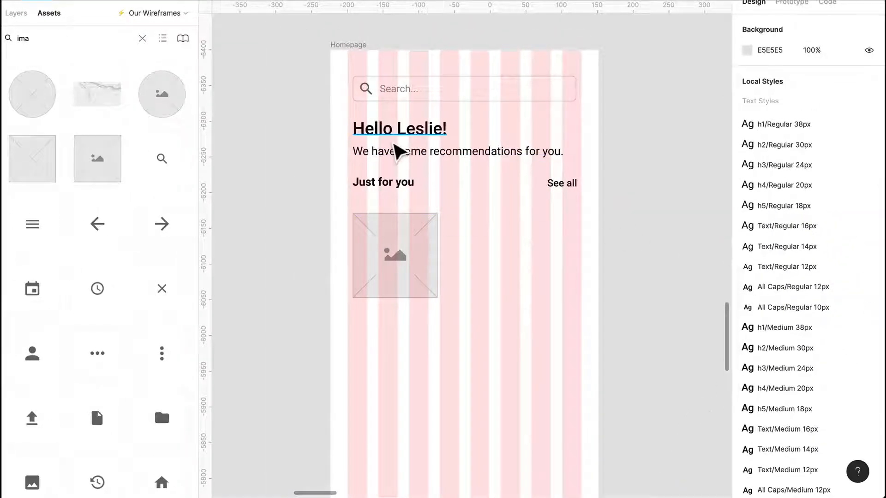
pyautogui.click(394, 144)
pyautogui.keyDown('shift'); pyautogui.click(407, 160); pyautogui.keyUp('shift')
pyautogui.keyDown('shift'); pyautogui.click(398, 184); pyautogui.keyUp('shift')
pyautogui.scroll(3, 395, 173)
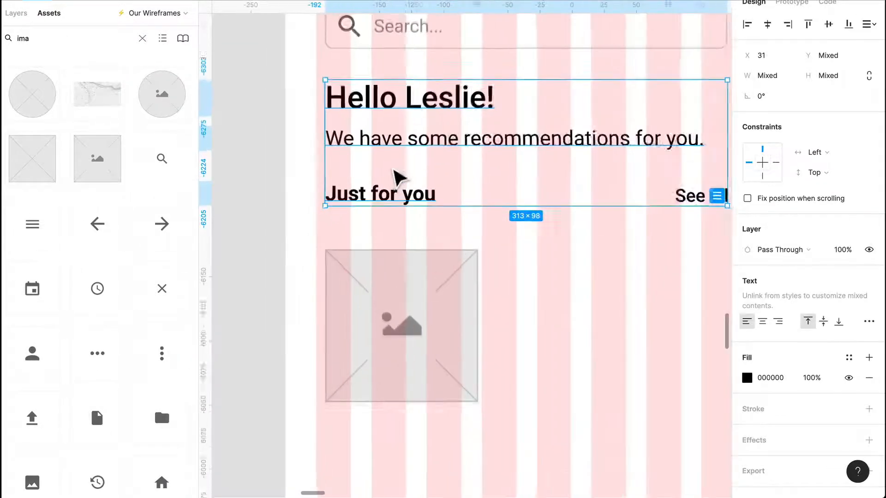
pyautogui.moveTo(398, 178); pyautogui.dragTo(388, 178)
pyautogui.scroll(-2, 498, 167)
pyautogui.hscroll(2, 583, 174)
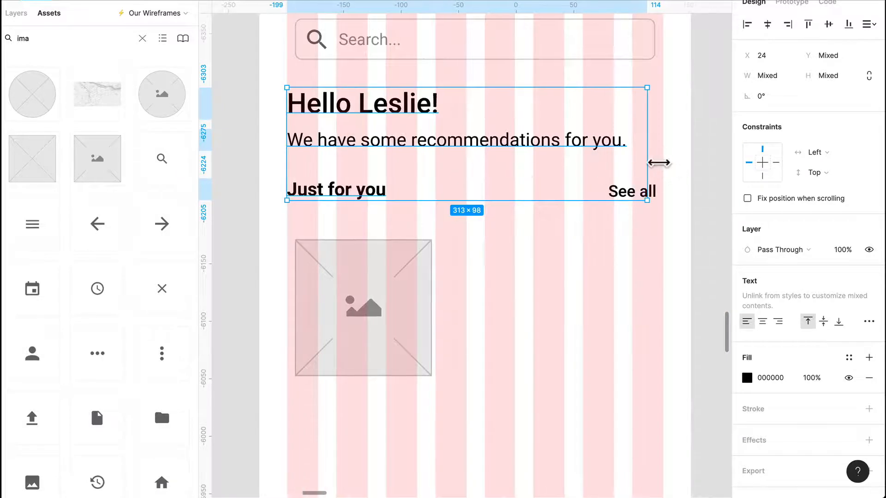
pyautogui.moveTo(659, 162); pyautogui.dragTo(671, 162)
pyautogui.press('Escape')
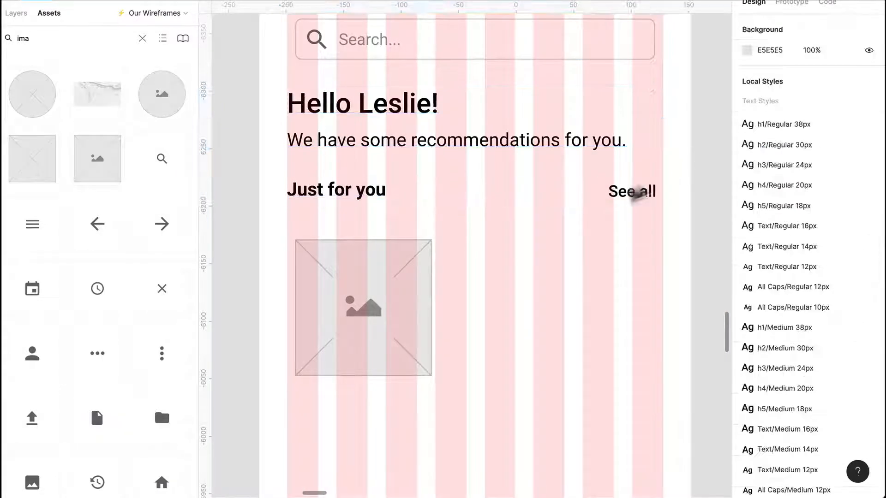
# - Set the "Just for you" heading's text resizing to auto width
pyautogui.click(356, 203)
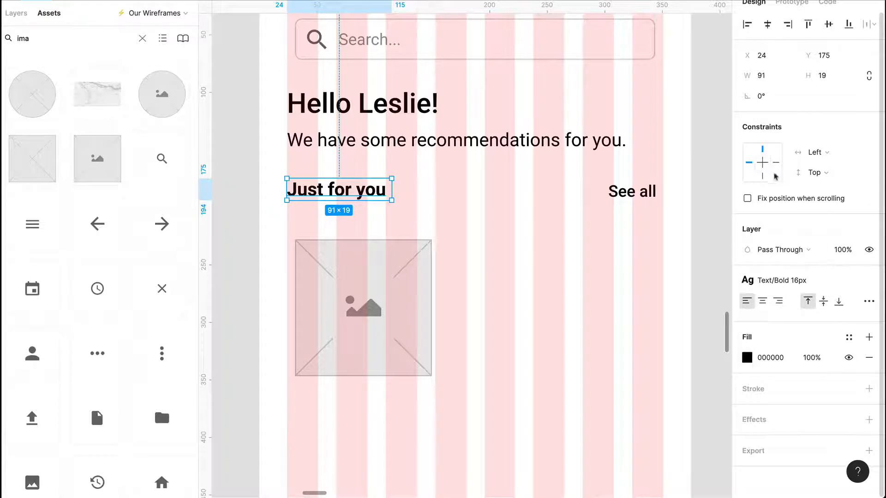
pyautogui.click(868, 301)
pyautogui.click(686, 413)
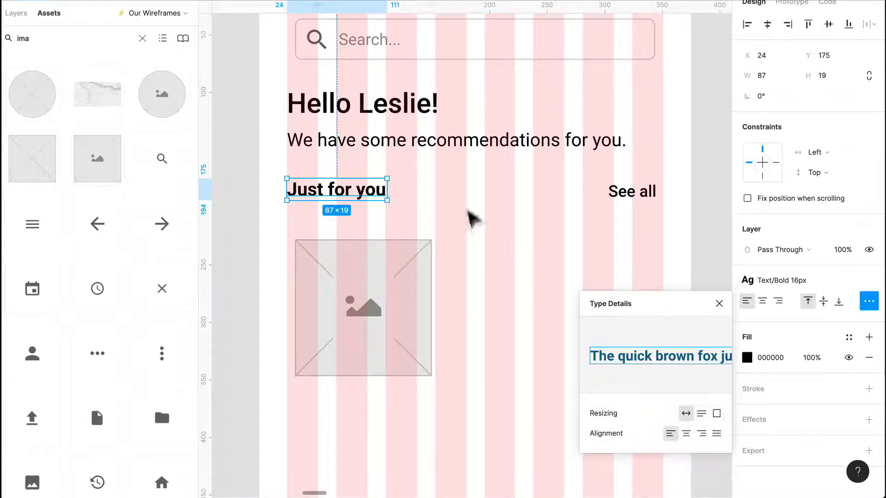
# - Align the search field to the column grid at X 24 with a width of 327, and align "See all" to the last column's outer edge
pyautogui.scroll(2, 406, 90)
pyautogui.click(521, 99)
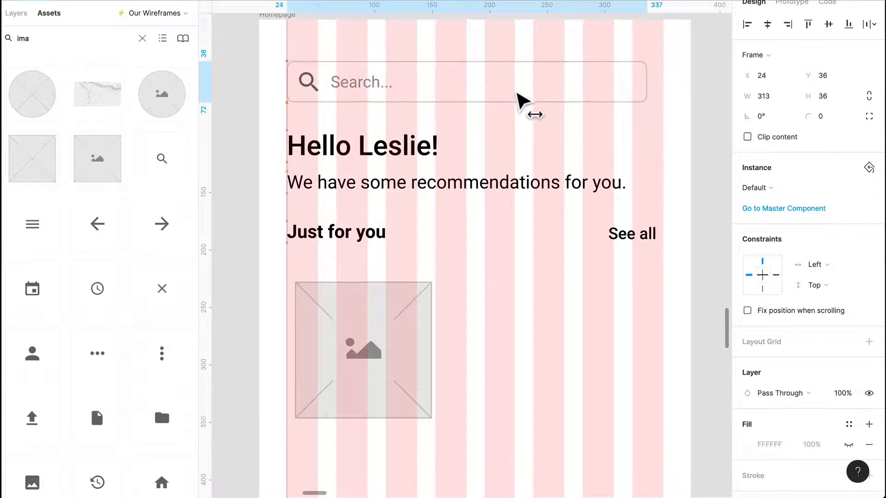
pyautogui.moveTo(645, 88); pyautogui.dragTo(678, 92)
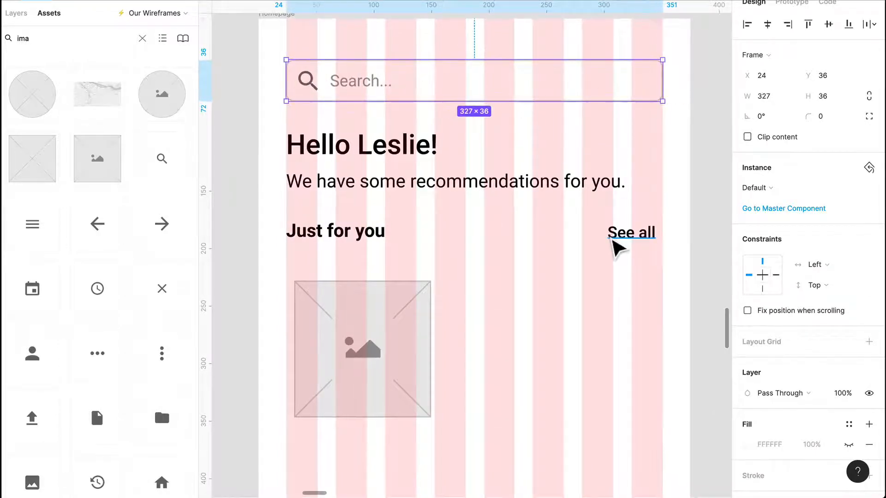
pyautogui.scroll(-1, 636, 231)
pyautogui.moveTo(653, 203); pyautogui.dragTo(661, 201)
# - Align the image placeholder with the grid's first column below "Just for you" and resize it to 241 × 150 at Y 202
pyautogui.moveTo(373, 332); pyautogui.dragTo(376, 331)
pyautogui.moveTo(443, 309); pyautogui.dragTo(578, 318)
pyautogui.moveTo(446, 382); pyautogui.dragTo(455, 356)
pyautogui.scroll(-2, 451, 439)
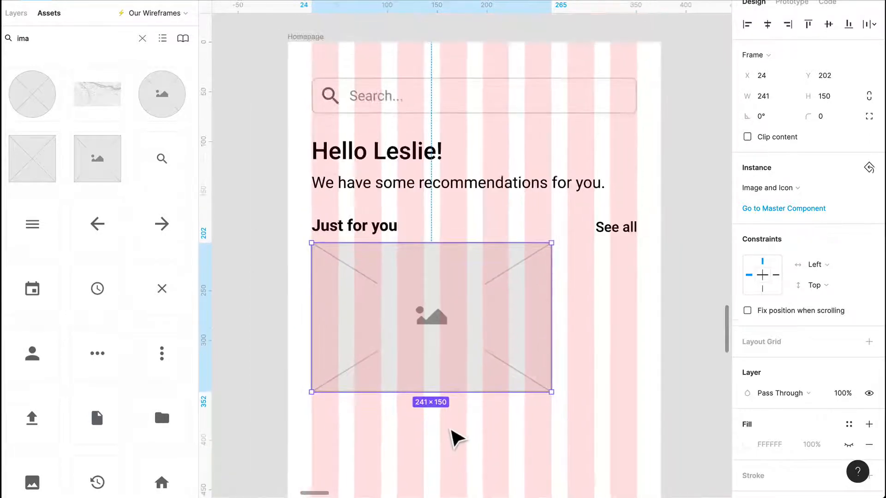
pyautogui.click(489, 423)
pyautogui.scroll(-3, 490, 424)
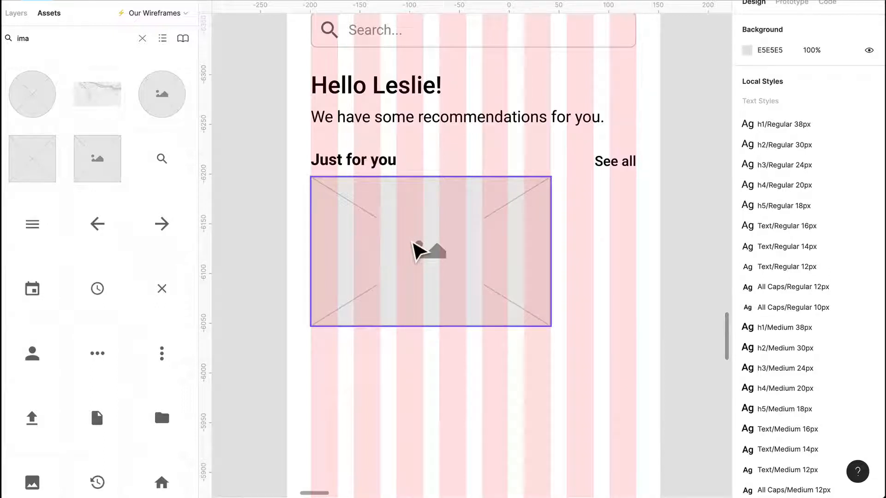
# - Toggle the layout grids on and off, finishing with them hidden
pyautogui.hotkey('ctrl', 'g')
pyautogui.hotkey('ctrl', 'g')
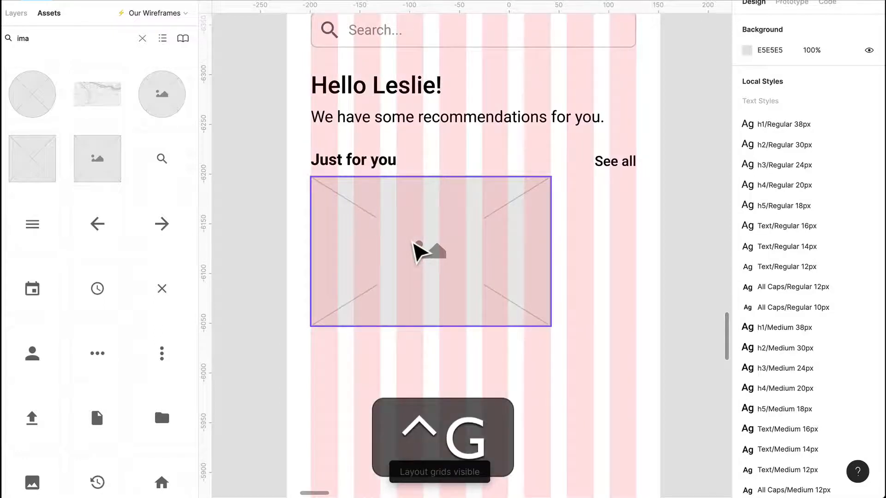
pyautogui.hotkey('ctrl', 'g')
pyautogui.hotkey('ctrl', 'g')
pyautogui.hotkey('ctrl', 'g')
pyautogui.hotkey('ctrl', 'g')
pyautogui.hotkey('ctrl', 'g')
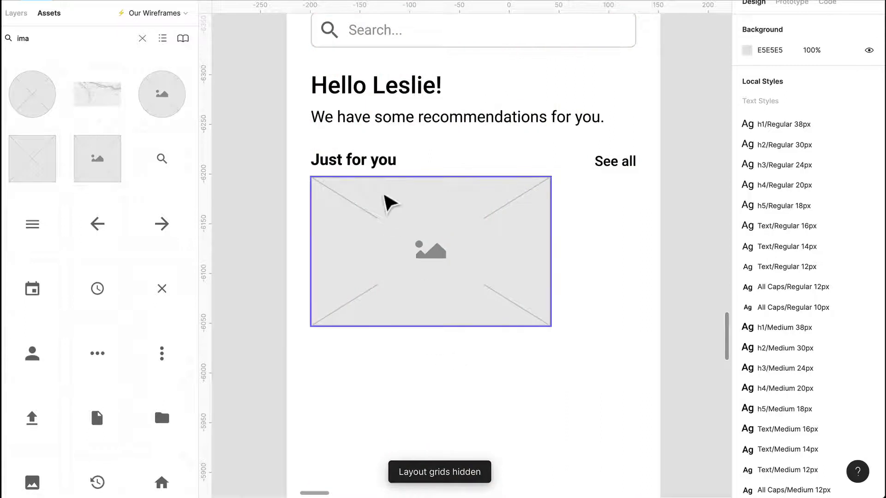
# - Nudge the image placeholder slightly down and duplicate the "Just for you" heading below it at Y 370
pyautogui.click(441, 268)
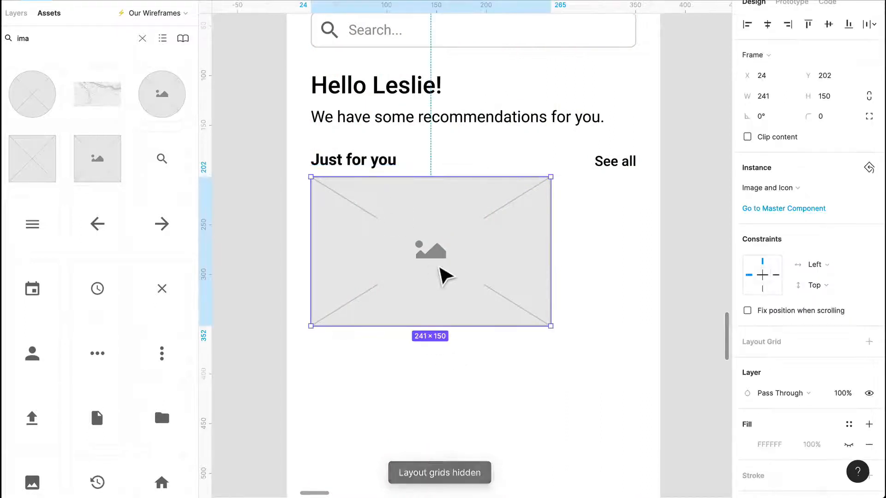
pyautogui.moveTo(438, 267); pyautogui.dragTo(439, 272)
pyautogui.click(376, 162)
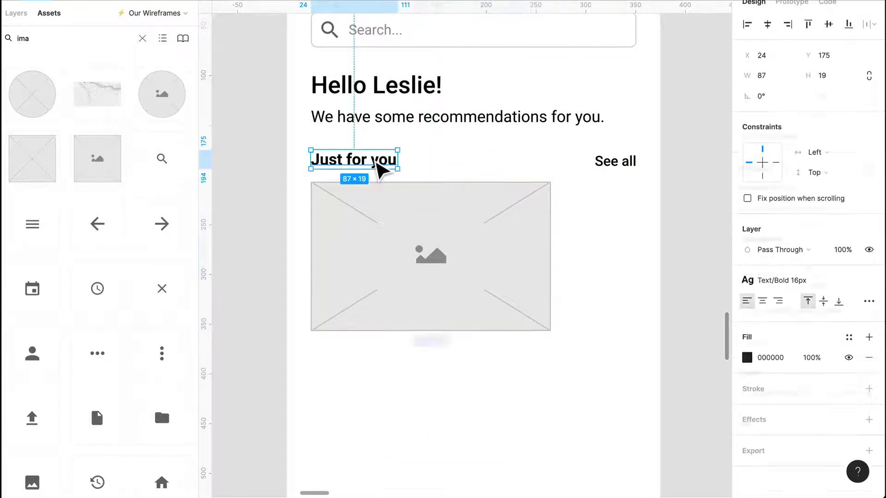
pyautogui.moveTo(376, 161); pyautogui.dragTo(415, 364)
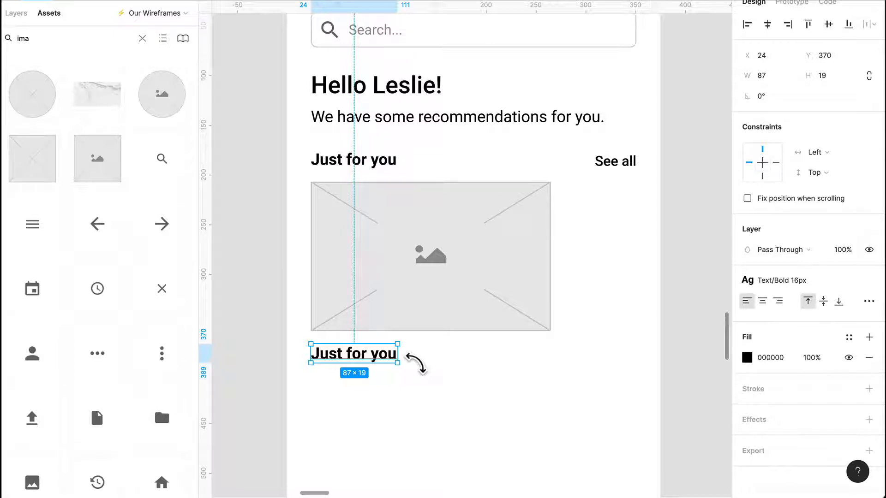
# - Change the heading copy below the image to "Product Name" and apply the Text/Regular 16px style
pyautogui.doubleClick(385, 363)
pyautogui.hscroll(-1, 384, 363)
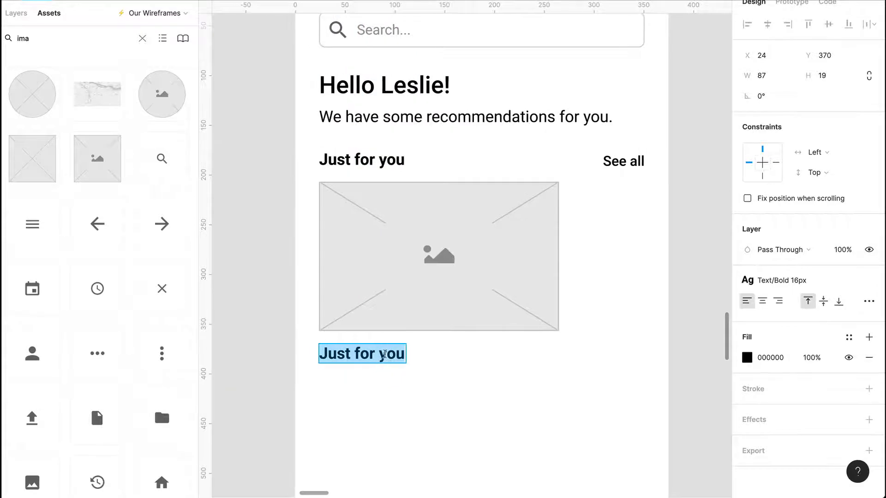
pyautogui.write('Product Name')
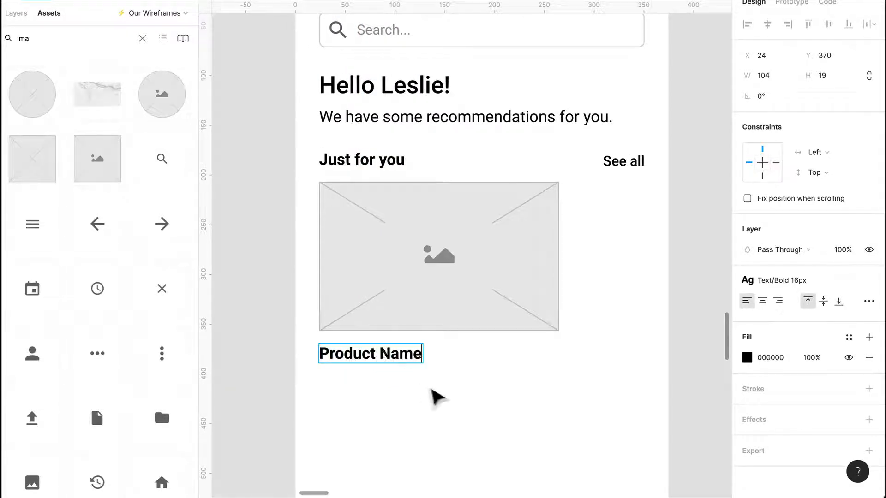
pyautogui.press('Escape')
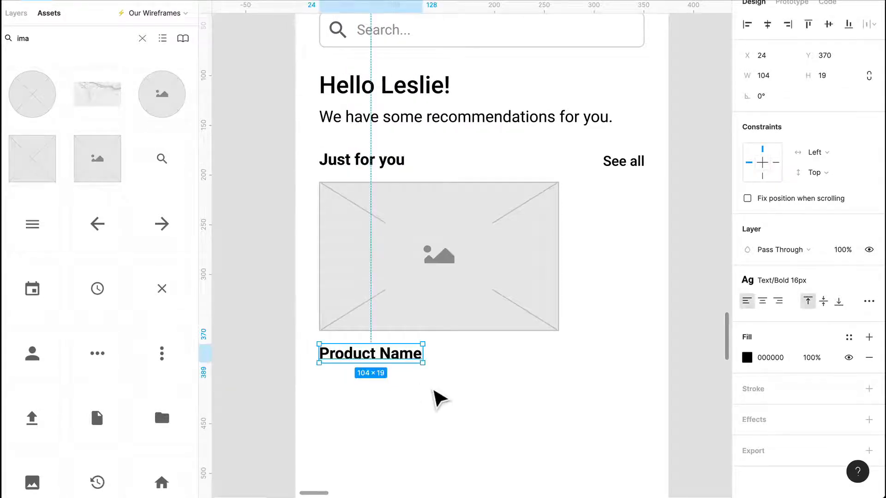
pyautogui.click(780, 280)
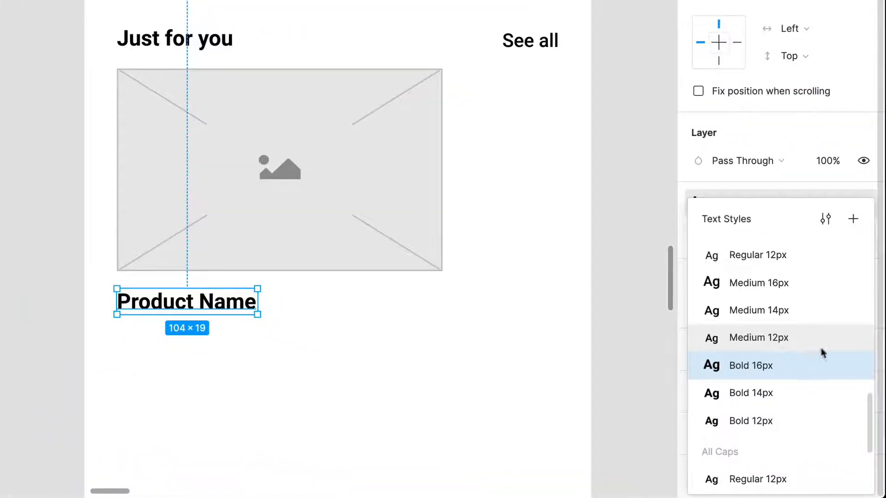
pyautogui.scroll(2, 807, 367)
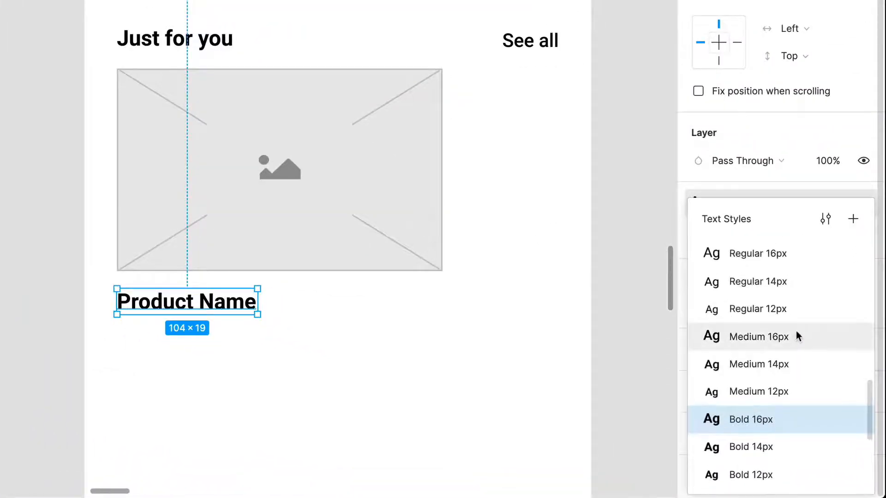
pyautogui.scroll(2, 790, 300)
pyautogui.click(786, 299)
pyautogui.click(283, 390)
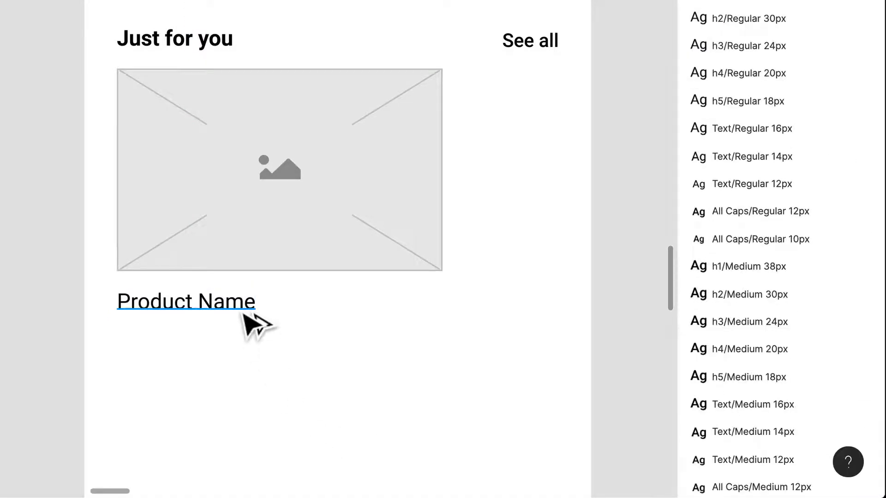
# - Duplicate the "Product Name" text directly below itself and change the copy to "$25.00"
pyautogui.moveTo(243, 315); pyautogui.dragTo(249, 353)
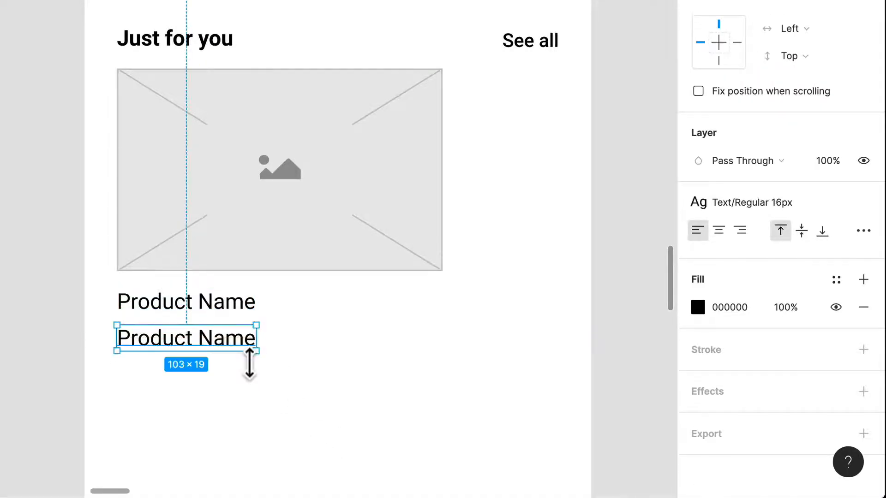
pyautogui.doubleClick(236, 346)
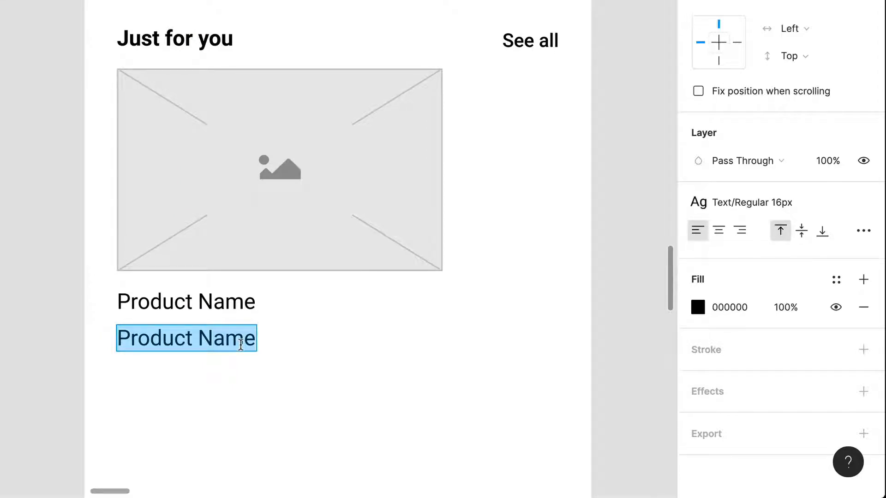
pyautogui.write('$25.00')
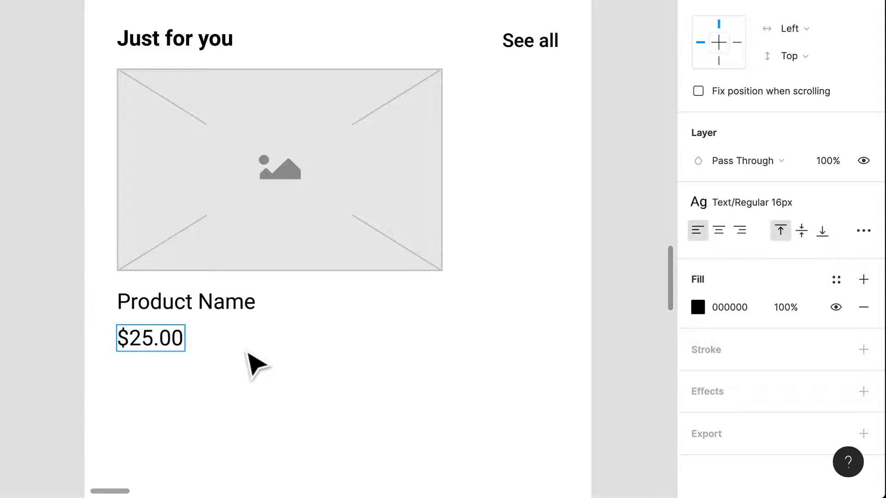
# - Apply the Text/Bold 16px style to the "$25.00" price text
pyautogui.hotkey('ctrl', 'a')
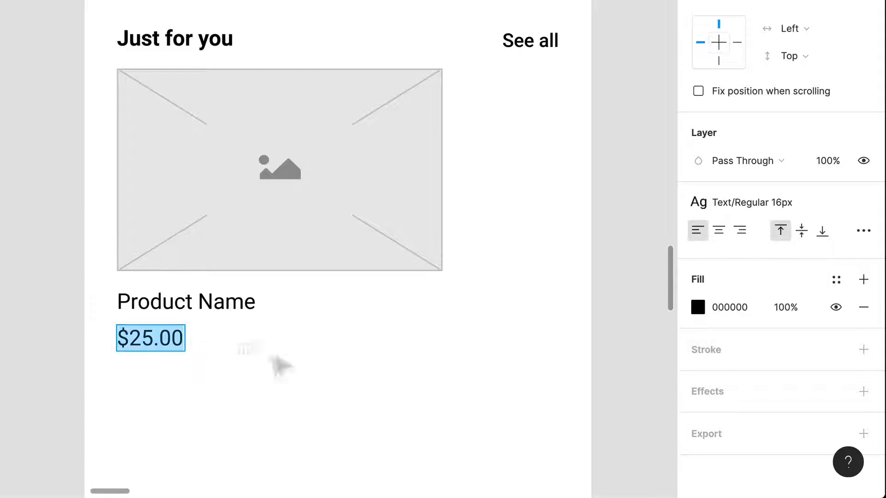
pyautogui.click(800, 207)
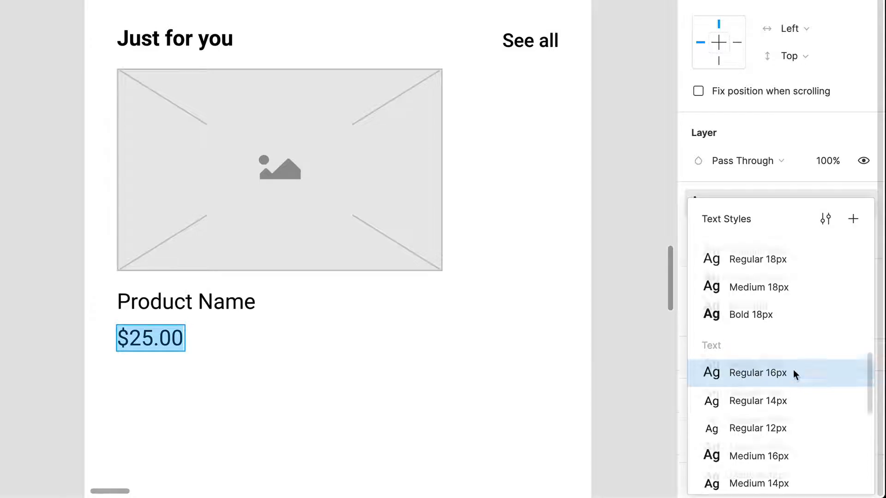
pyautogui.scroll(2, 793, 369)
pyautogui.scroll(3, 790, 353)
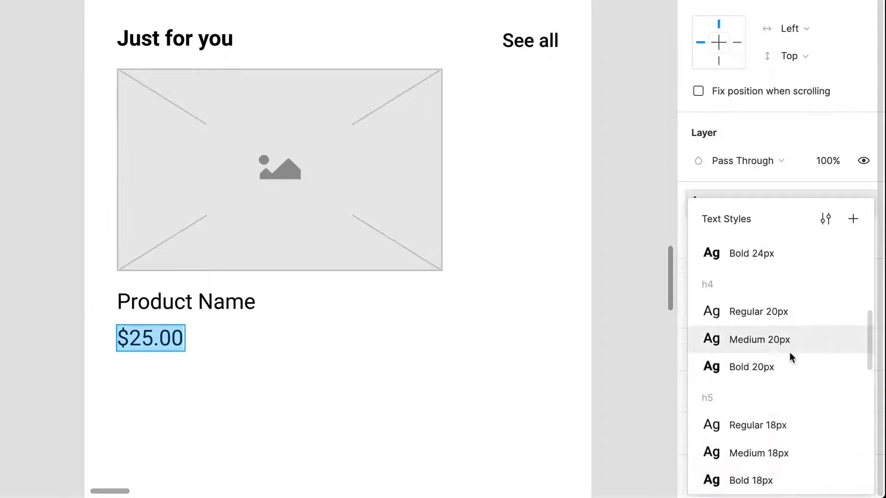
pyautogui.scroll(-5, 790, 355)
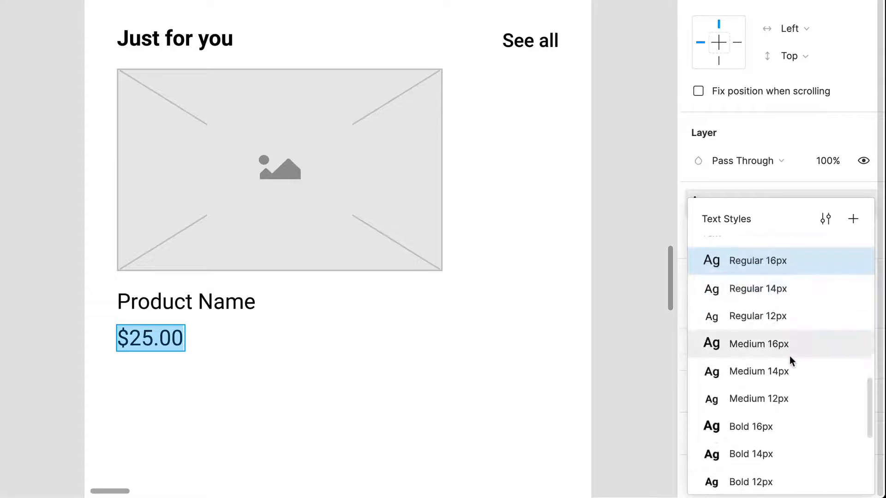
pyautogui.click(768, 410)
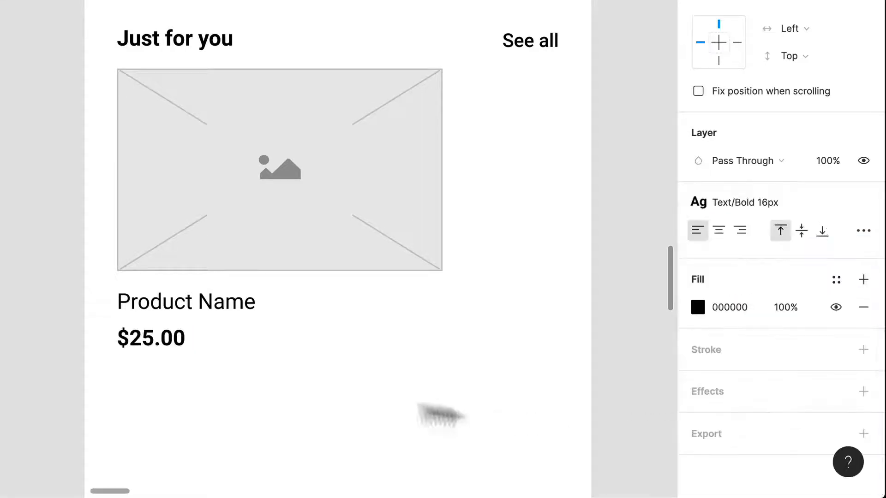
pyautogui.moveTo(178, 353)
pyautogui.mouseDown()
pyautogui.moveTo(170, 338)
pyautogui.moveTo(171, 346)
pyautogui.mouseUp()
pyautogui.click(253, 356)
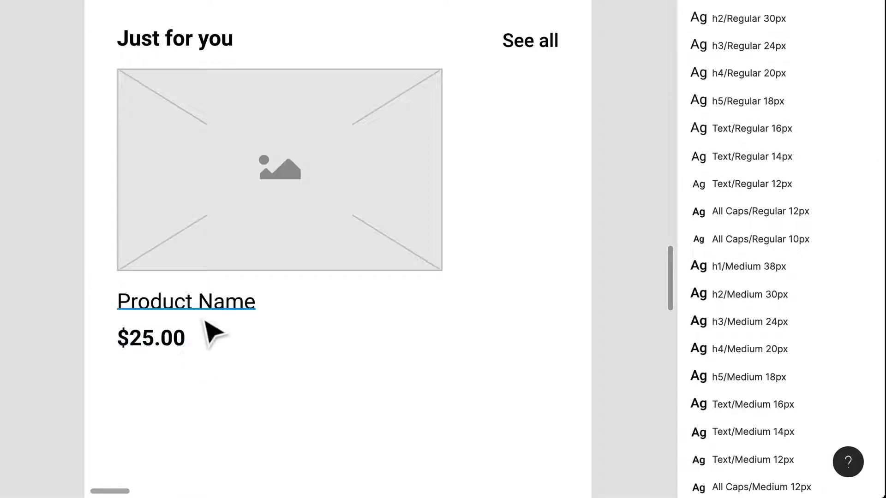
# - Duplicate "Product Name" below the price as a text box 241 wide, matching the image, in the Text/Regular 14px style
pyautogui.moveTo(205, 310); pyautogui.dragTo(204, 395)
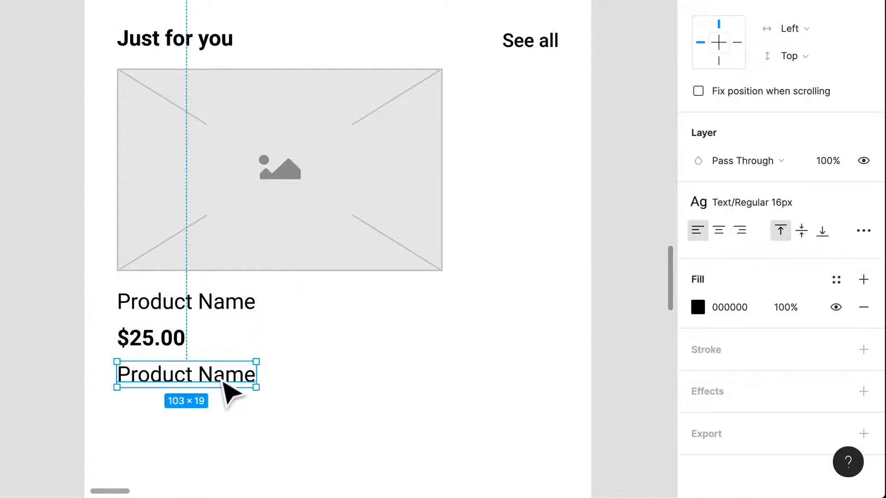
pyautogui.moveTo(255, 374); pyautogui.dragTo(442, 374)
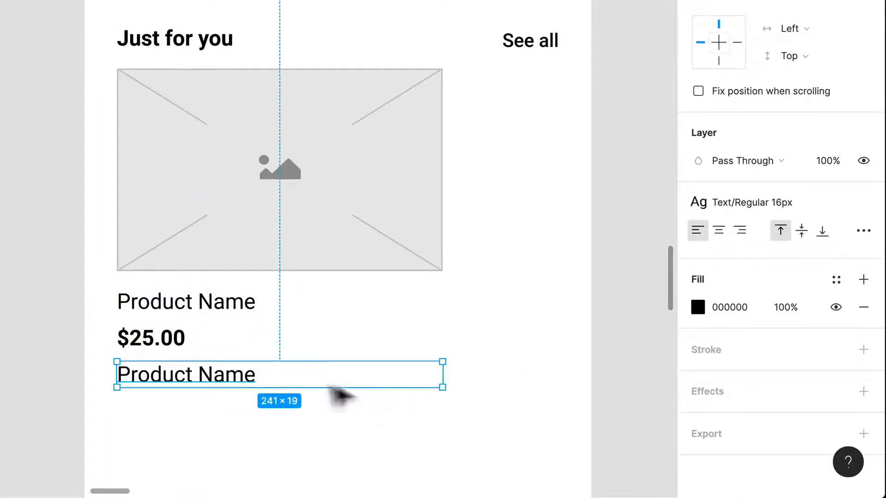
pyautogui.click(787, 207)
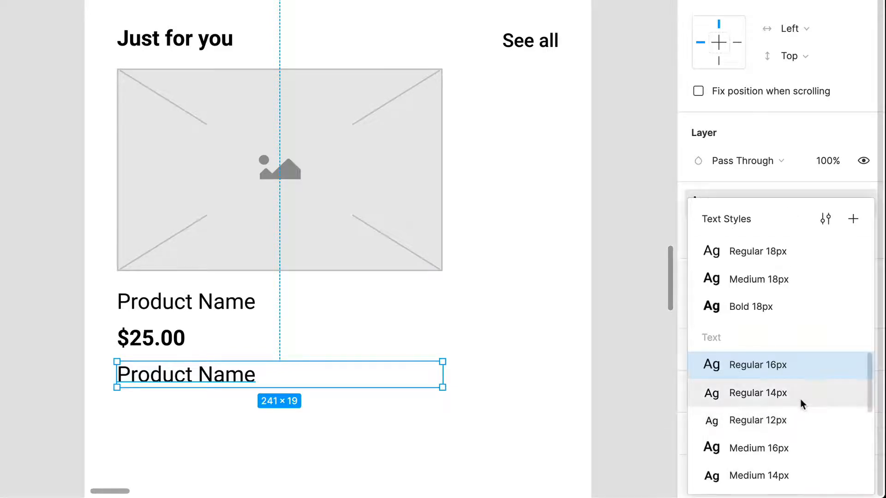
pyautogui.scroll(-2, 800, 399)
pyautogui.click(792, 346)
pyautogui.scroll(1, 791, 343)
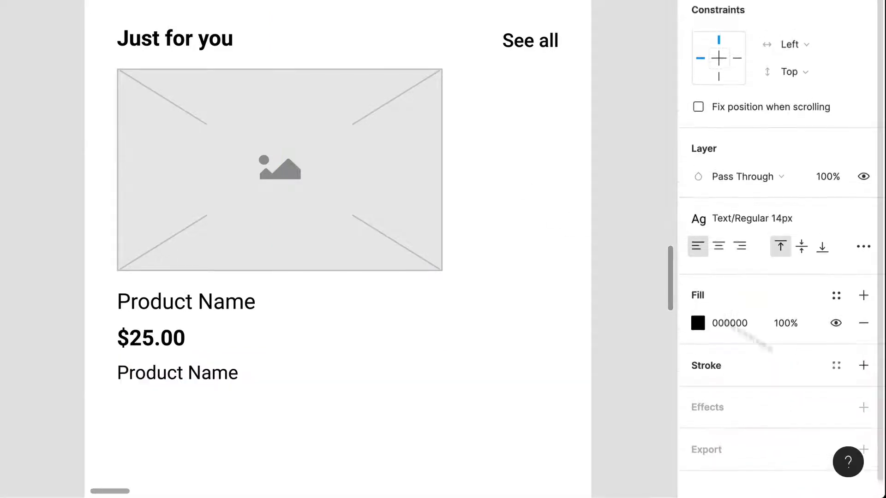
# - Replace the copy of the description text below the price with 1 generated sentence using the Lorem ipsum plugin
pyautogui.click(304, 6)
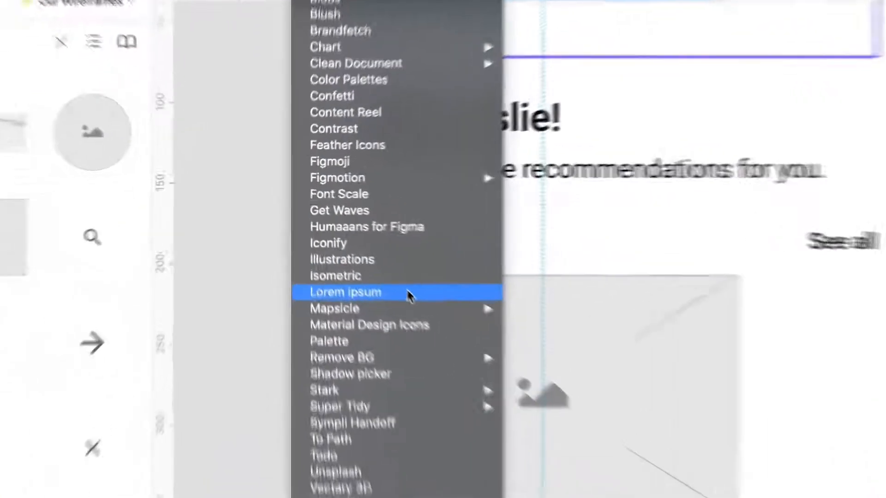
pyautogui.click(357, 249)
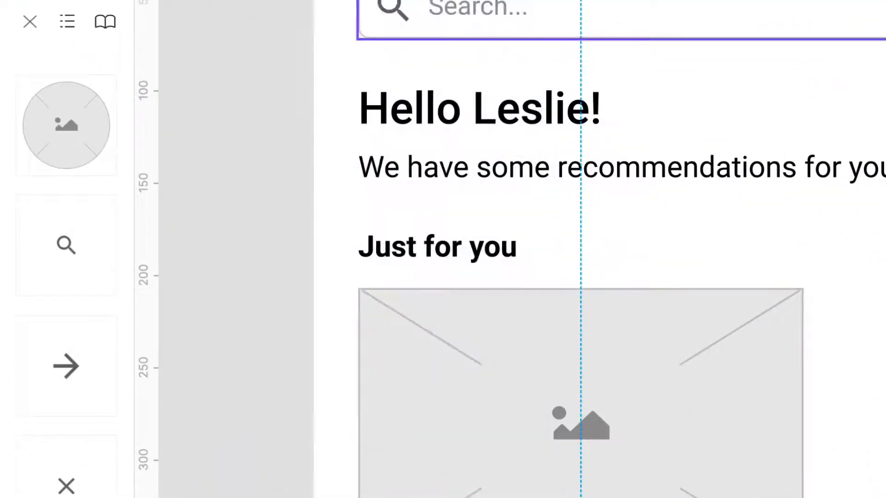
pyautogui.moveTo(642, 266); pyautogui.dragTo(359, 204)
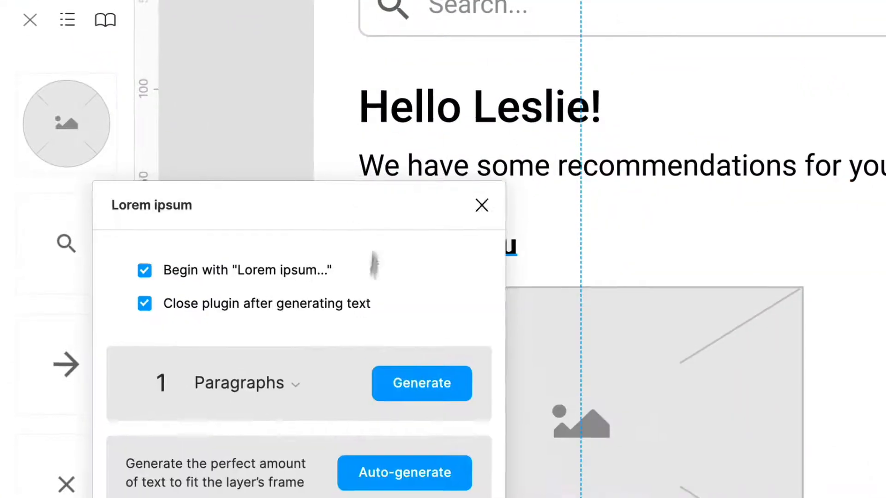
pyautogui.click(260, 381)
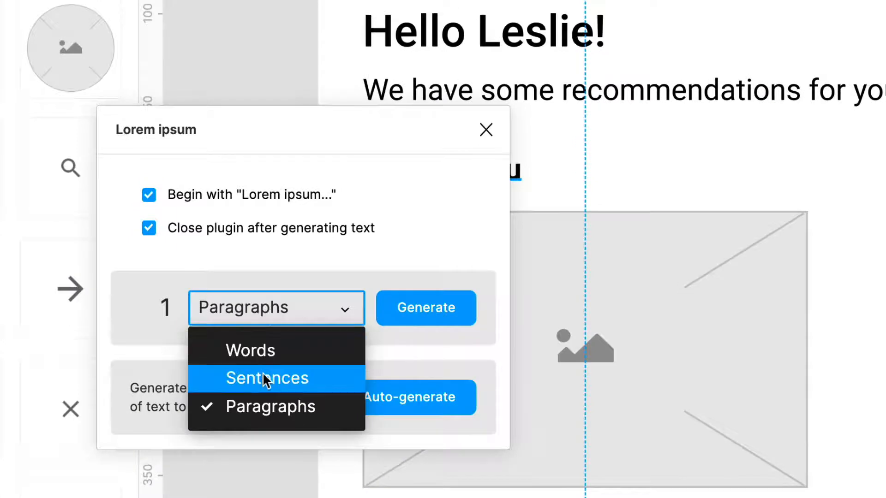
pyautogui.click(263, 375)
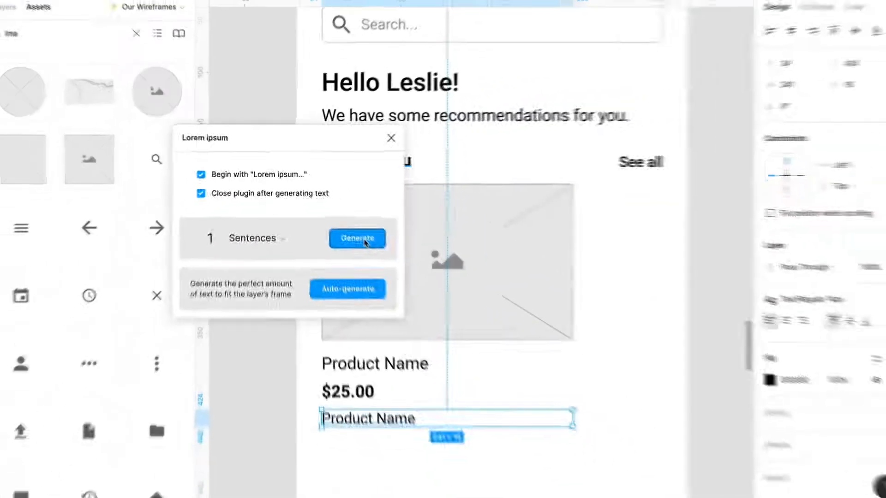
pyautogui.click(438, 315)
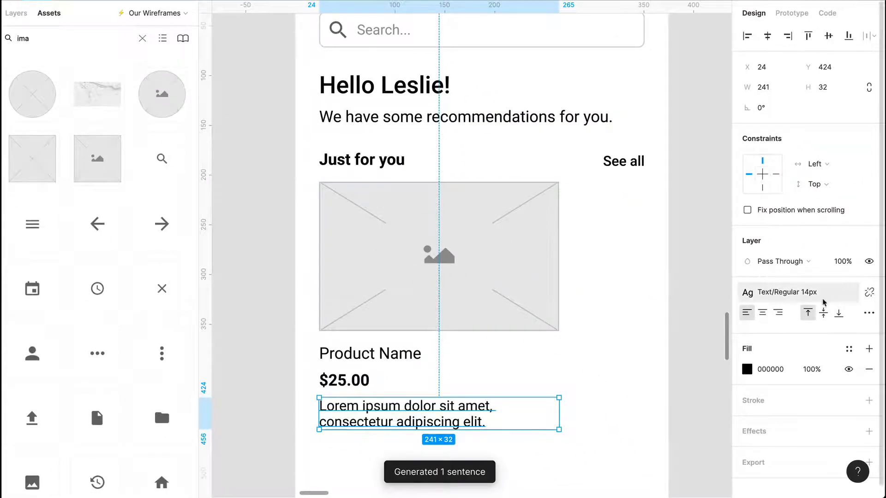
# - Apply the Text/Regular 12px style to the lorem ipsum description
pyautogui.click(852, 297)
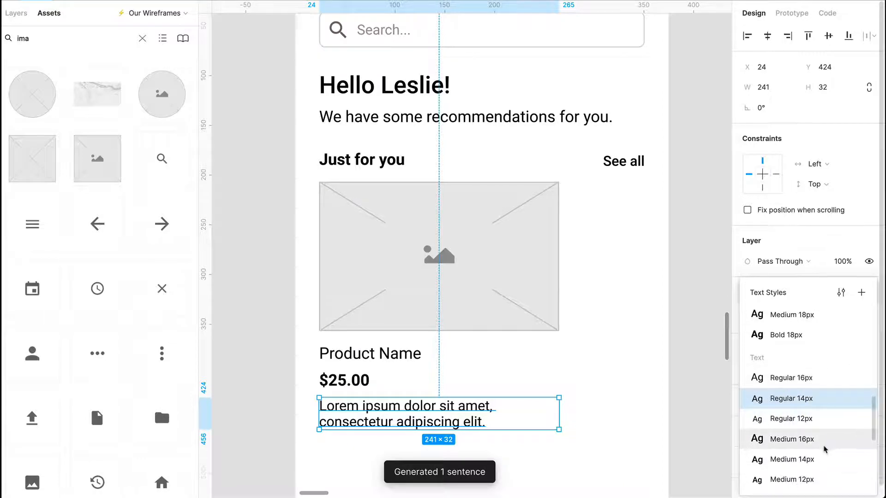
pyautogui.click(813, 426)
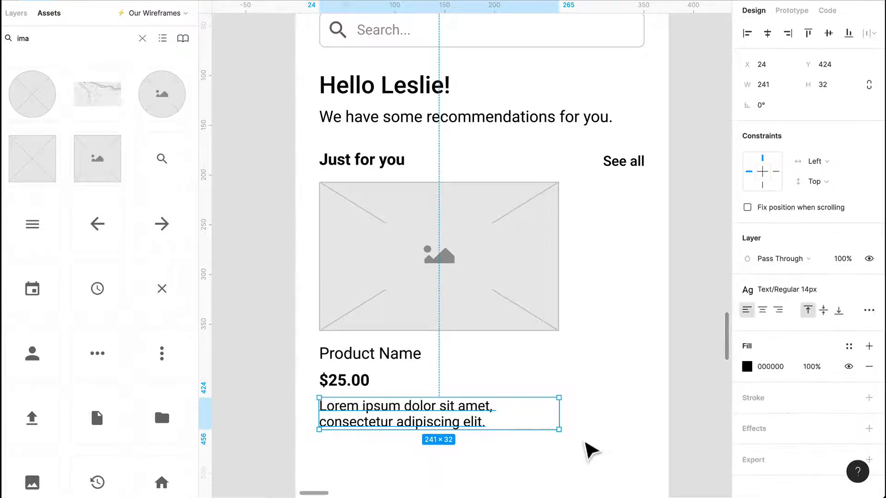
pyautogui.click(756, 293)
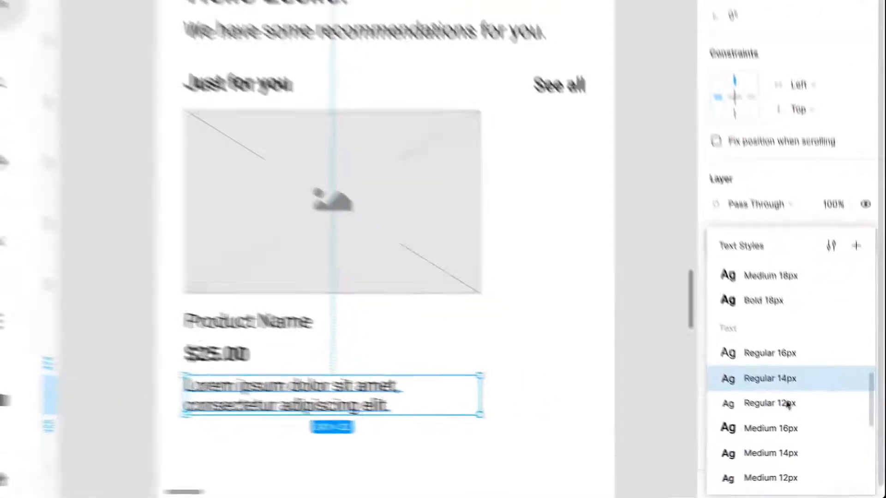
pyautogui.click(787, 405)
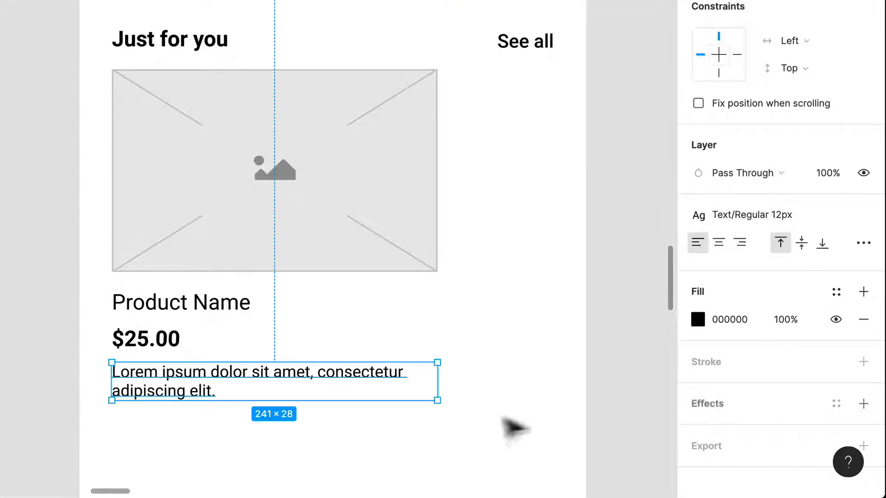
pyautogui.click(536, 431)
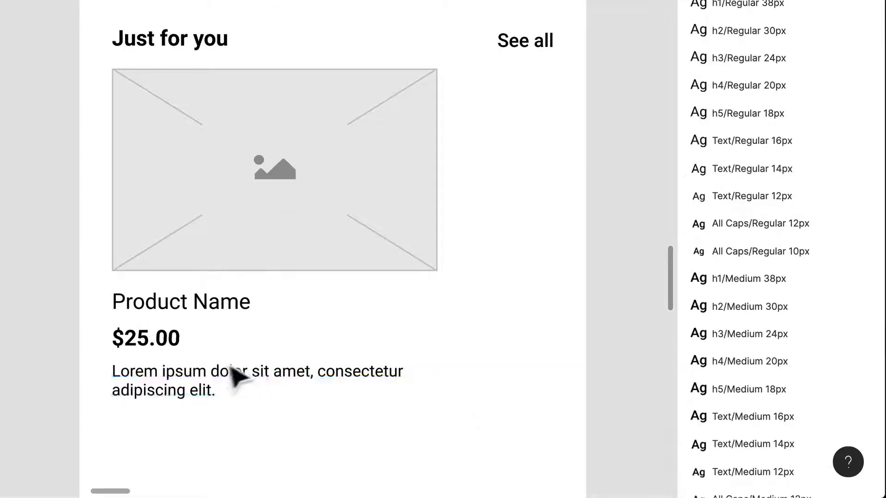
# - Tighten the card's spacing by moving the "$25.00" price closer to the product name and the description up beneath it
pyautogui.moveTo(174, 354); pyautogui.dragTo(164, 343)
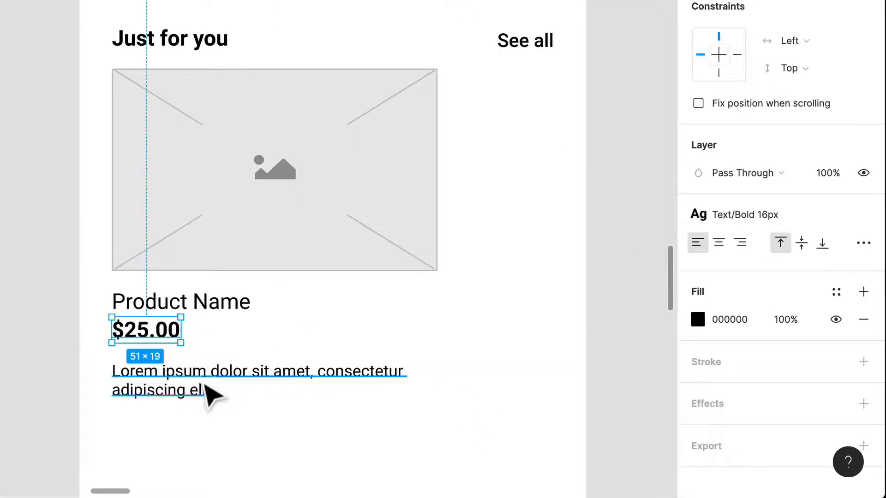
pyautogui.keyDown('shift'); pyautogui.click(203, 384); pyautogui.keyUp('shift')
pyautogui.moveTo(203, 383); pyautogui.dragTo(243, 381)
pyautogui.hotkey('ctrl', 'z')
pyautogui.click(392, 439)
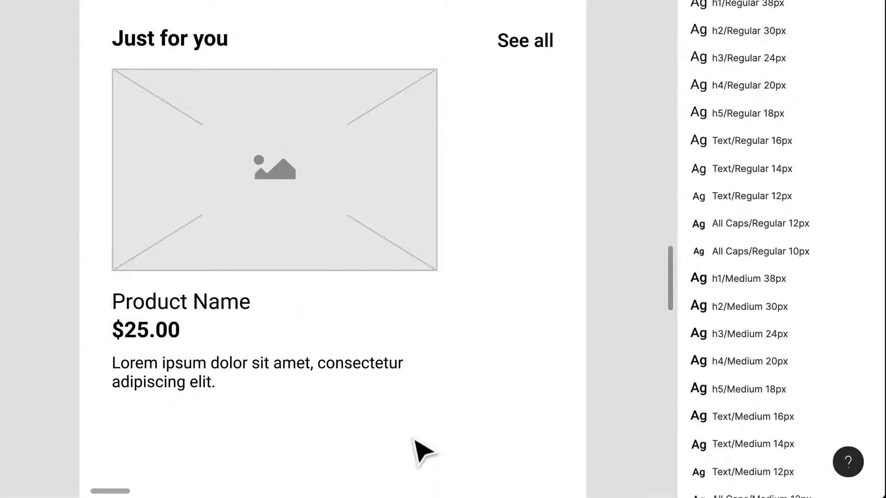
# - Group the image, product name, price and description, and name the group "Large Product Card"
pyautogui.moveTo(398, 429); pyautogui.dragTo(134, 238)
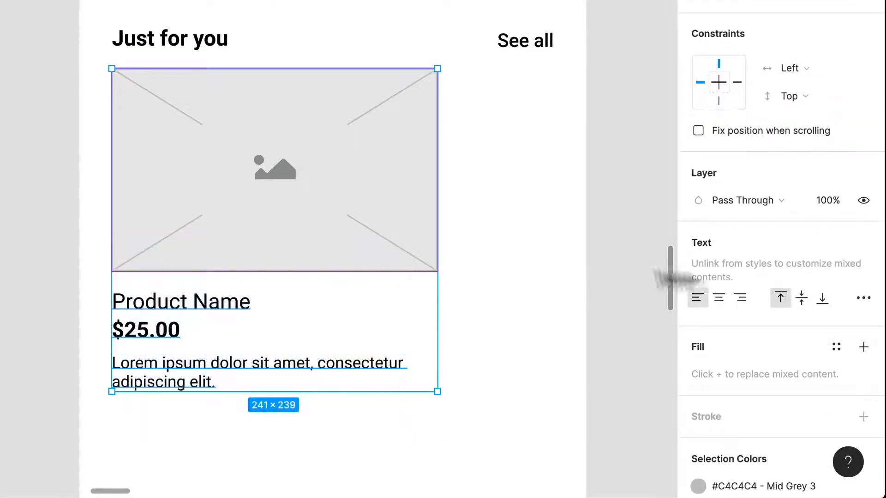
pyautogui.press('super+g')
pyautogui.press('super+r')
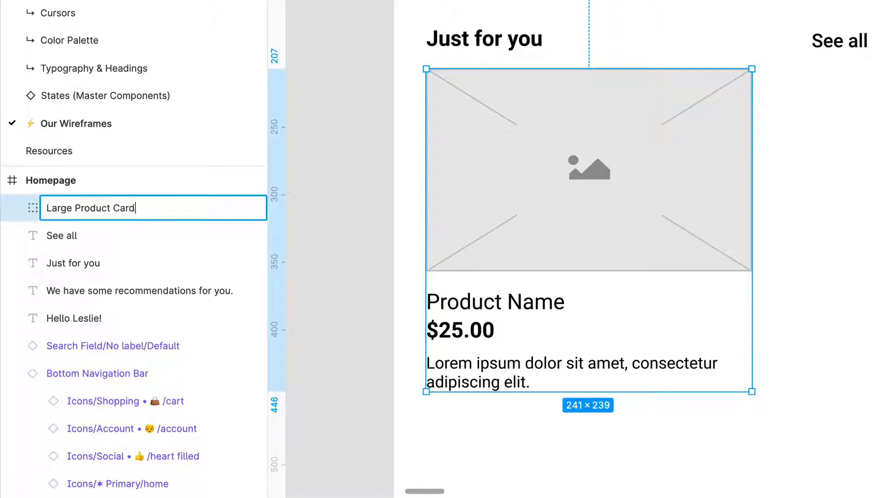
pyautogui.press('Return')
pyautogui.click(864, 271)
# - Duplicate the product card beside the original, level with it and running past the right edge of the frame
pyautogui.scroll(-2, 848, 258)
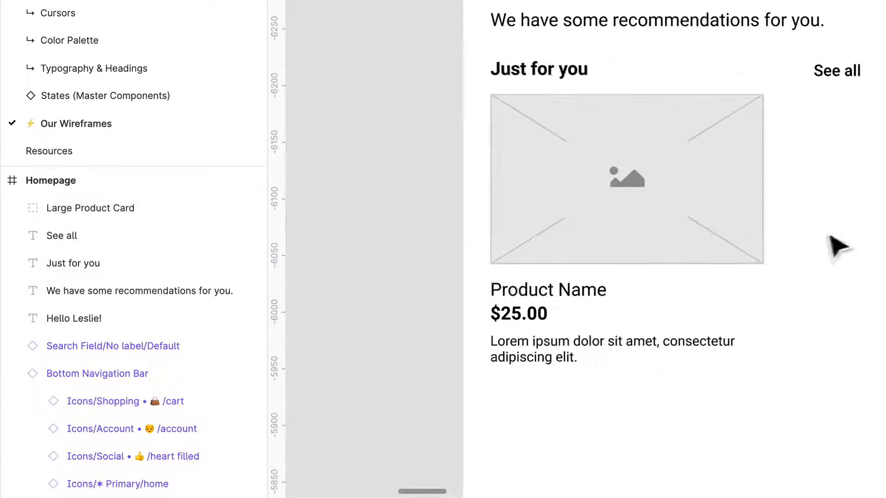
pyautogui.click(563, 201)
pyautogui.moveTo(564, 203); pyautogui.dragTo(815, 209)
pyautogui.moveTo(500, 207); pyautogui.dragTo(506, 207)
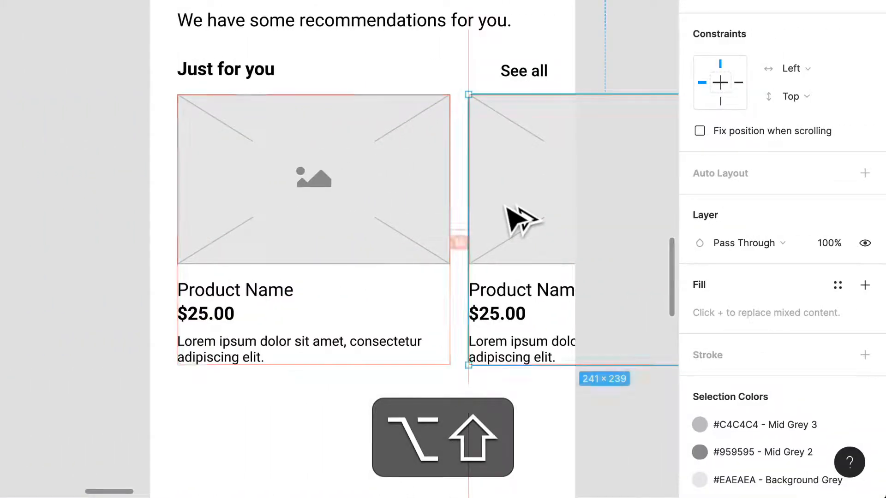
# - Check both product cards against the layout grid by showing and hiding it
pyautogui.press('ctrl')
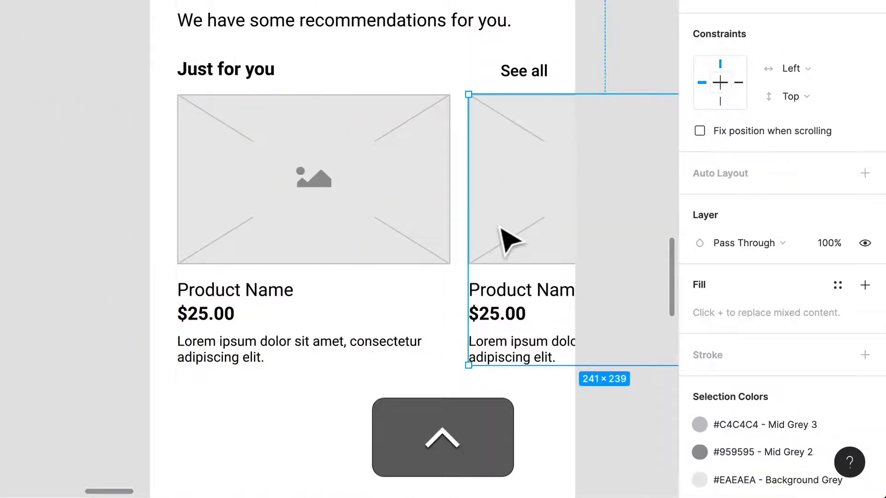
pyautogui.hotkey('ctrl', 'g')
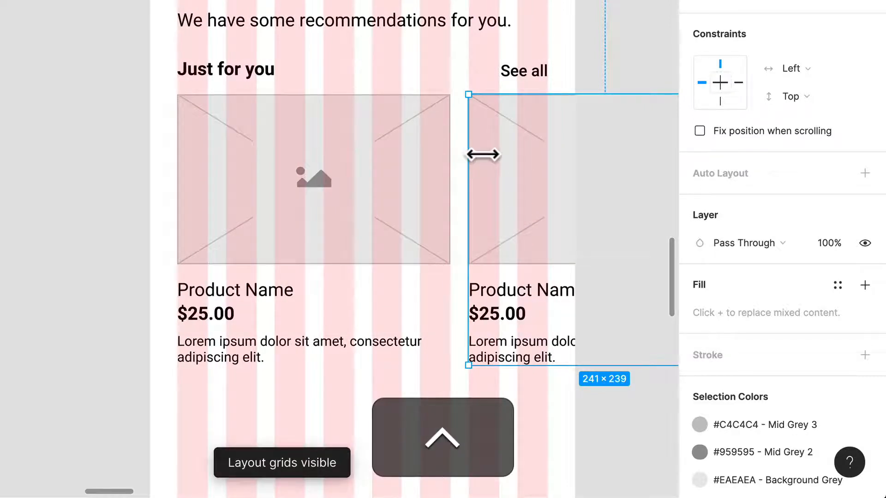
pyautogui.hotkey('ctrl', 'g')
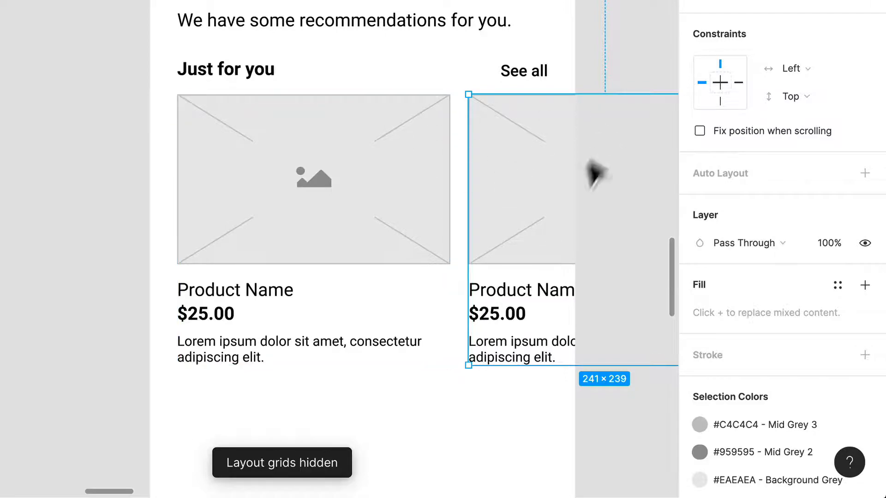
pyautogui.scroll(-2, 484, 249)
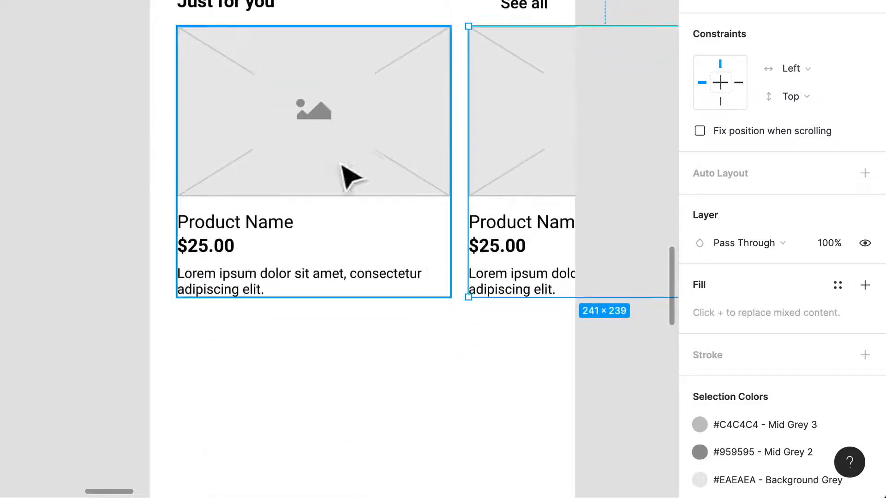
pyautogui.click(396, 371)
# - Duplicate the "Just for you" heading and "See all" link together directly below the first product card
pyautogui.scroll(-2, 395, 369)
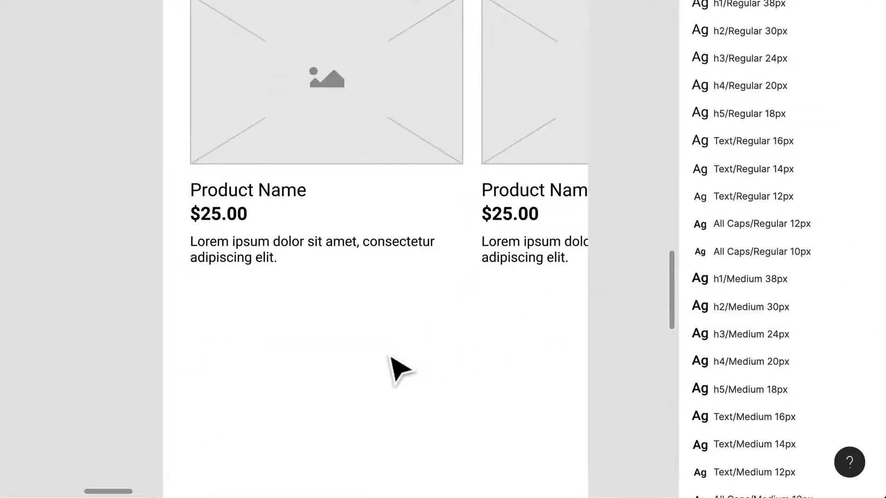
pyautogui.scroll(-3, 440, 348)
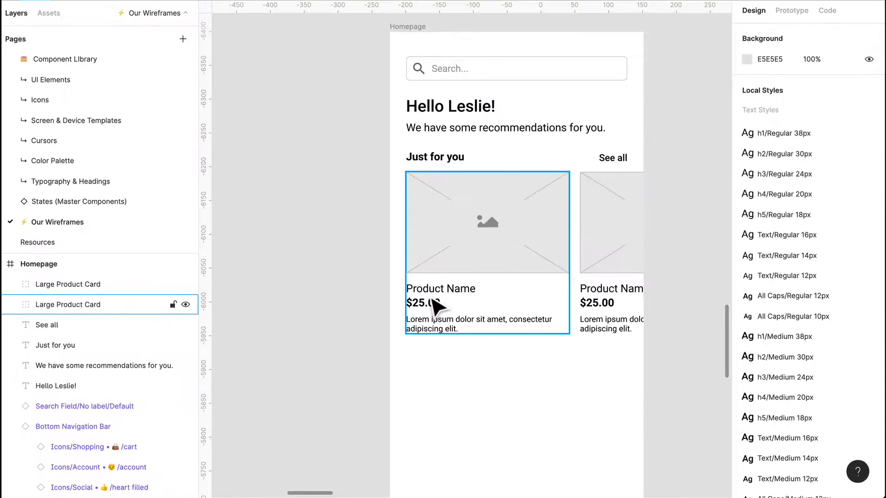
pyautogui.scroll(-2, 436, 306)
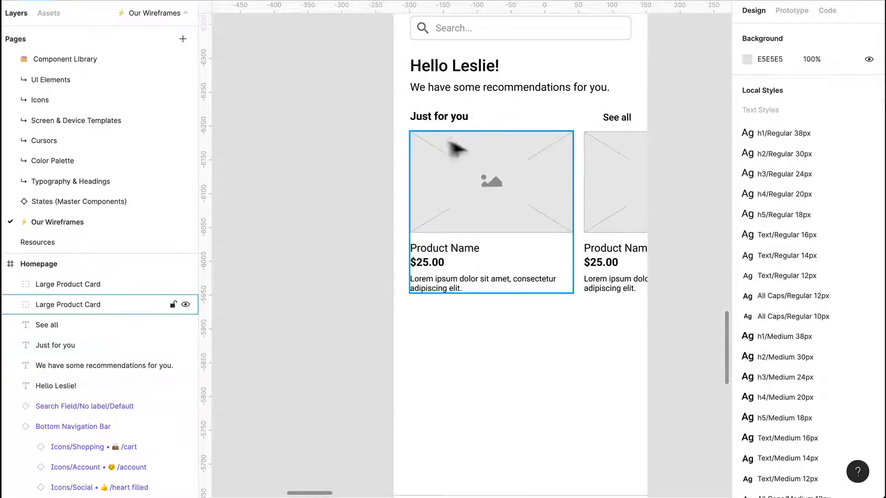
pyautogui.click(442, 119)
pyautogui.keyDown('shift'); pyautogui.click(620, 118); pyautogui.keyUp('shift')
pyautogui.moveTo(620, 118); pyautogui.dragTo(618, 339)
pyautogui.scroll(1, 592, 314)
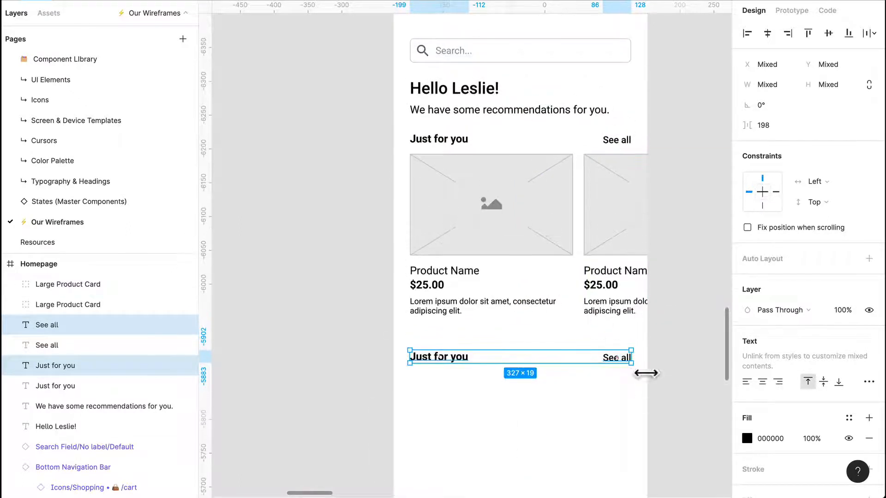
# - Change the duplicated section heading below the card to "Deals"
pyautogui.doubleClick(463, 357)
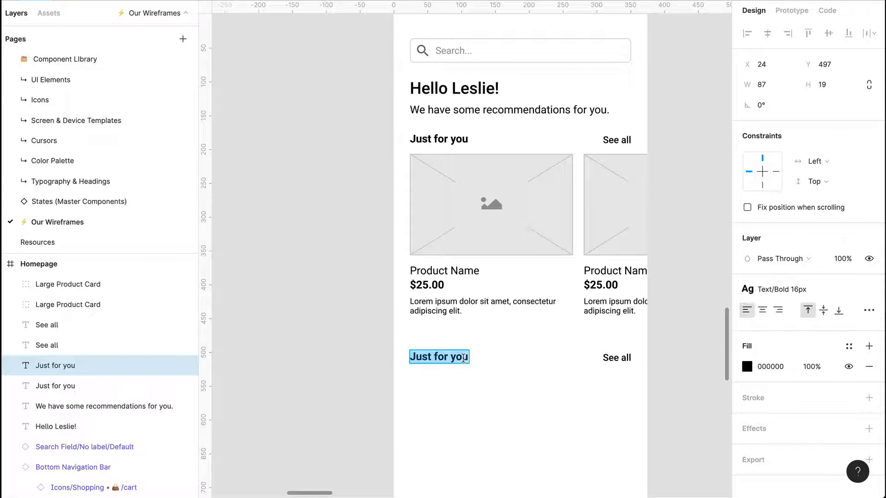
pyautogui.write('Deals')
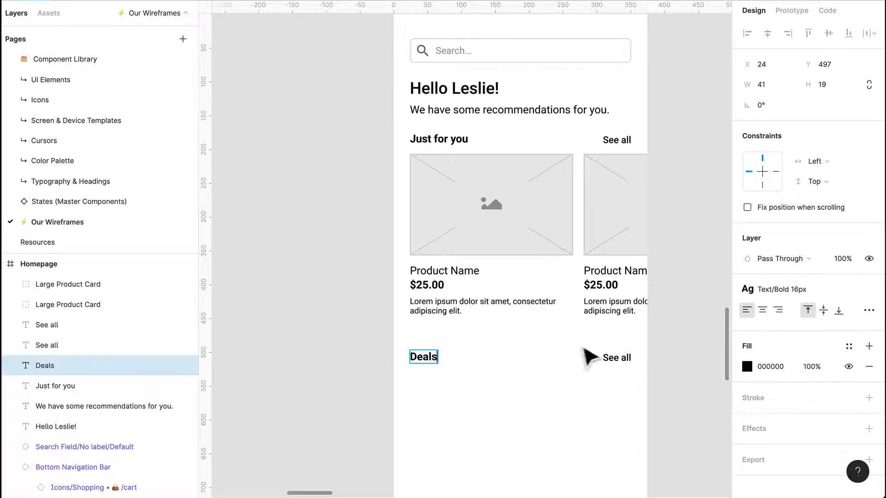
pyautogui.click(622, 359)
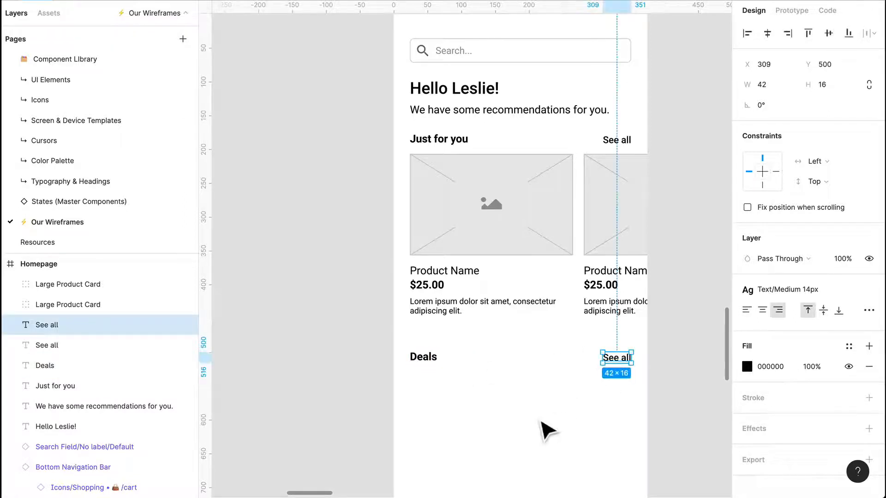
pyautogui.click(457, 420)
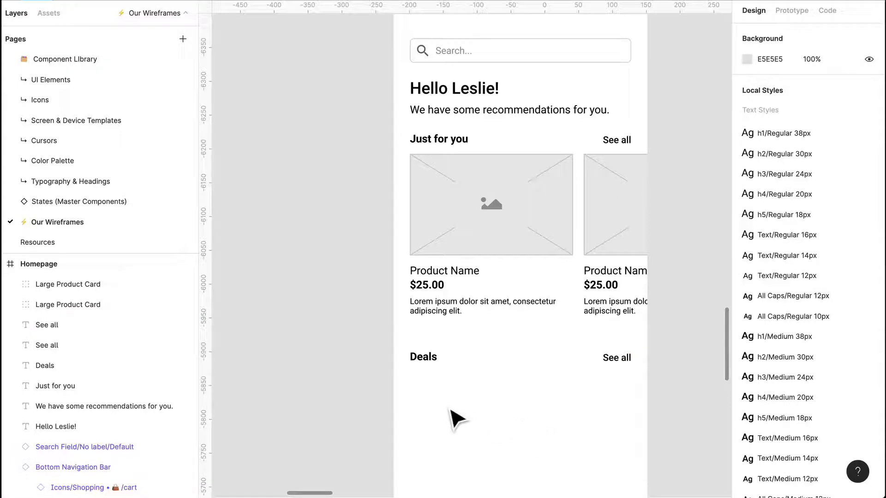
# - Delete the duplicate product card and move the remaining card up to Y 205
pyautogui.click(637, 267)
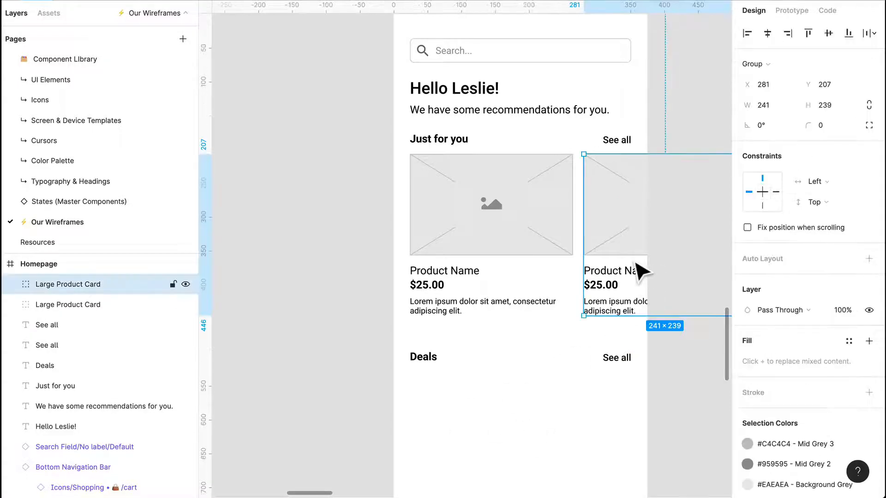
pyautogui.press('Delete')
pyautogui.click(533, 247)
pyautogui.hscroll(-2, 534, 247)
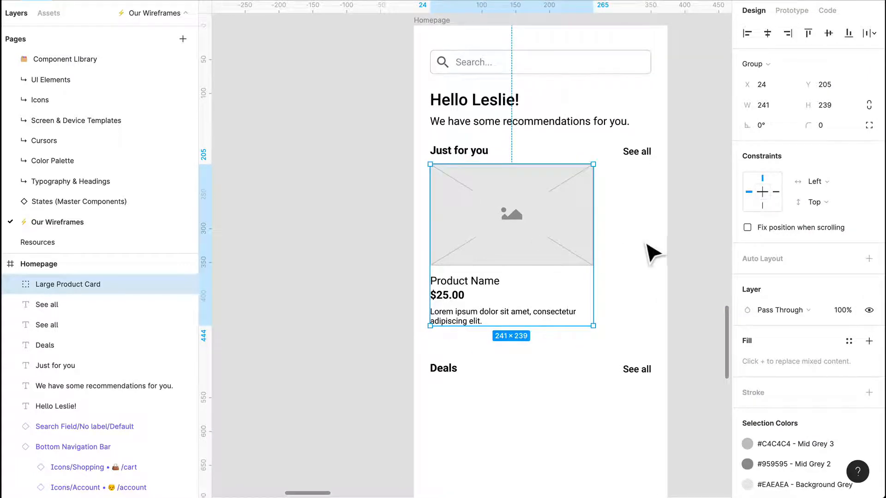
# - Draw a 36 × 36 circle in the empty space beside the product card's image
pyautogui.scroll(5, 640, 209)
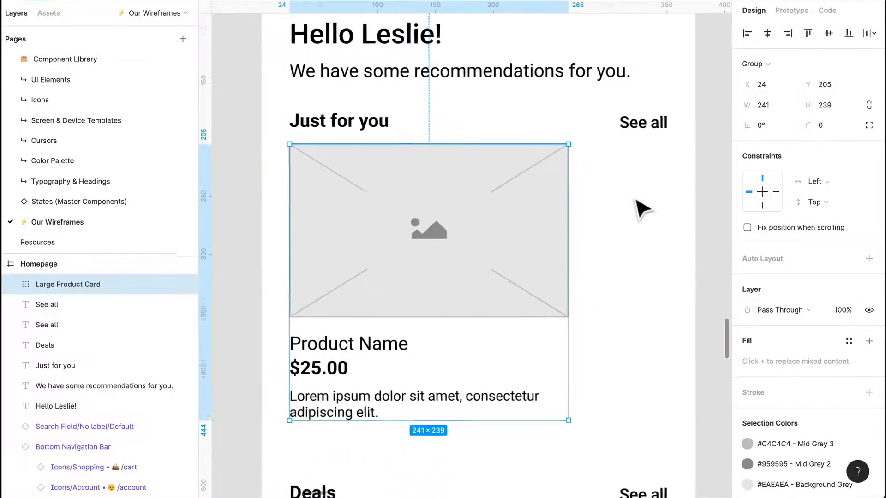
pyautogui.click(617, 237)
pyautogui.press('o')
pyautogui.moveTo(564, 175); pyautogui.dragTo(607, 218)
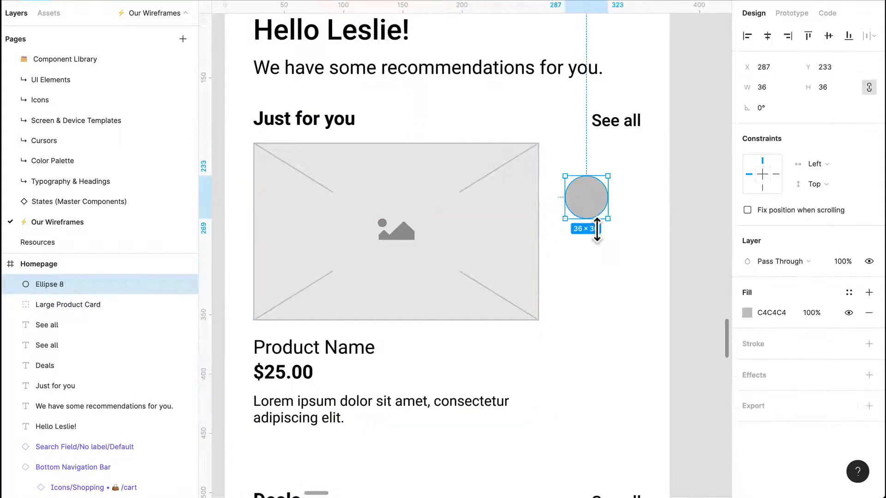
pyautogui.click(608, 288)
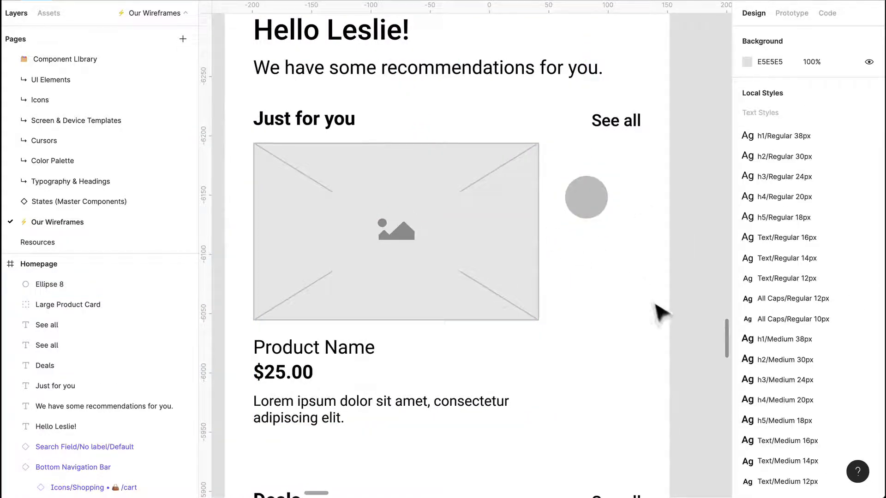
# - Search the assets for "heart" and place the outlined heart icon next to the grey circle beside the product card
pyautogui.click(49, 13)
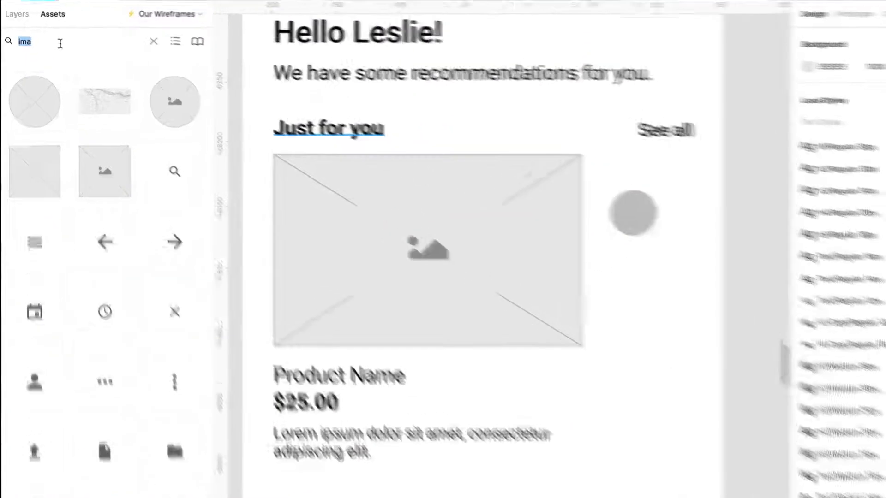
pyautogui.write('heart')
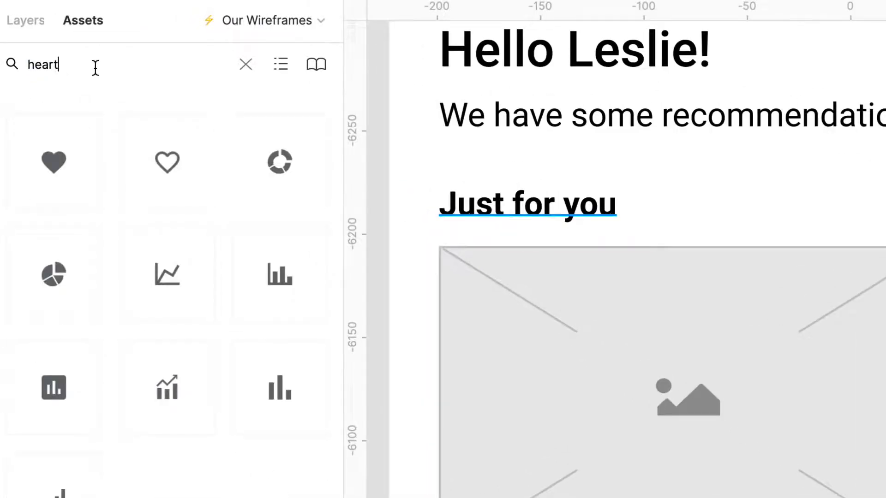
pyautogui.moveTo(164, 160); pyautogui.dragTo(885, 403)
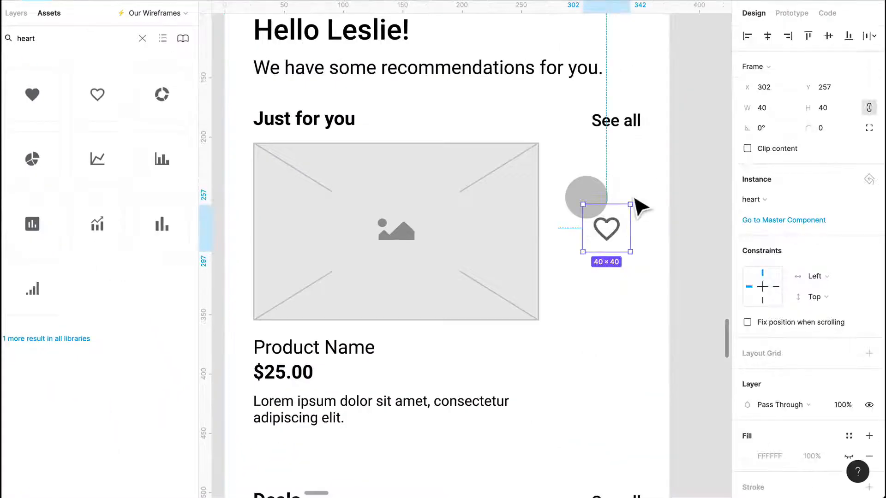
pyautogui.scroll(2, 635, 203)
# - Give the circle the #FFFFFF - White fill and a 2 px inside stroke in #959595 - Mid Grey 2
pyautogui.click(586, 206)
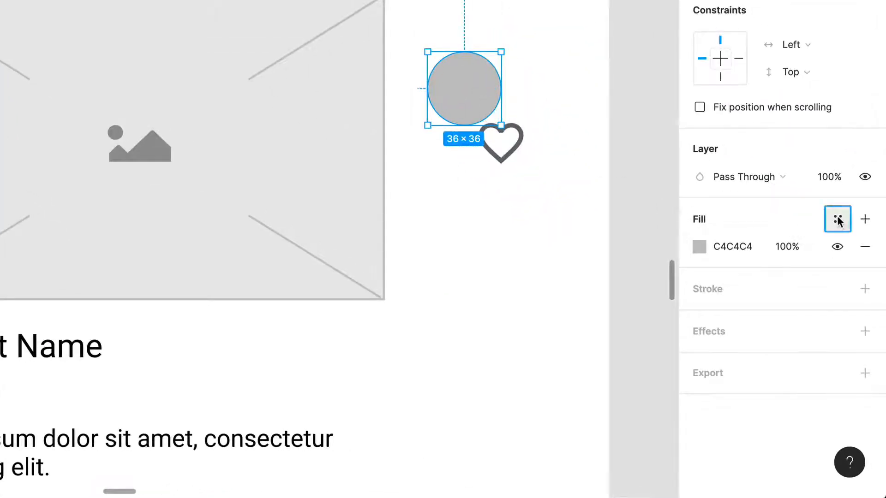
pyautogui.click(837, 220)
pyautogui.click(824, 278)
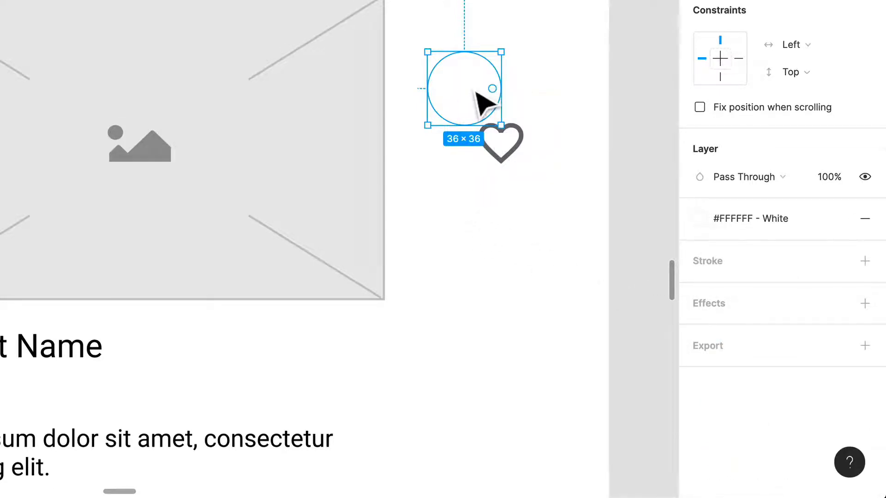
pyautogui.click(864, 261)
pyautogui.click(842, 261)
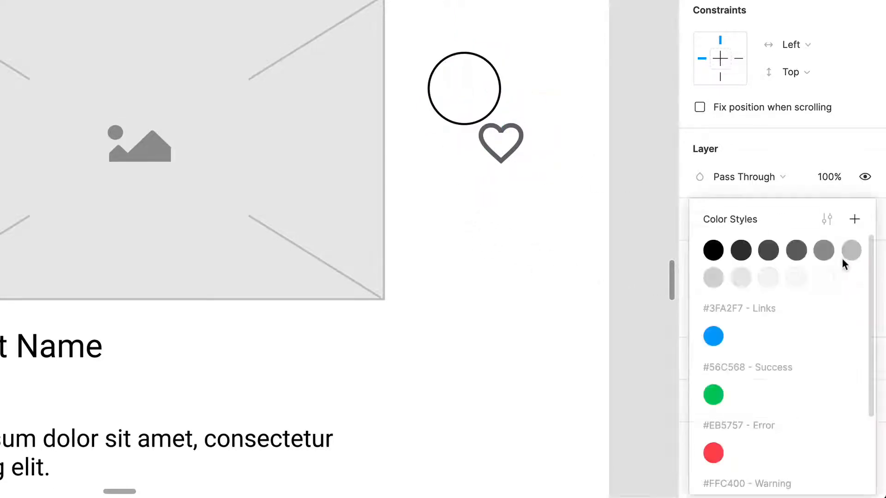
pyautogui.click(781, 273)
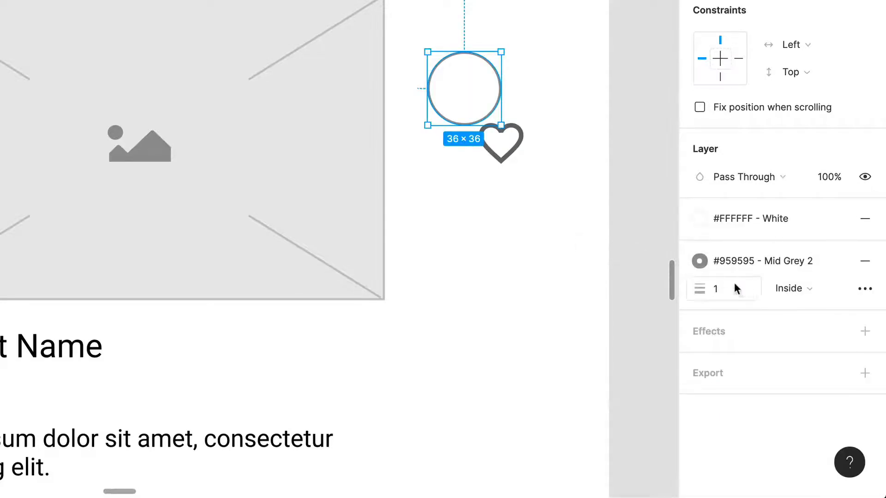
pyautogui.write('2')
pyautogui.press('Return')
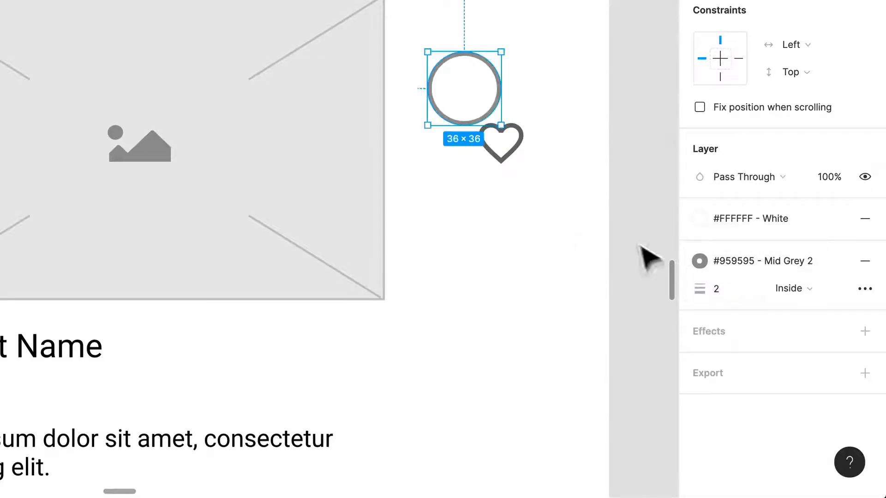
# - Centre the heart icon on the circle, then group both and name the group "Save"
pyautogui.moveTo(531, 179); pyautogui.dragTo(490, 130)
pyautogui.moveTo(551, 198); pyautogui.dragTo(452, 85)
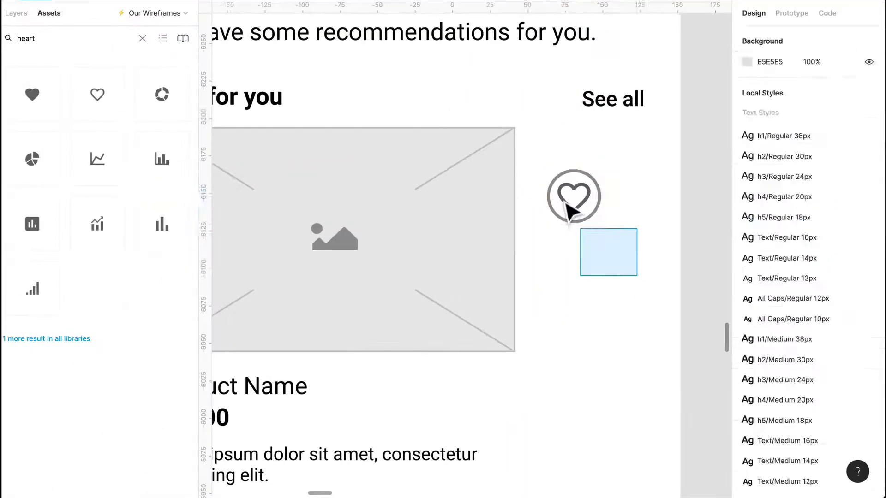
pyautogui.hotkey('ctrl', 'g')
pyautogui.hotkey('ctrl', 'r')
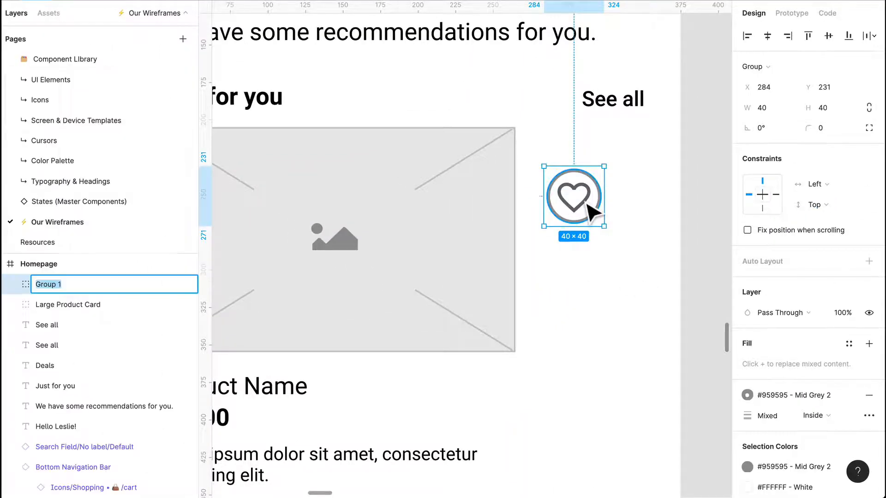
pyautogui.write('Hear')
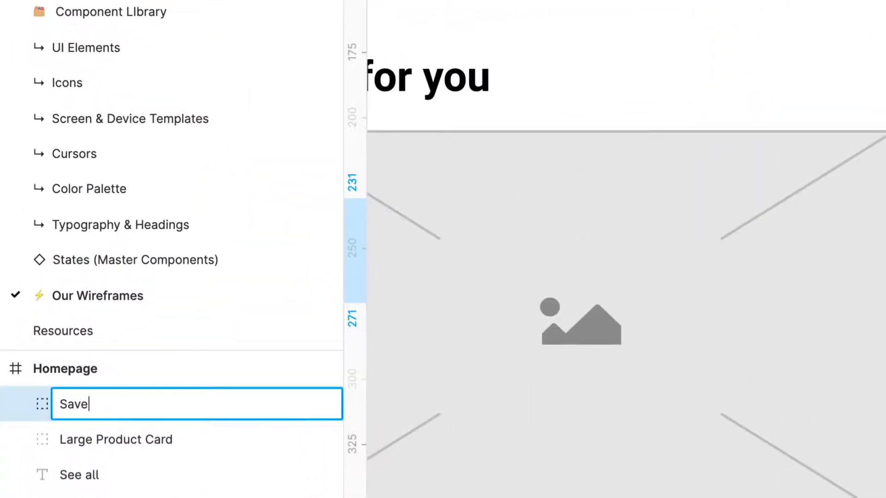
pyautogui.press('Return')
# - Move the Save group into the upper-right corner of the product card's image
pyautogui.moveTo(589, 213); pyautogui.dragTo(489, 191)
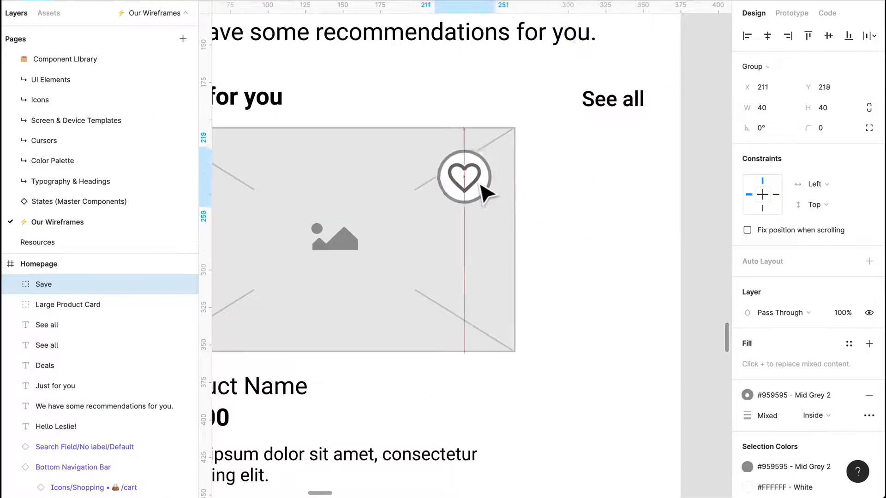
pyautogui.click(577, 216)
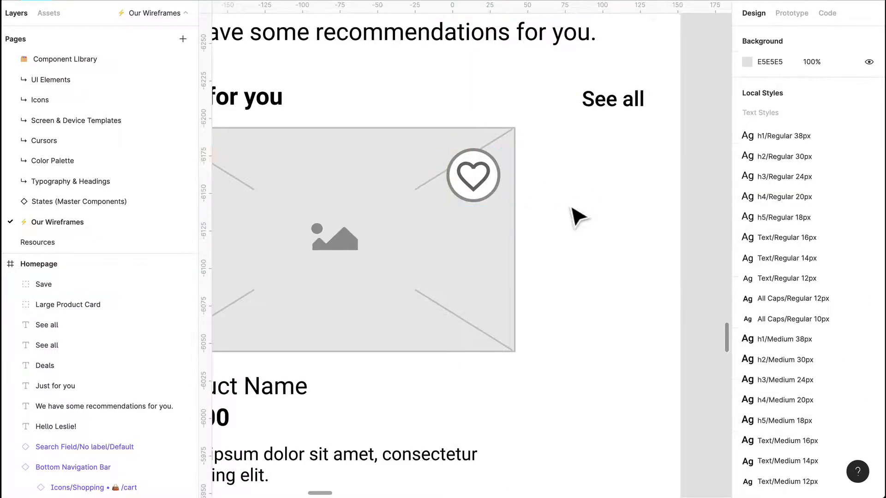
pyautogui.scroll(-2, 576, 215)
pyautogui.scroll(-2, 576, 216)
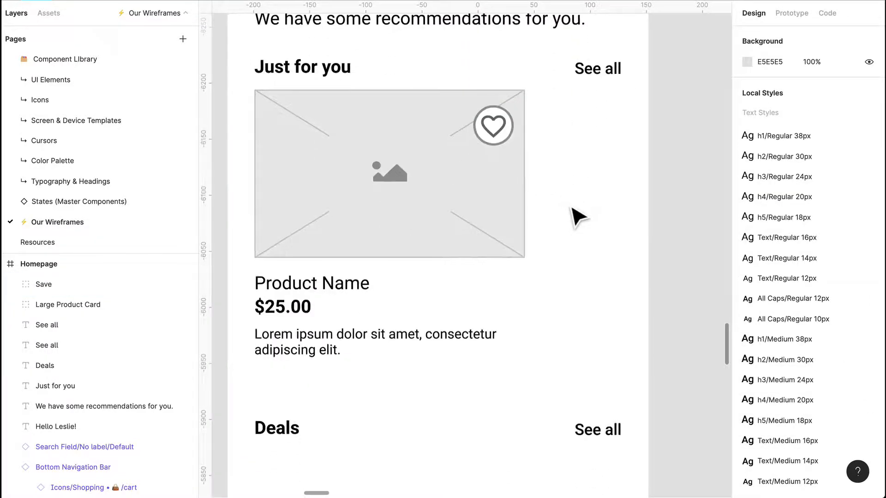
# - Resize the heart icon inside the Save group to 28 × 28 and inspect the spacing around its artwork
pyautogui.doubleClick(498, 134)
pyautogui.click(593, 154)
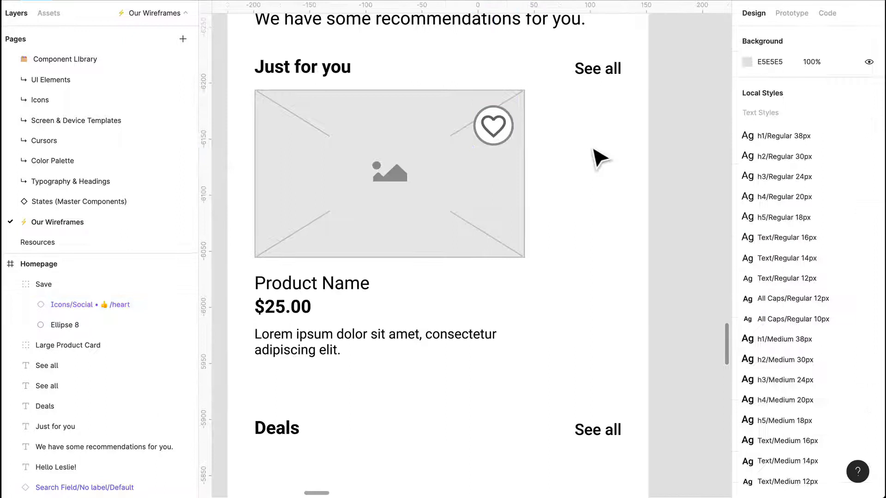
pyautogui.doubleClick(500, 135)
pyautogui.moveTo(527, 117); pyautogui.dragTo(522, 123)
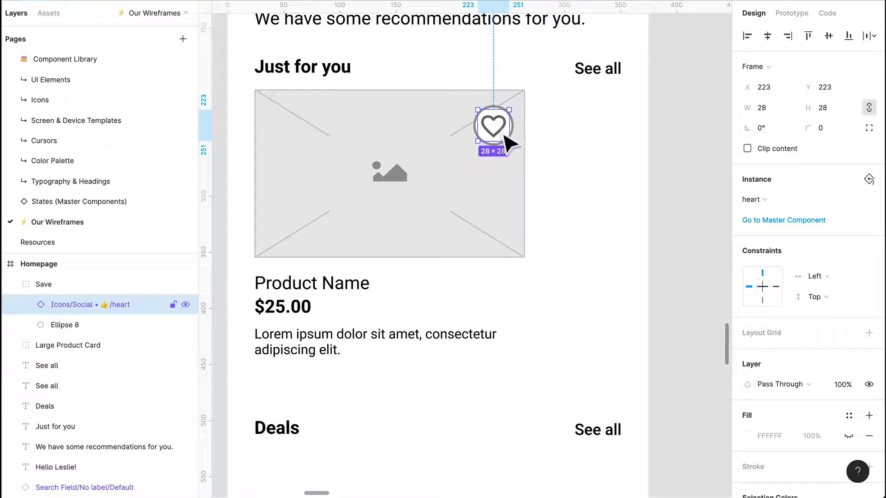
pyautogui.doubleClick(504, 137)
pyautogui.press('alt')
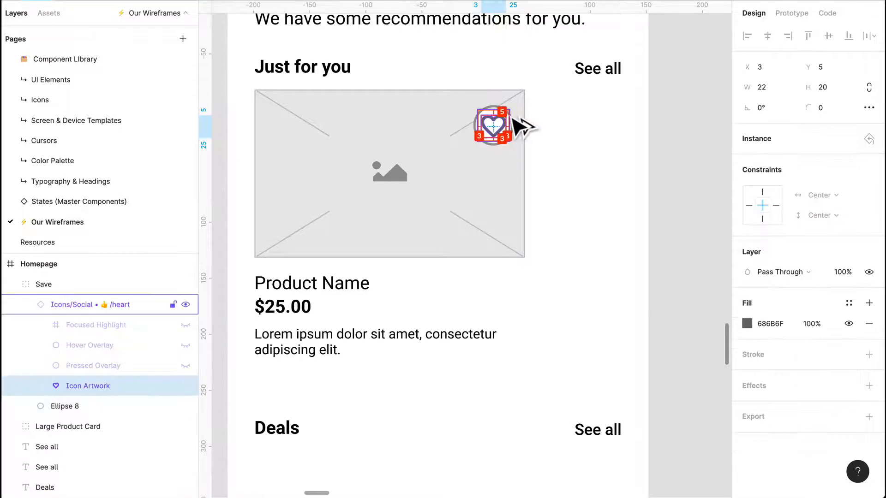
pyautogui.scroll(5, 514, 130)
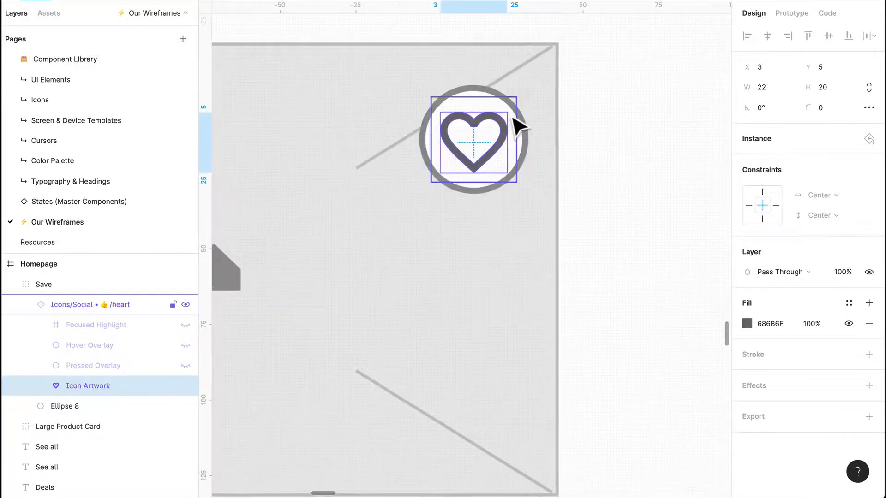
pyautogui.click(701, 191)
# - Duplicate the product card beside the first one at X 281, Y 205 so it runs past the frame edge
pyautogui.scroll(-10, 652, 191)
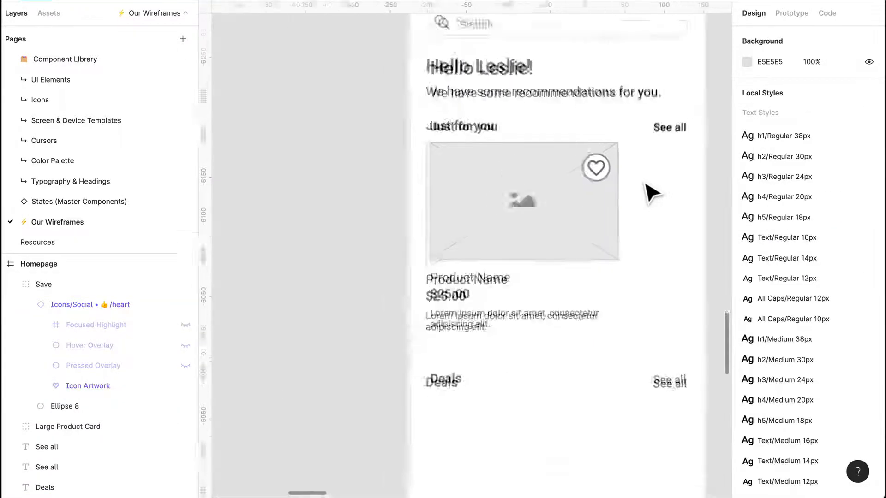
pyautogui.hscroll(3, 652, 193)
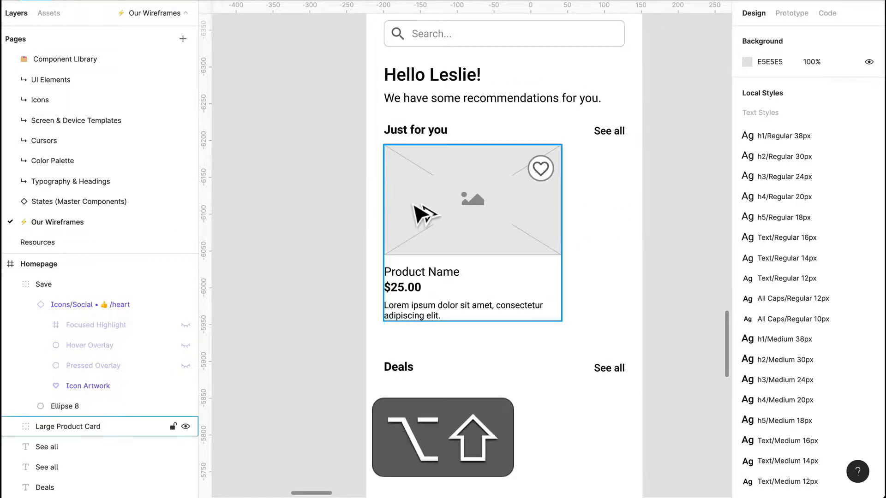
pyautogui.moveTo(421, 212); pyautogui.dragTo(601, 218)
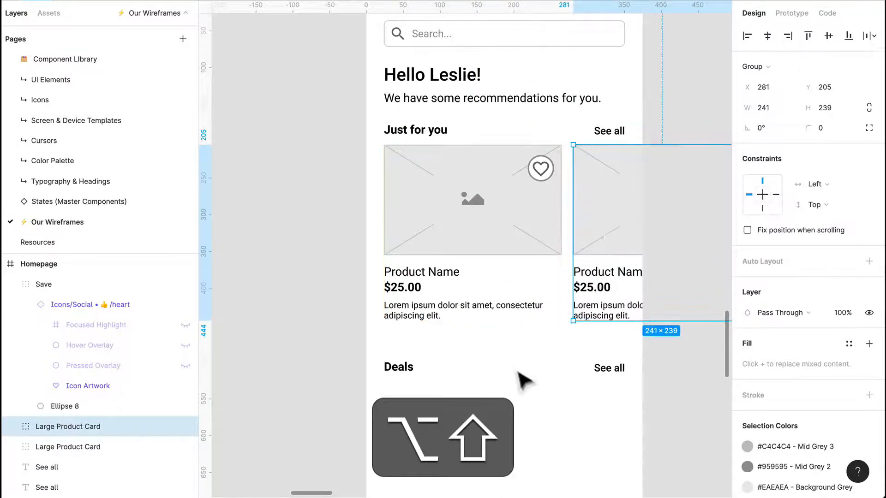
pyautogui.click(531, 384)
# - Duplicate the first product card under the Deals heading at X 24, Y 535
pyautogui.scroll(-3, 531, 386)
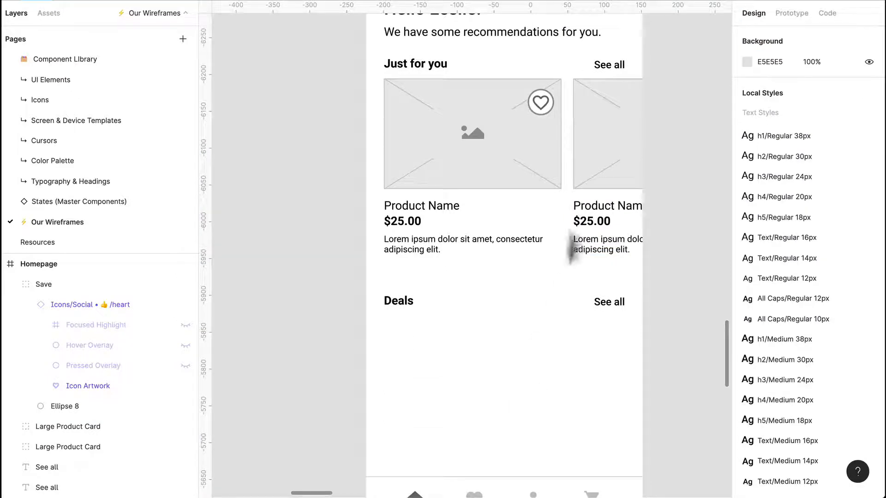
pyautogui.press('alt')
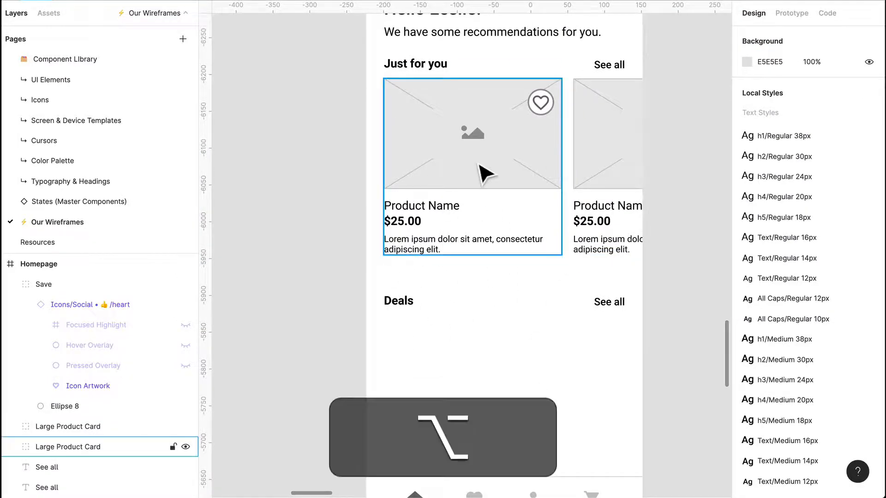
pyautogui.moveTo(482, 174); pyautogui.dragTo(508, 353)
pyautogui.scroll(-3, 506, 354)
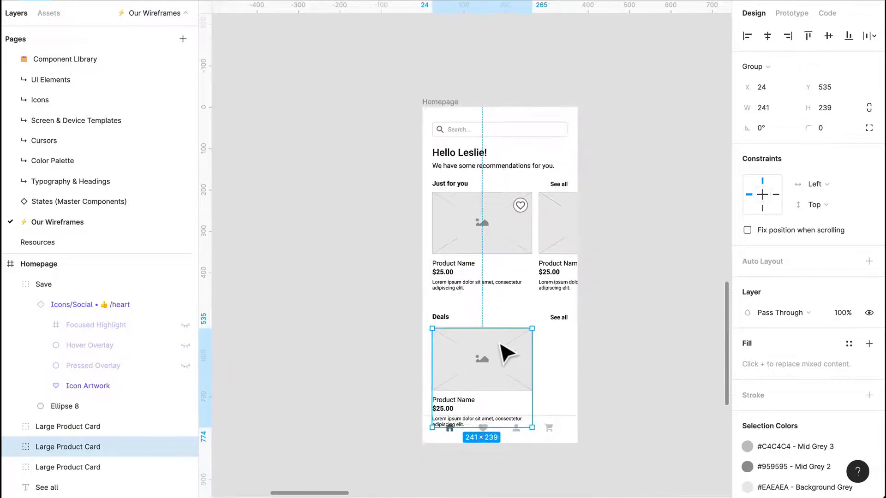
# - Constrain the Bottom Navigation Bar to the bottom and fix its position when scrolling
pyautogui.scroll(-3, 501, 345)
pyautogui.click(559, 369)
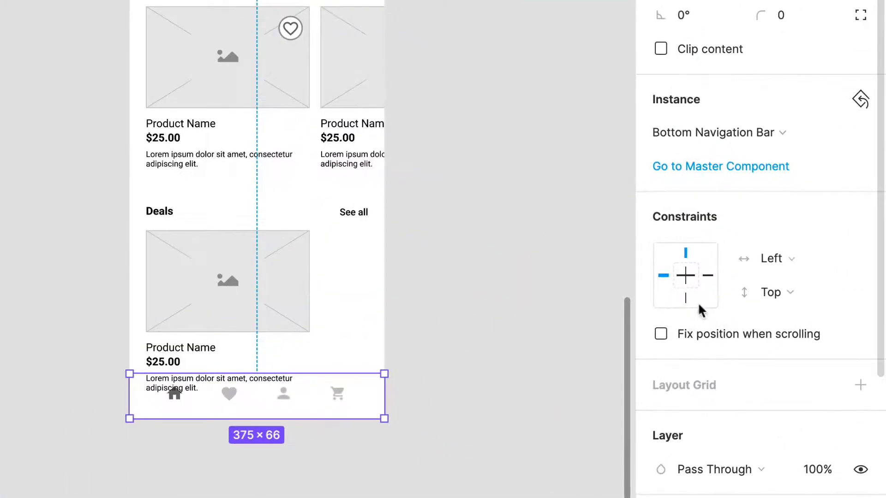
pyautogui.click(686, 299)
pyautogui.click(660, 334)
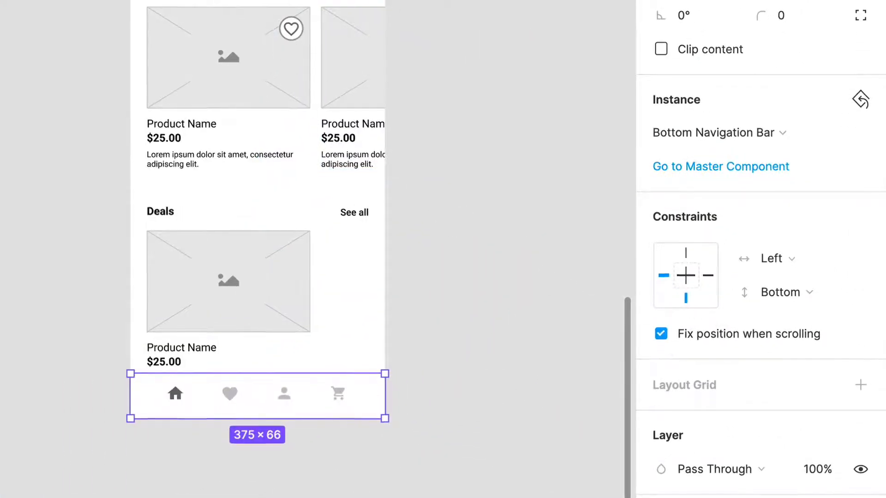
# - Extend the Homepage frame downward to a height of 1398
pyautogui.click(441, 32)
pyautogui.moveTo(573, 405); pyautogui.dragTo(577, 475)
pyautogui.scroll(5, 522, 136)
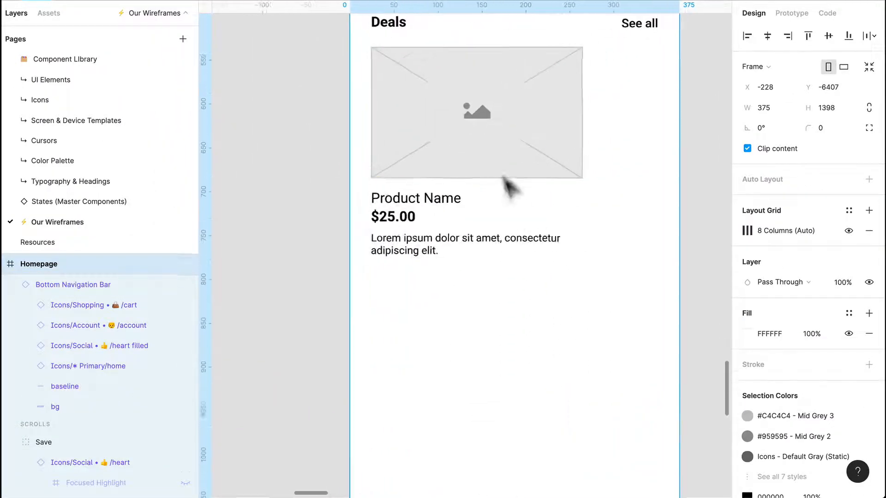
pyautogui.scroll(2, 508, 184)
# - Ungroup the Deals product card, delete its description text and move its image up to Y 532
pyautogui.click(509, 247)
pyautogui.scroll(1, 509, 254)
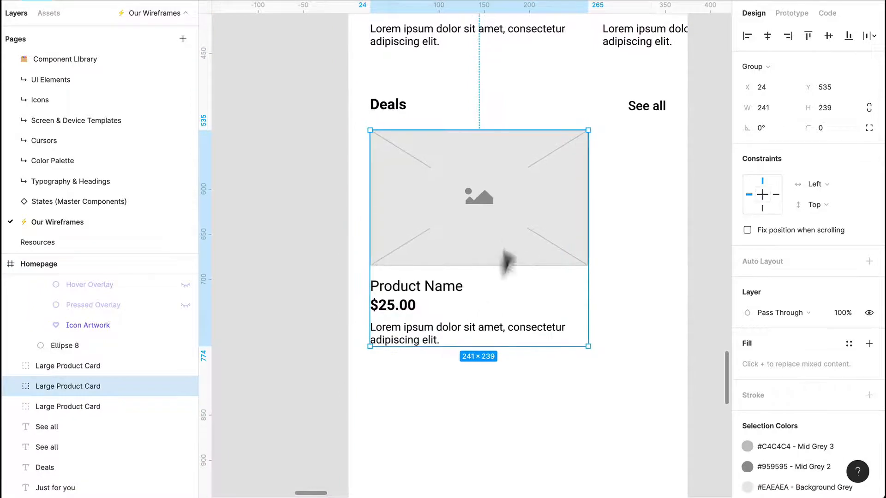
pyautogui.doubleClick(526, 336)
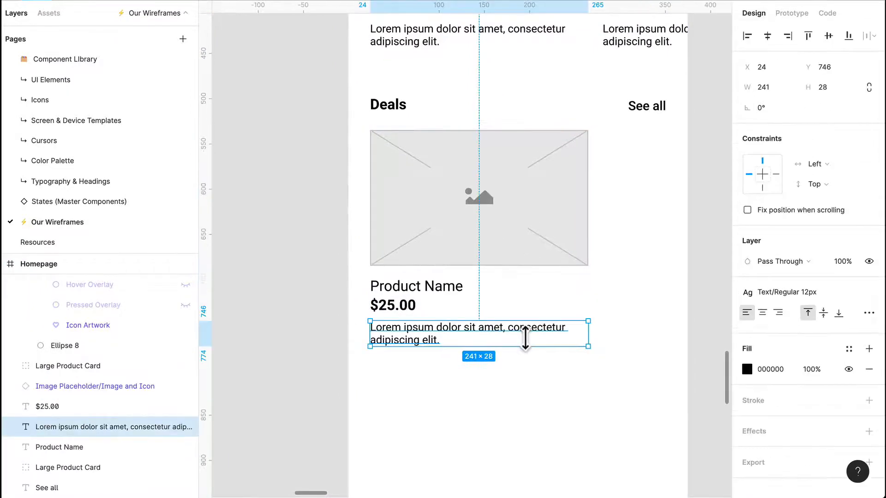
pyautogui.press('Delete')
pyautogui.click(546, 229)
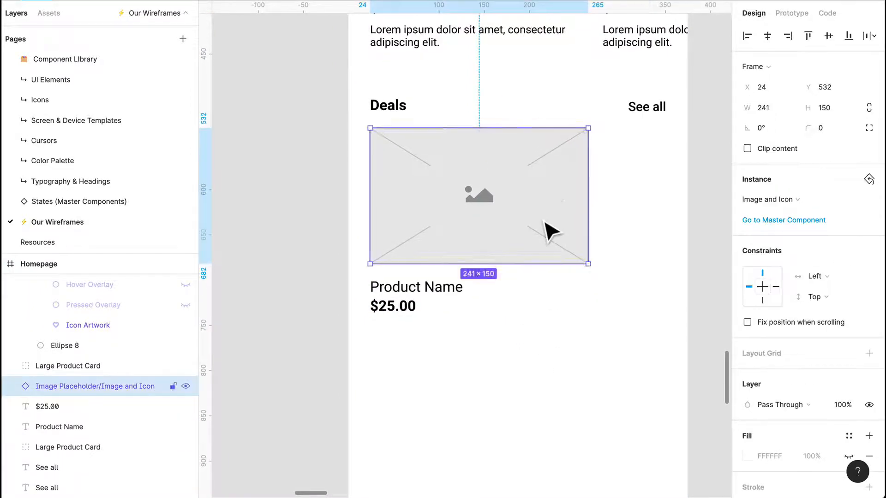
# - Move the Save group inside the first Large Product Card group, placing it over the image at X 218, Y 215
pyautogui.scroll(5, 553, 231)
pyautogui.click(564, 66)
pyautogui.press('super+c')
pyautogui.press('super+BackSpace')
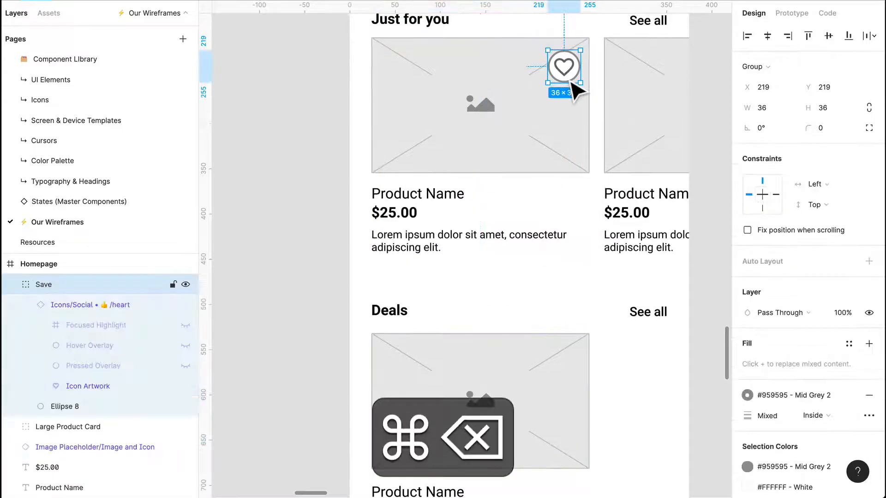
pyautogui.press('BackSpace')
pyautogui.click(576, 90)
pyautogui.press('super+v')
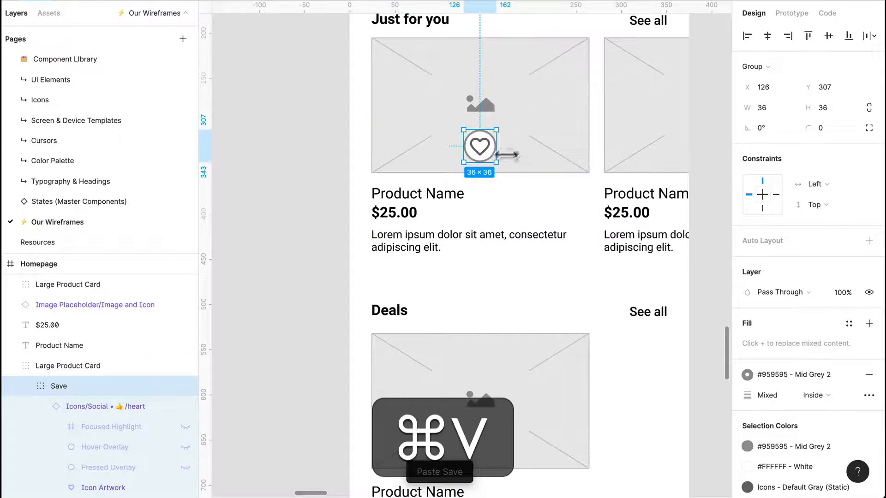
pyautogui.moveTo(493, 152); pyautogui.dragTo(562, 64)
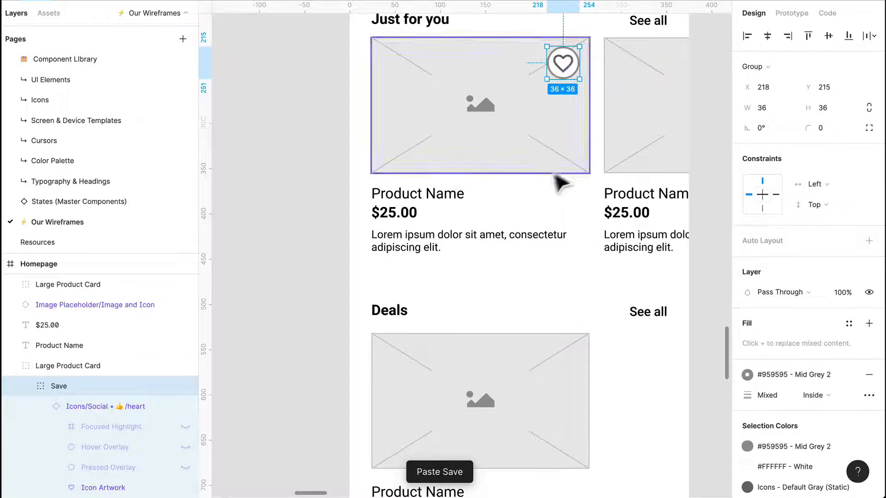
# - Paste another copy of the Save group and place it in the upper-right corner of the Deals card's image
pyautogui.scroll(-3, 559, 182)
pyautogui.click(589, 282)
pyautogui.press('super+v')
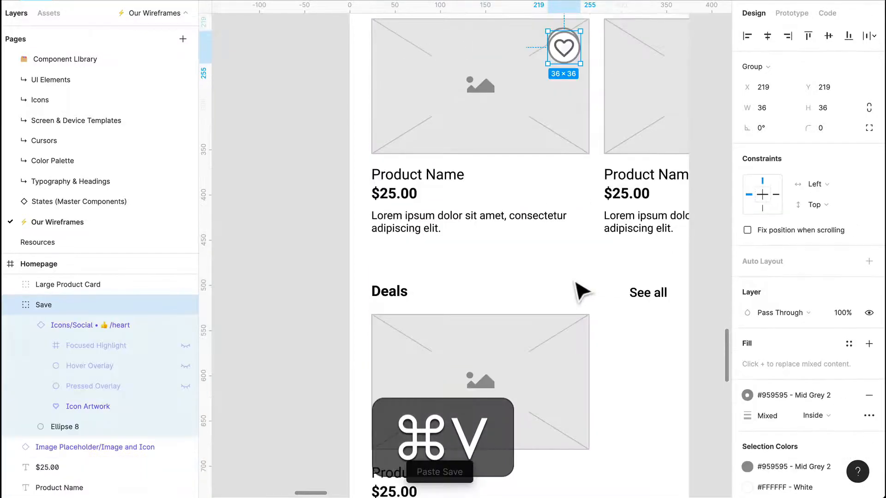
pyautogui.moveTo(567, 34); pyautogui.dragTo(556, 352)
pyautogui.scroll(-3, 535, 323)
pyautogui.click(554, 290)
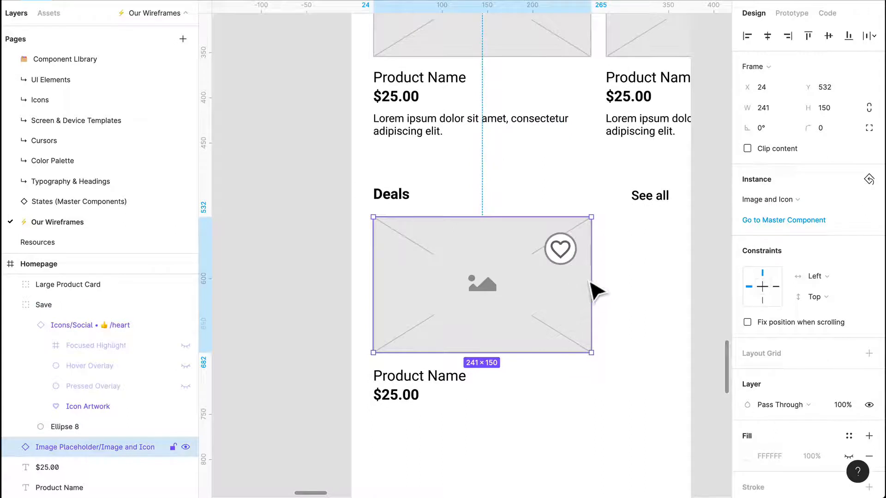
# - Narrow the Deals card's image to 155 wide against the layout grid and move the Save heart into its upper-right corner
pyautogui.moveTo(591, 283); pyautogui.dragTo(523, 300)
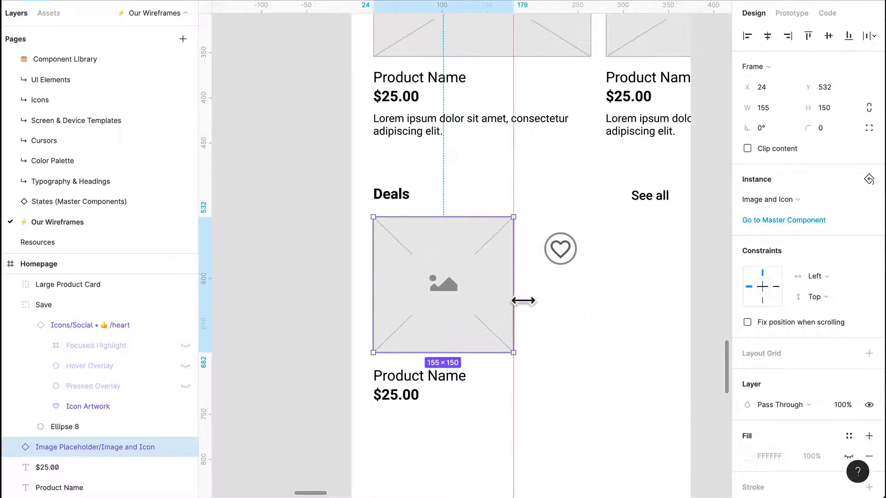
pyautogui.hotkey('ctrl', 'g')
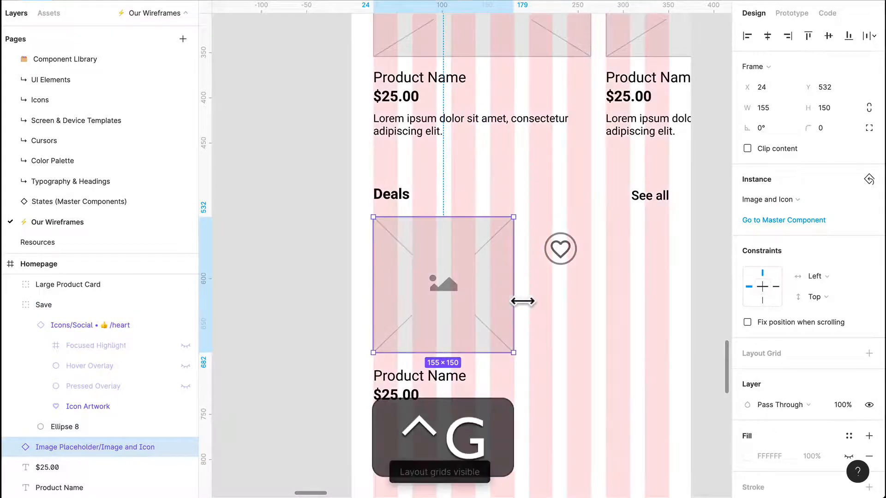
pyautogui.click(570, 255)
pyautogui.moveTo(570, 255); pyautogui.dragTo(504, 255)
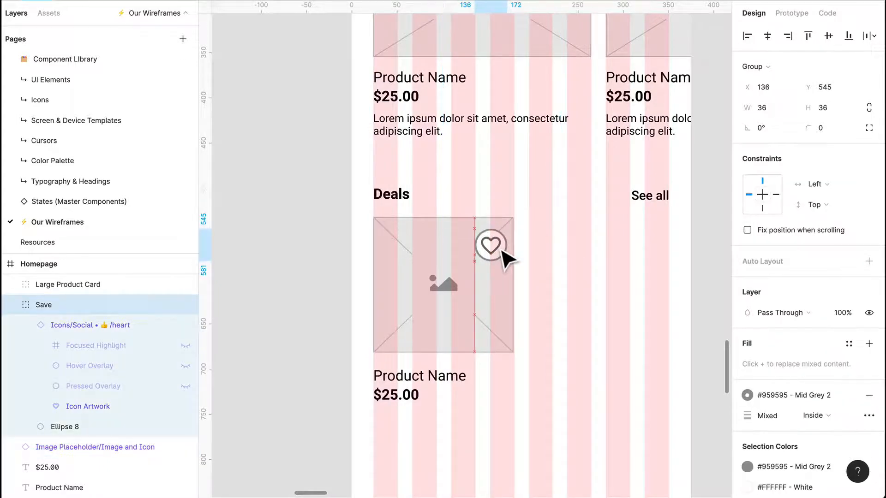
pyautogui.click(559, 260)
# - Group the Deals image, Save heart, product name and price, and name the group Small Product Card
pyautogui.click(433, 383)
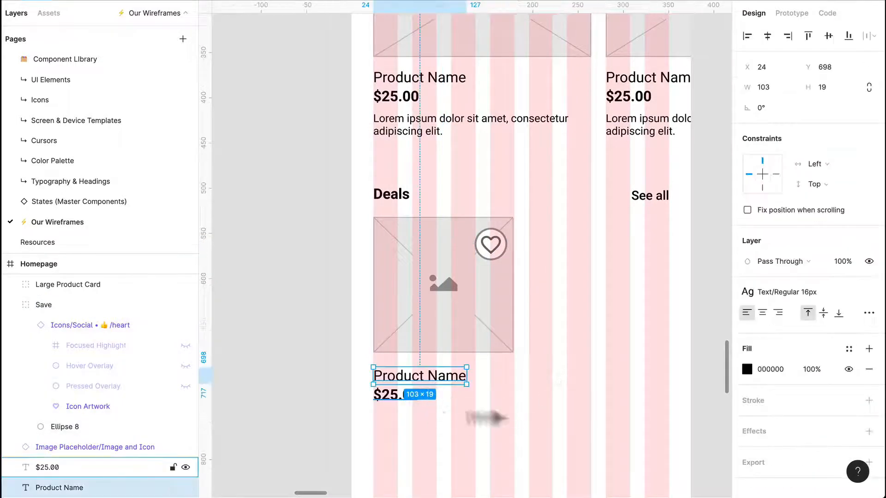
pyautogui.moveTo(517, 423); pyautogui.dragTo(382, 258)
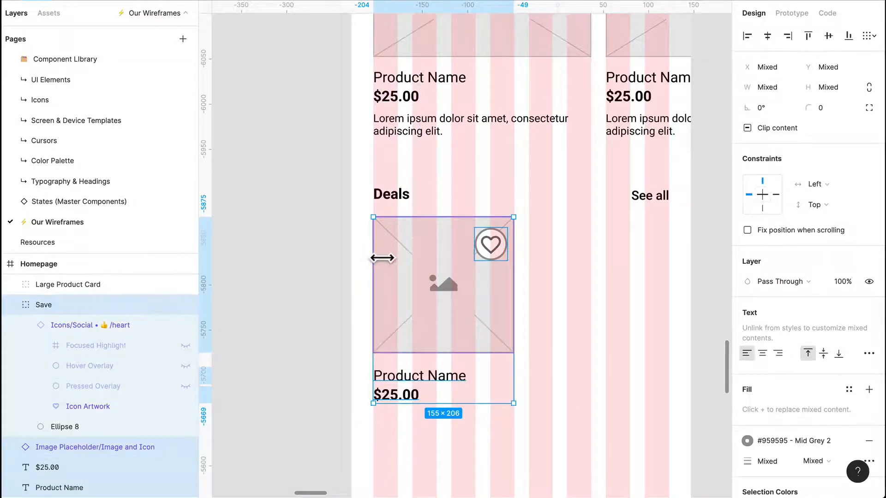
pyautogui.hotkey('ctrl', 'g')
pyautogui.hotkey('ctrl', 'r')
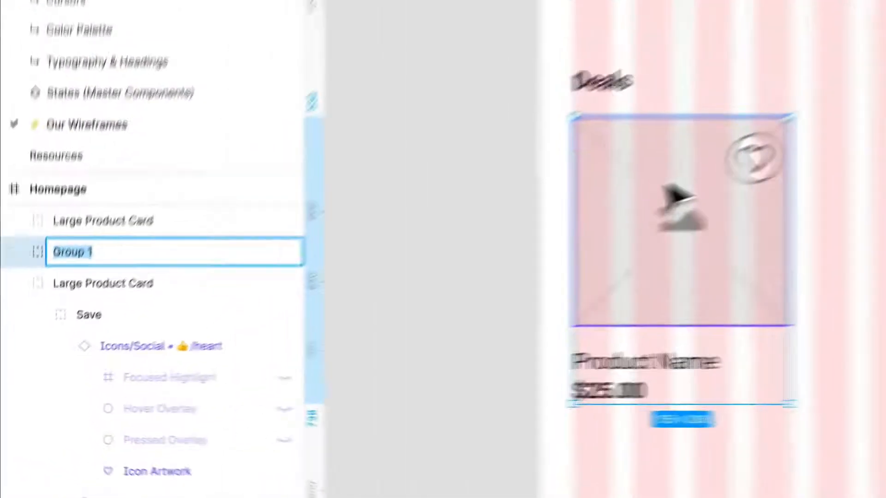
pyautogui.write('Small Product')
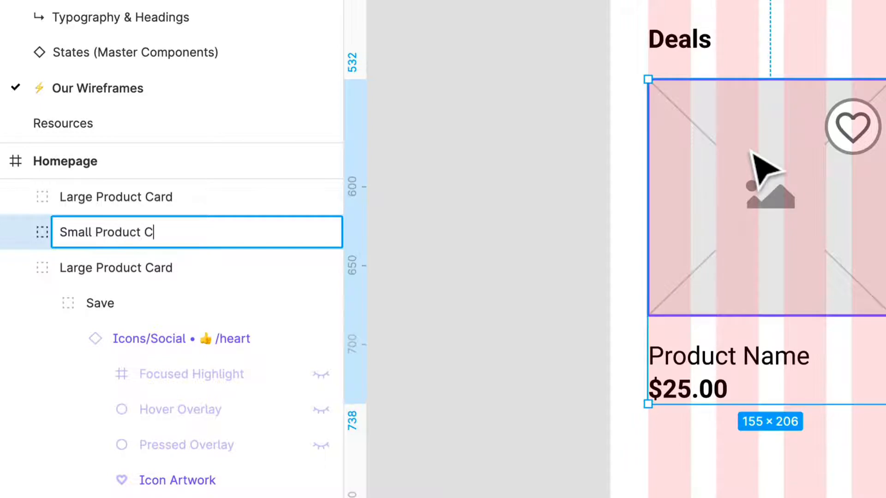
pyautogui.press('Return')
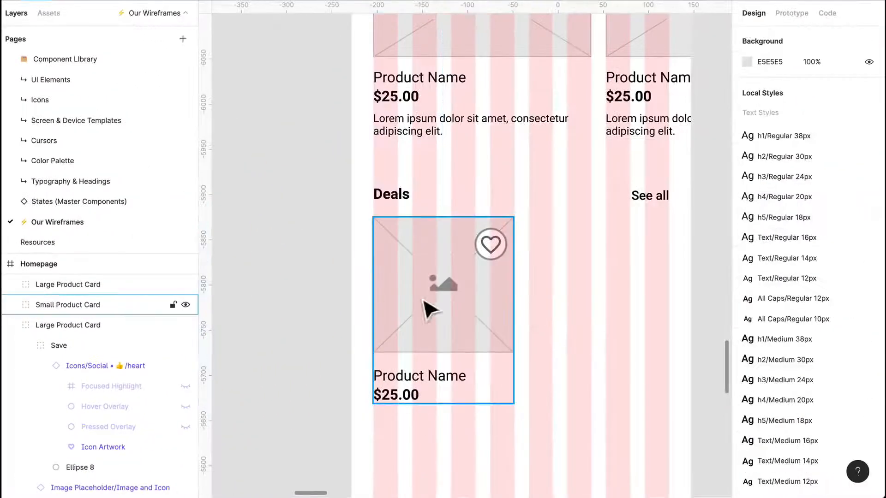
# - Duplicate the Small Product Card beside the first at X 196, Y 532, and hide the layout grids
pyautogui.keyDown('alt'); pyautogui.keyDown('shift'); pyautogui.moveTo(429, 306); pyautogui.dragTo(580, 310); pyautogui.keyUp('shift'); pyautogui.keyUp('alt')
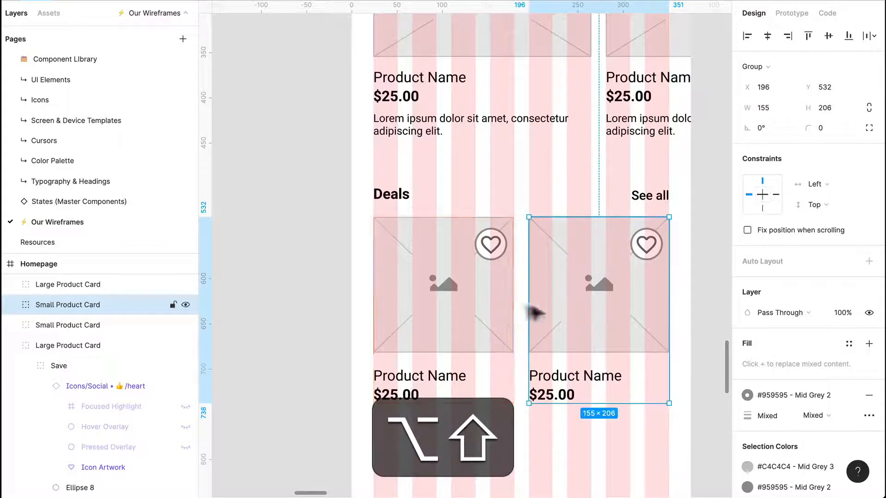
pyautogui.scroll(-3, 548, 362)
pyautogui.click(541, 396)
pyautogui.hotkey('shift', 'g')
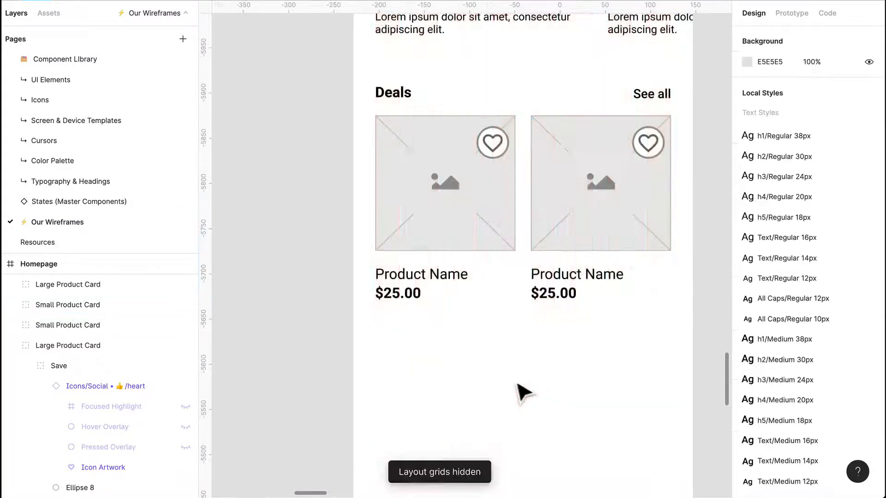
# - Duplicate both Small Product Cards straight down as a second Deals row at Y 754
pyautogui.scroll(-3, 510, 390)
pyautogui.scroll(-1, 507, 378)
pyautogui.moveTo(628, 337); pyautogui.dragTo(453, 194)
pyautogui.moveTo(474, 263); pyautogui.dragTo(489, 340)
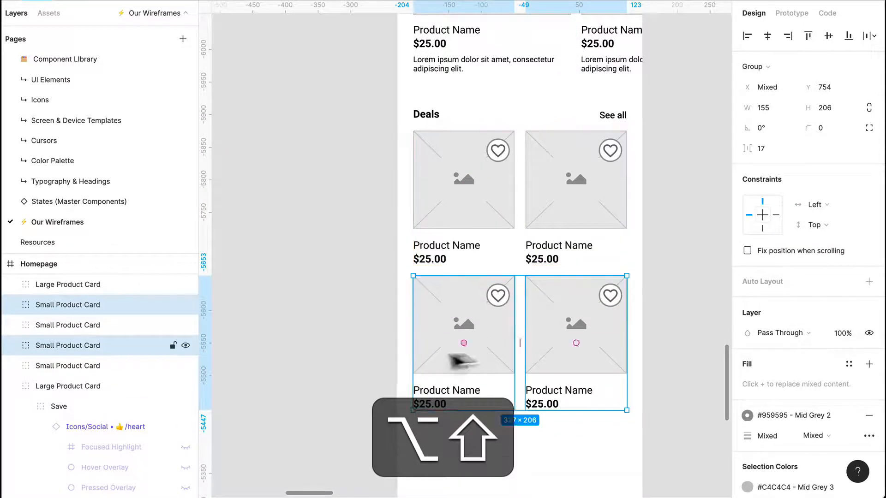
pyautogui.click(390, 342)
# - Duplicate the Deals heading and its See all label below the second row of cards, with the heading at Y 993
pyautogui.scroll(-2, 401, 349)
pyautogui.scroll(-2, 401, 349)
pyautogui.scroll(-3, 402, 350)
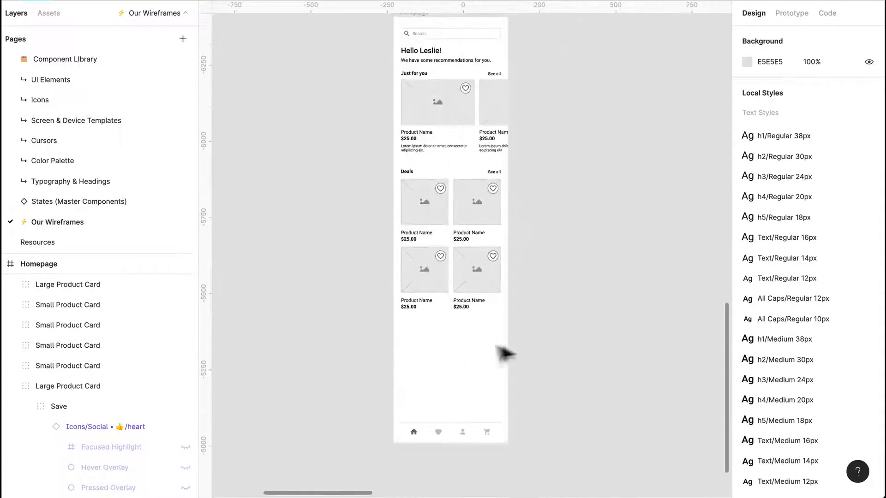
pyautogui.scroll(-1, 593, 387)
pyautogui.hscroll(-1, 586, 376)
pyautogui.scroll(2, 570, 362)
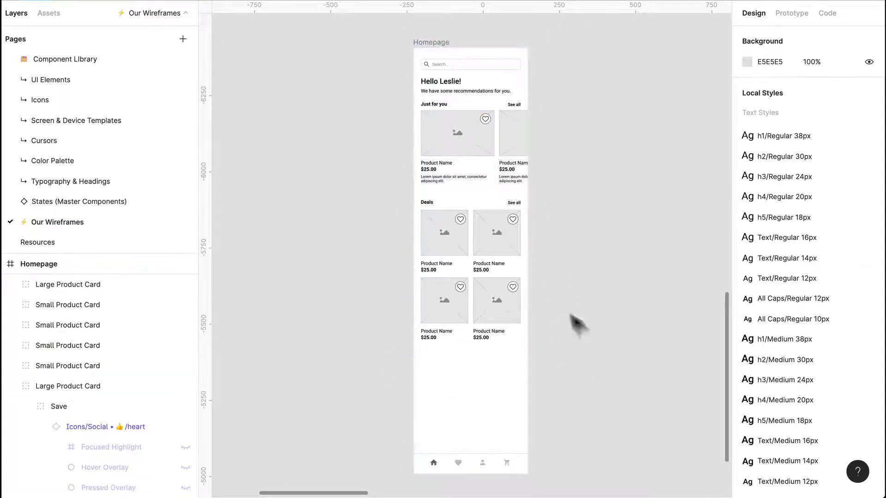
pyautogui.click(431, 208)
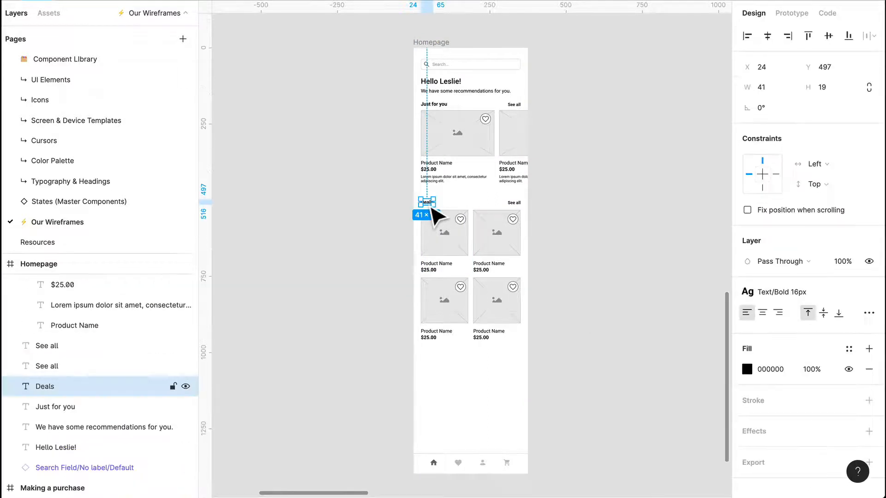
pyautogui.keyDown('shift'); pyautogui.click(514, 203); pyautogui.keyUp('shift')
pyautogui.moveTo(519, 206); pyautogui.dragTo(523, 356)
pyautogui.scroll(5, 574, 362)
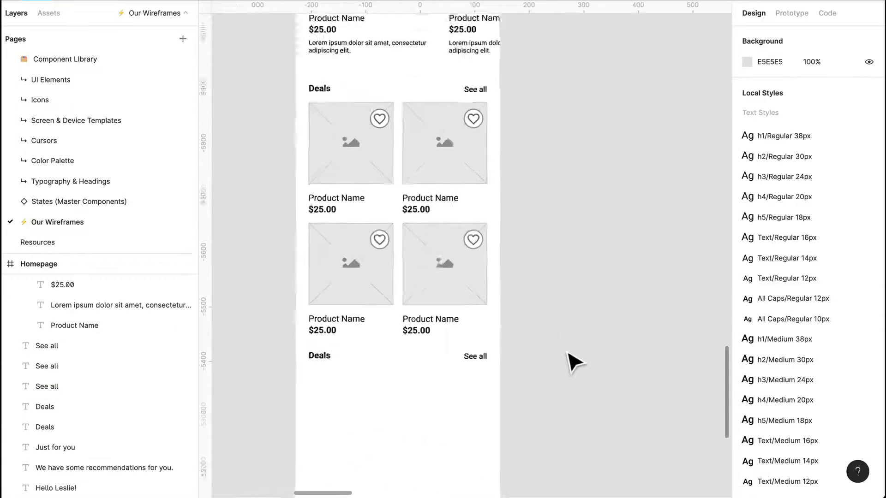
pyautogui.moveTo(562, 360); pyautogui.dragTo(358, 314)
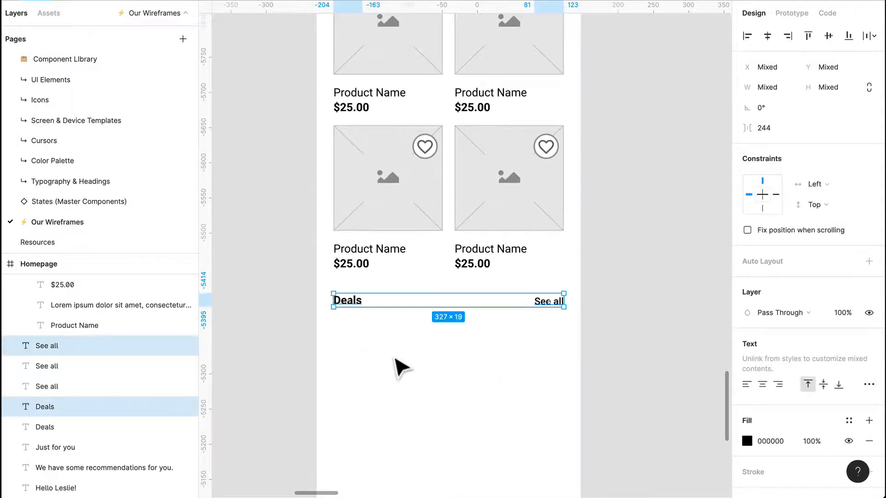
pyautogui.click(395, 364)
# - Change the text of the duplicated Deals heading to Categories
pyautogui.doubleClick(357, 302)
pyautogui.write('Ca')
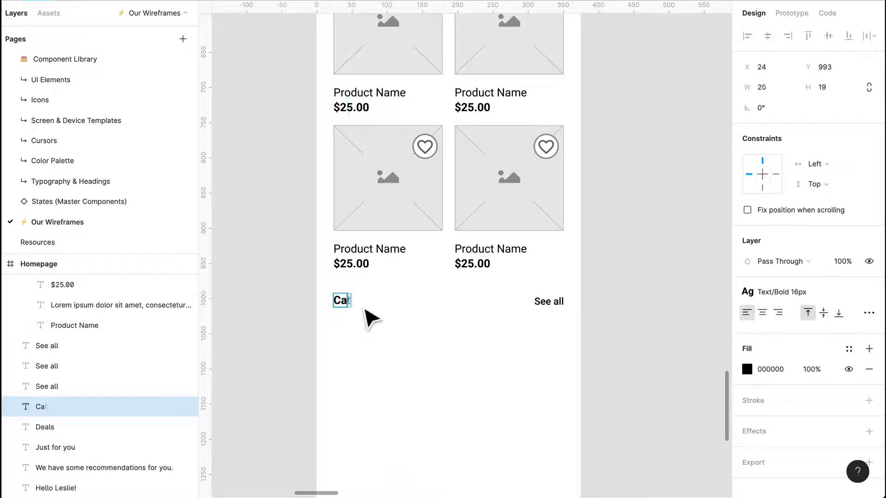
pyautogui.write('tegories')
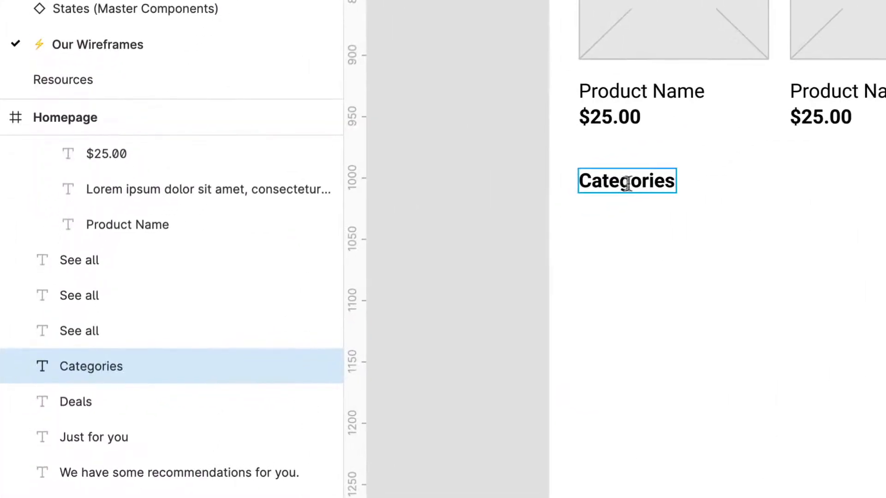
pyautogui.click(816, 354)
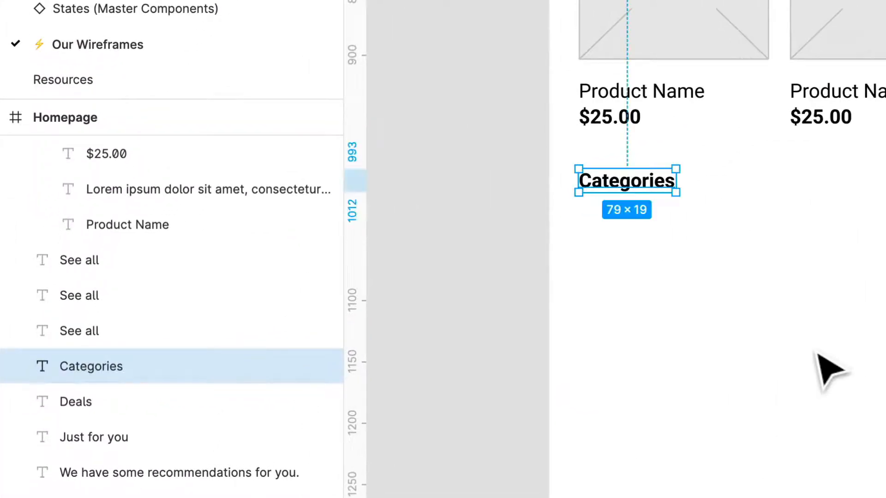
pyautogui.click(807, 354)
# - Find the shadowed card box component by searching assets for "card", place it under Categories and resize it to 110 × 110
pyautogui.scroll(-3, 766, 285)
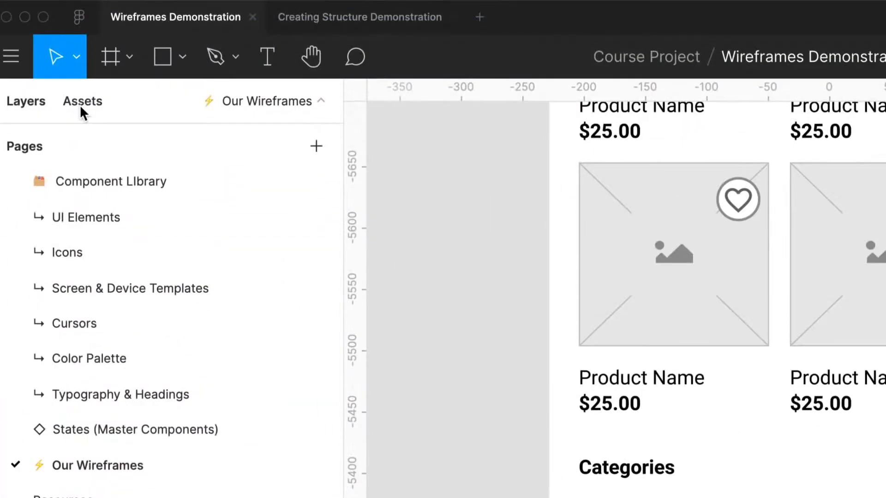
pyautogui.click(83, 113)
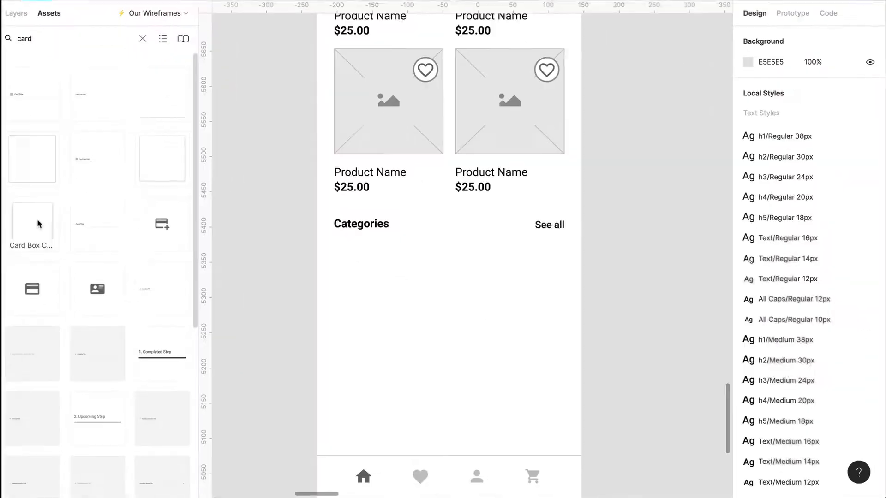
pyautogui.moveTo(64, 462); pyautogui.dragTo(395, 295)
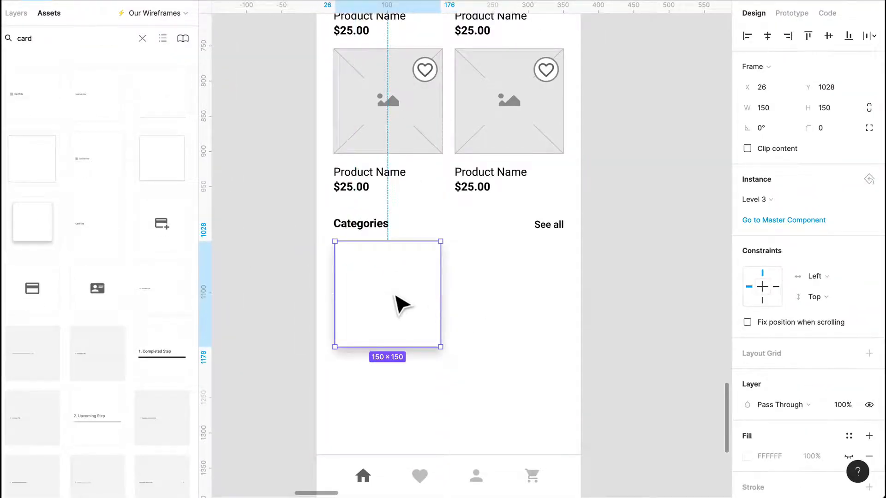
pyautogui.hotkey('ctrl', 'g')
pyautogui.moveTo(451, 358); pyautogui.dragTo(423, 332)
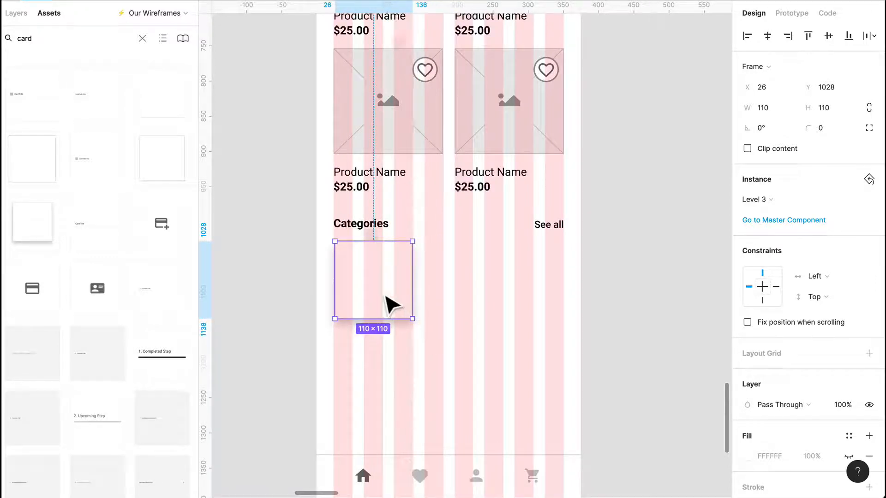
# - Align the category card's left edge with the first grid column at X 25 and widen it to 112
pyautogui.press('Left')
pyautogui.press('Left')
pyautogui.press('Left')
pyautogui.scroll(4, 385, 296)
pyautogui.moveTo(385, 297); pyautogui.dragTo(354, 291)
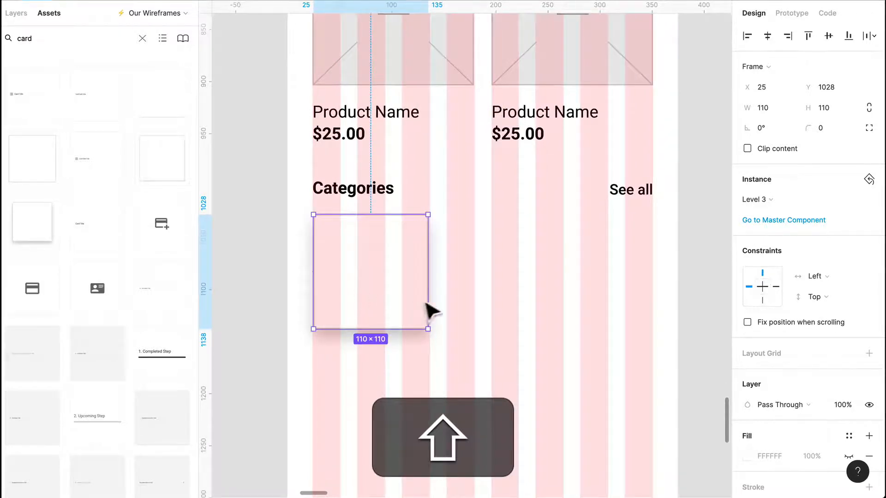
pyautogui.moveTo(427, 303); pyautogui.dragTo(445, 302)
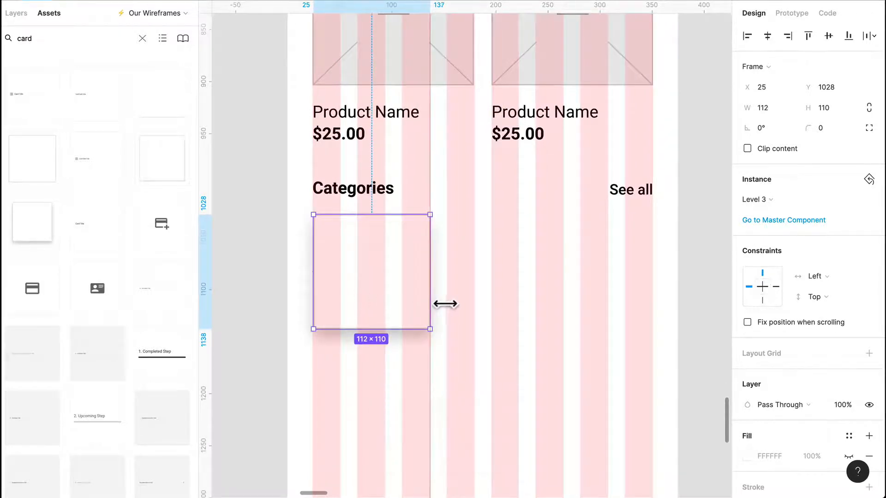
pyautogui.click(488, 311)
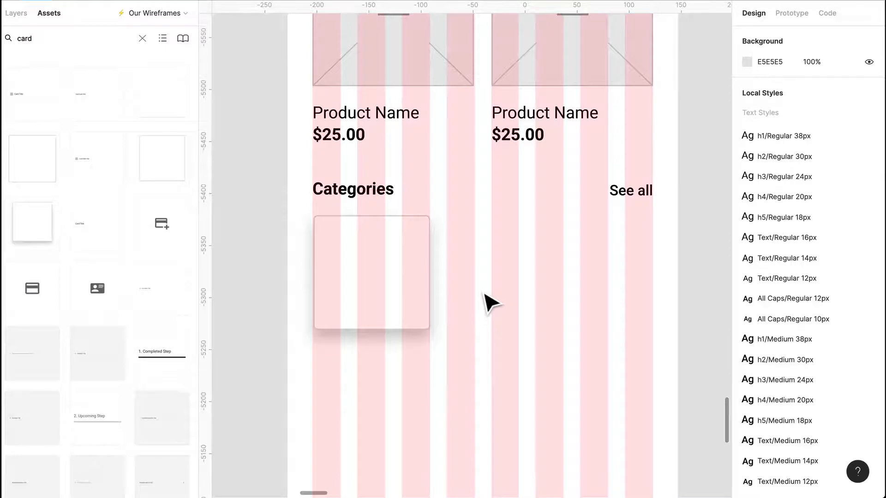
# - Add the centre-aligned text label Tech inside the category card in the Bold 14px text style
pyautogui.press('t')
pyautogui.moveTo(336, 253); pyautogui.dragTo(410, 284)
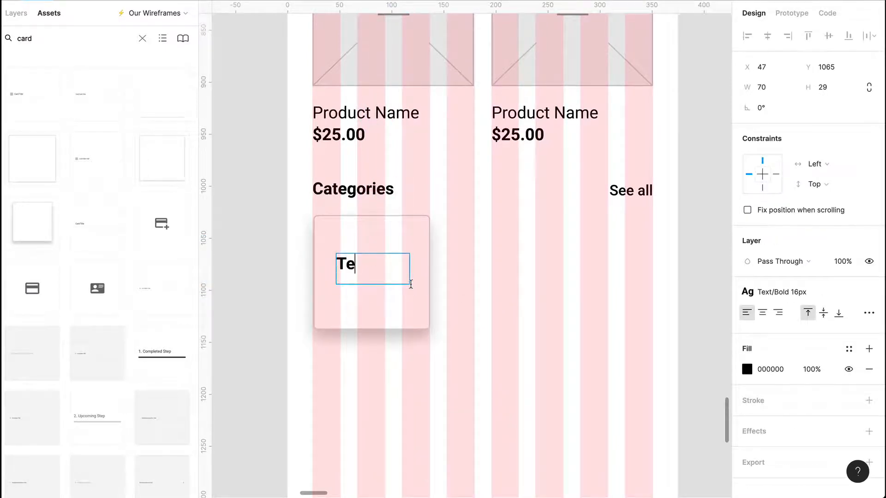
pyautogui.click(762, 313)
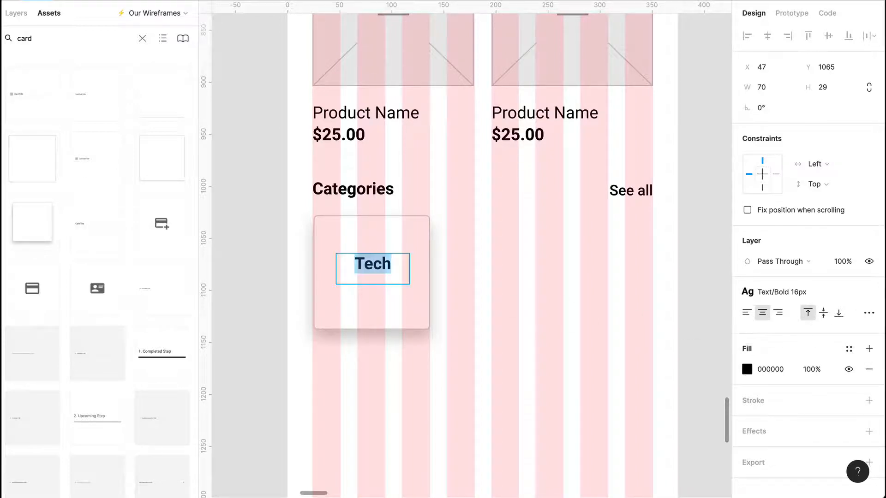
pyautogui.click(812, 298)
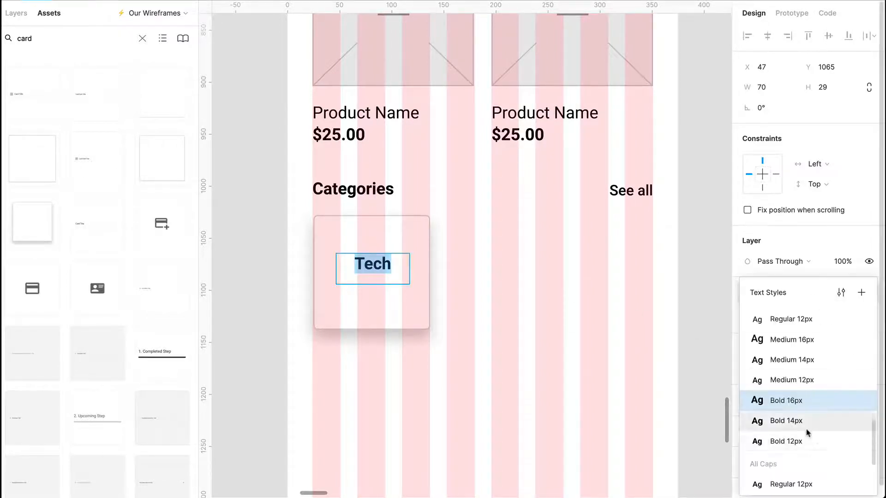
pyautogui.click(806, 421)
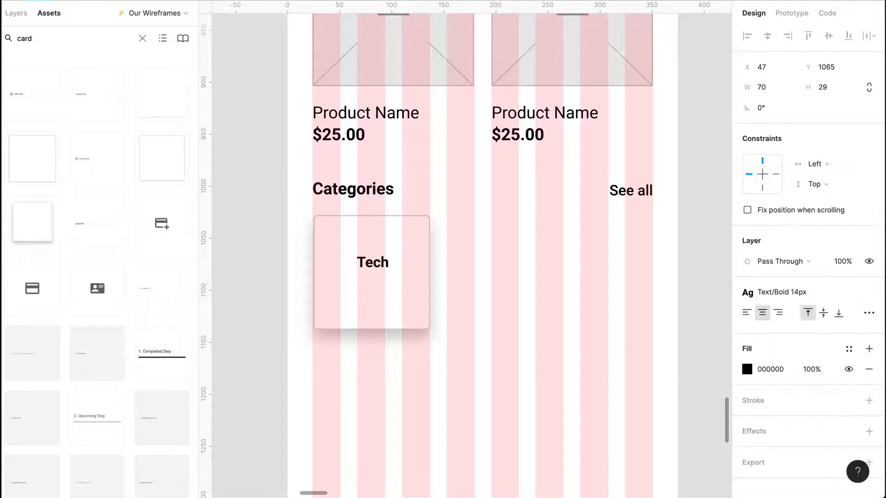
# - Make the Tech label resize to its text width and centre it in the category card at Y 1075
pyautogui.click(870, 314)
pyautogui.click(685, 425)
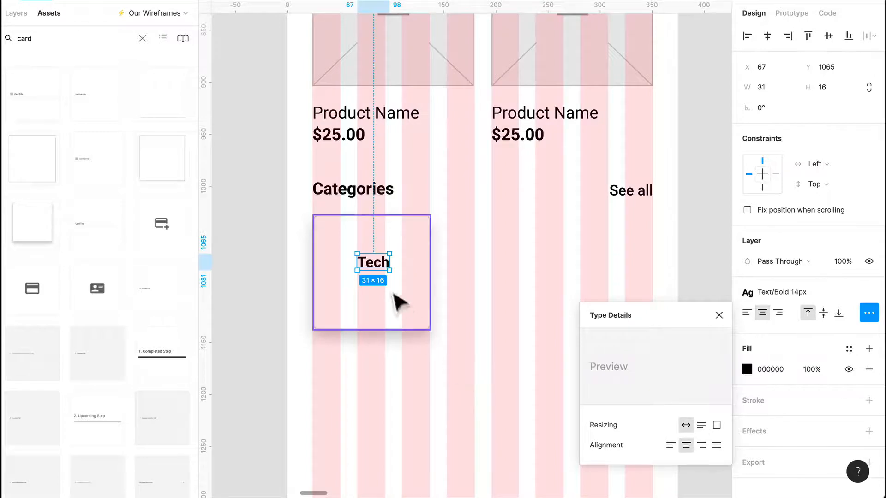
pyautogui.moveTo(383, 269); pyautogui.dragTo(382, 280)
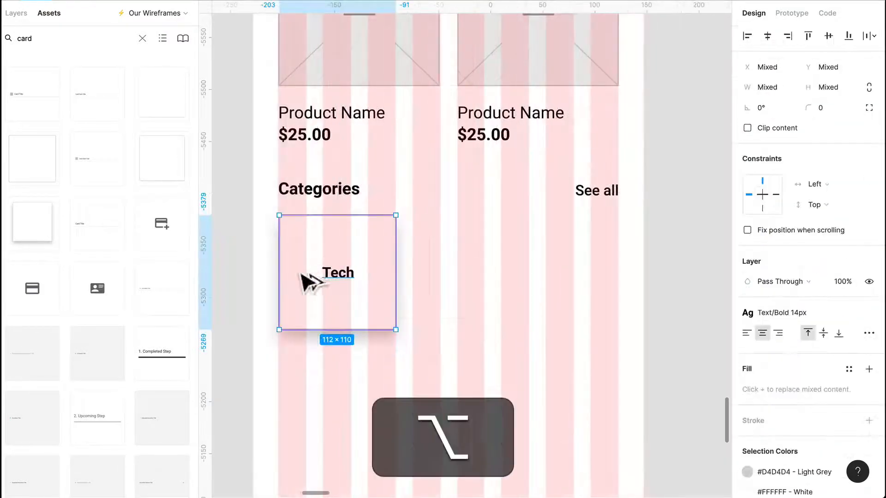
# - Duplicate the Tech card with its label to the right and change the copy's label to Fashion
pyautogui.moveTo(302, 279); pyautogui.dragTo(435, 292)
pyautogui.doubleClick(480, 279)
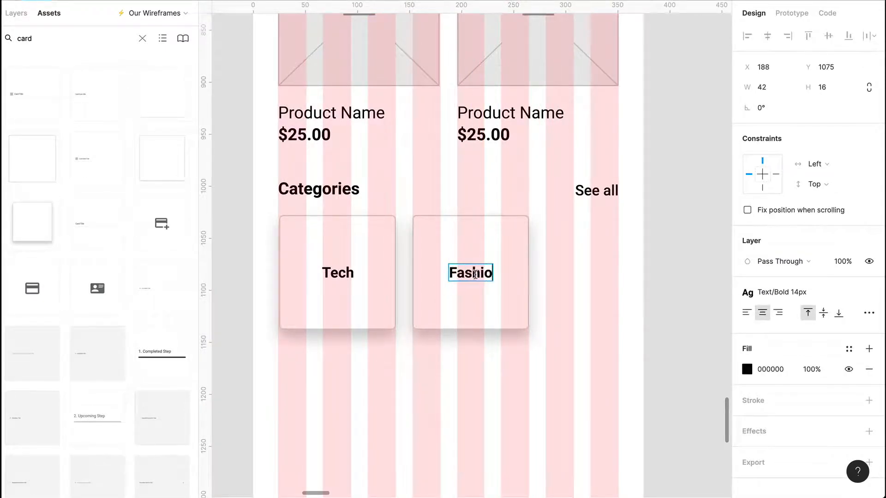
pyautogui.click(548, 406)
# - Duplicate the Fashion card to the right, running past the frame's edge, and change the copy's label to Gaming
pyautogui.moveTo(443, 295); pyautogui.dragTo(586, 304)
pyautogui.doubleClick(610, 277)
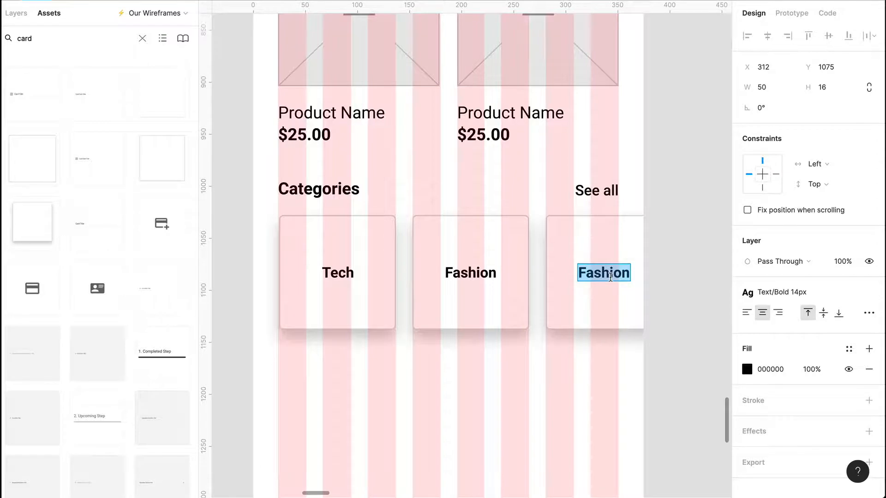
pyautogui.write('Gaming')
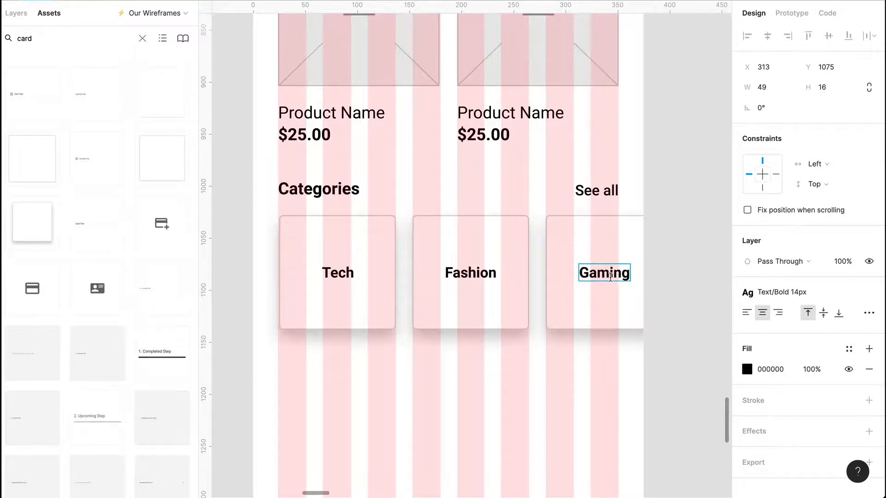
# - Deselect the Gaming label and hide the layout grids on the homepage wireframe
pyautogui.click(488, 390)
pyautogui.scroll(-2, 487, 389)
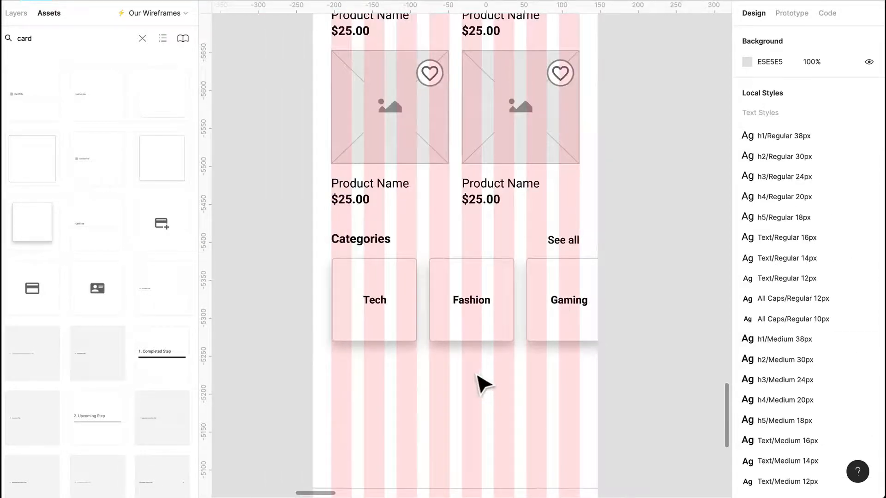
pyautogui.scroll(-2, 492, 356)
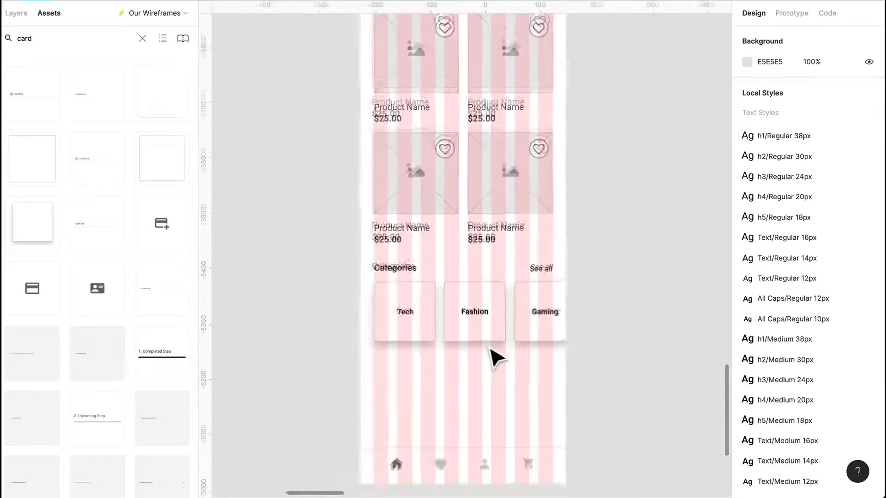
pyautogui.scroll(1, 507, 369)
pyautogui.scroll(5, 542, 357)
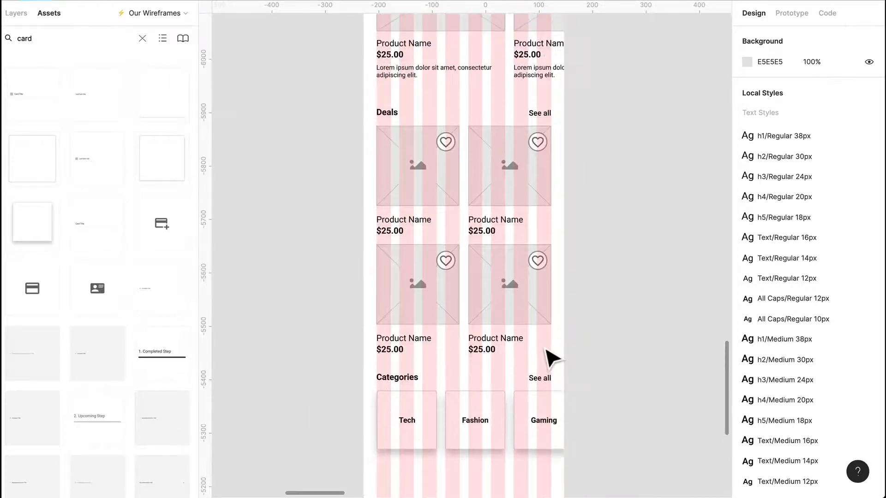
pyautogui.hotkey('ctrl', 'g')
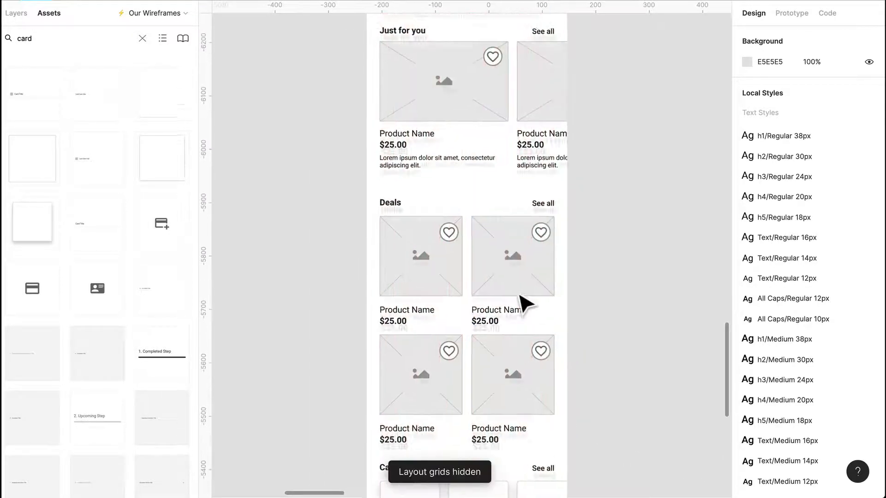
# - Shorten the Homepage frame to a height of 1238 so the bottom navigation sits just below the Categories cards
pyautogui.scroll(5, 524, 298)
pyautogui.click(388, 119)
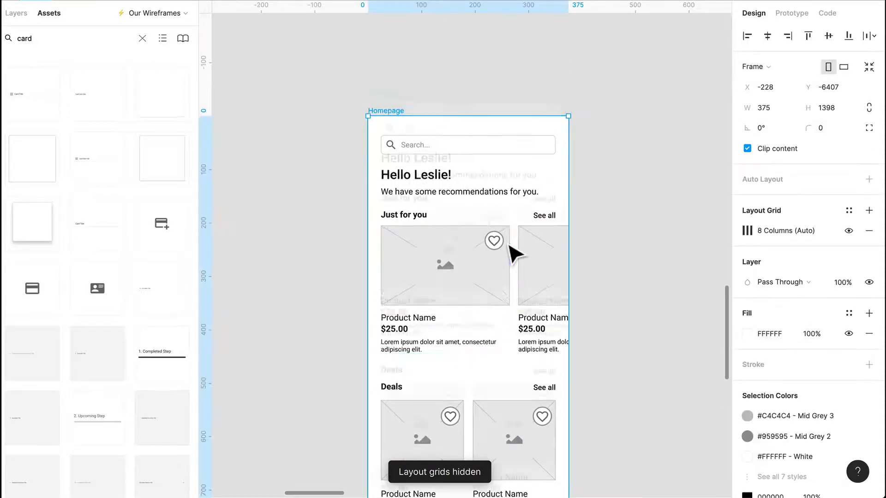
pyautogui.scroll(-10, 530, 392)
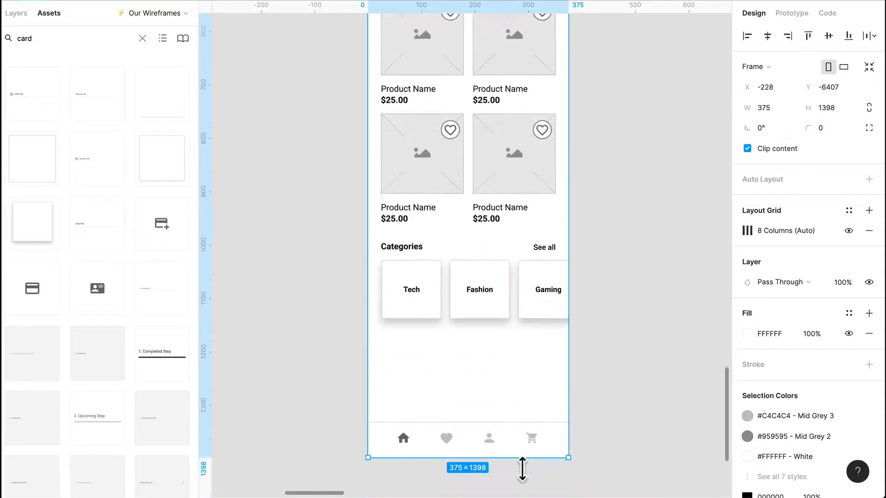
pyautogui.moveTo(522, 469); pyautogui.dragTo(559, 387)
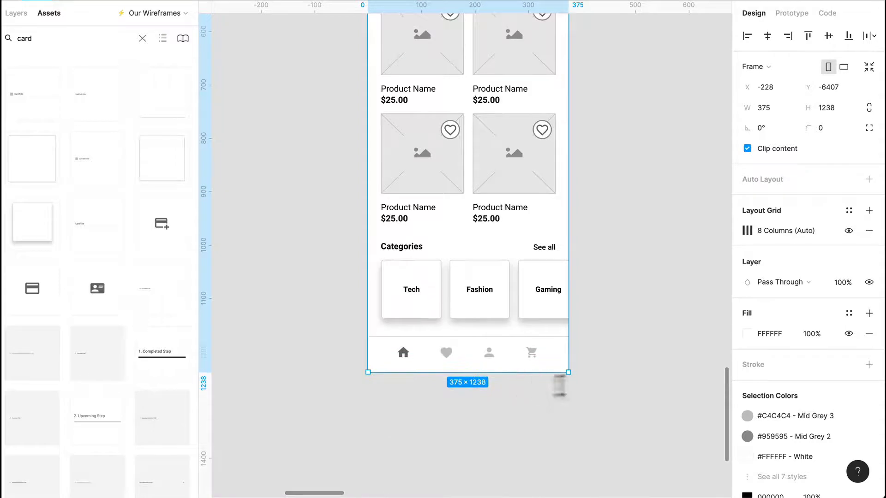
pyautogui.click(498, 425)
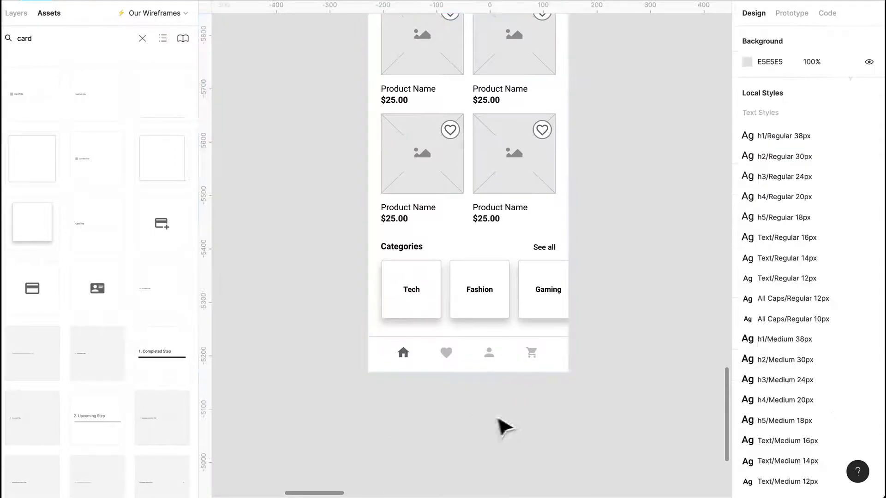
# - Review the whole homepage layout, checking the Deals product grid against the sections above and below it
pyautogui.scroll(5, 559, 421)
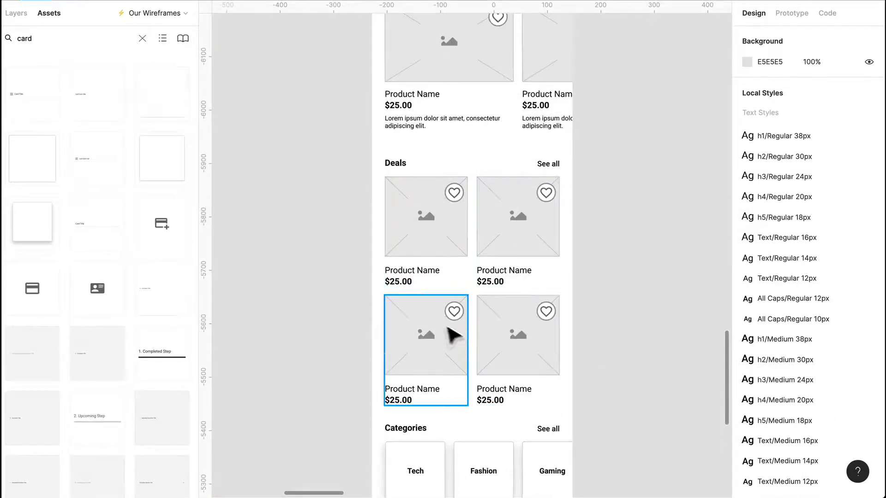
pyautogui.scroll(4, 455, 300)
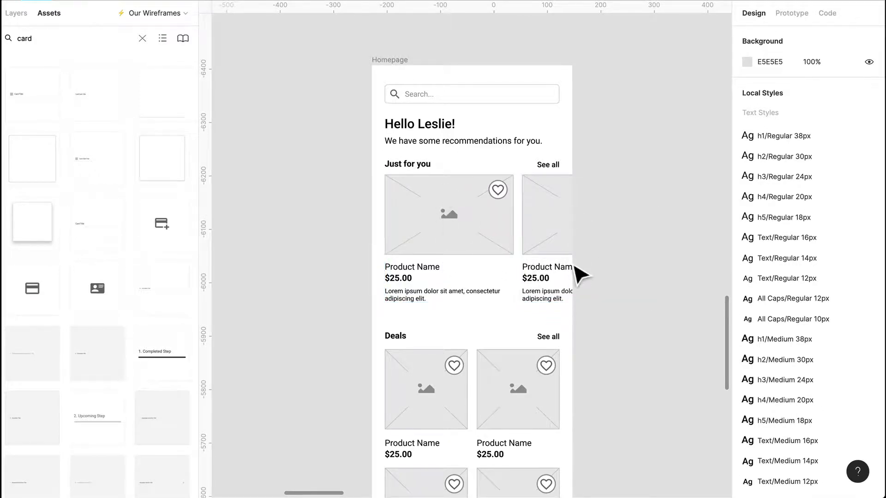
pyautogui.scroll(-5, 580, 275)
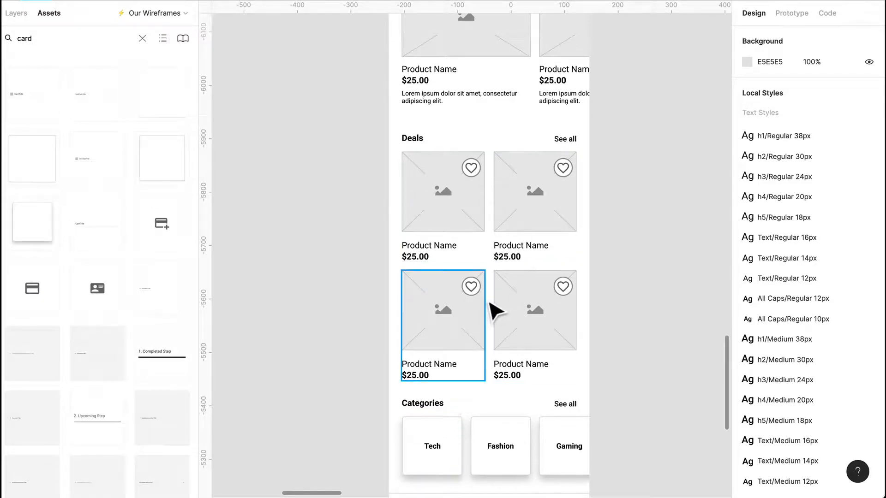
pyautogui.moveTo(623, 375); pyautogui.dragTo(403, 137)
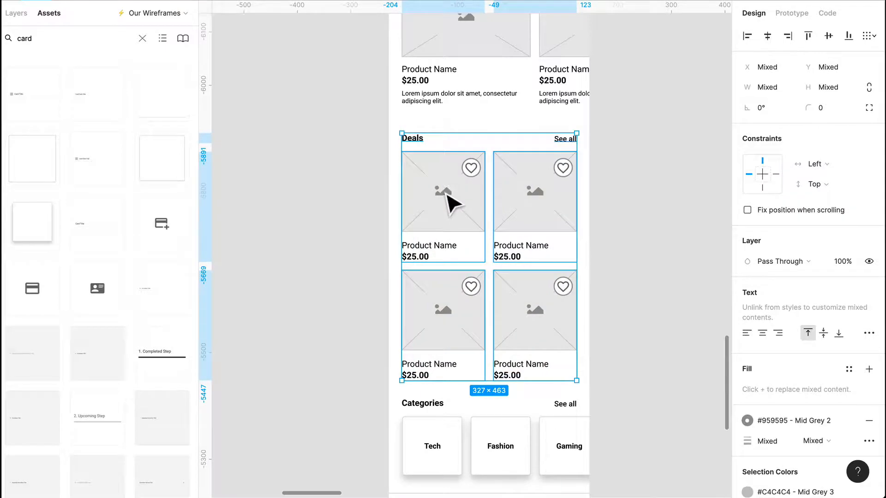
pyautogui.press('Escape')
pyautogui.scroll(4, 513, 291)
pyautogui.scroll(-2, 513, 291)
pyautogui.scroll(-2, 518, 292)
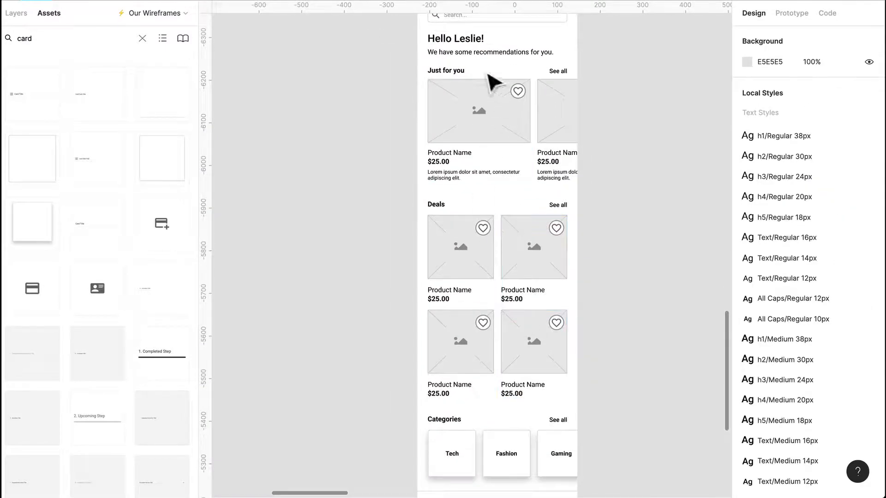
pyautogui.scroll(-2, 535, 175)
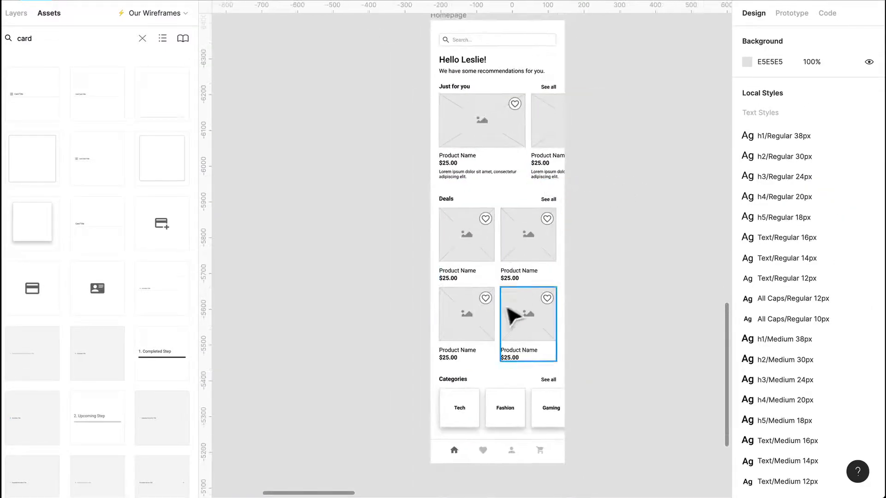
pyautogui.click(492, 313)
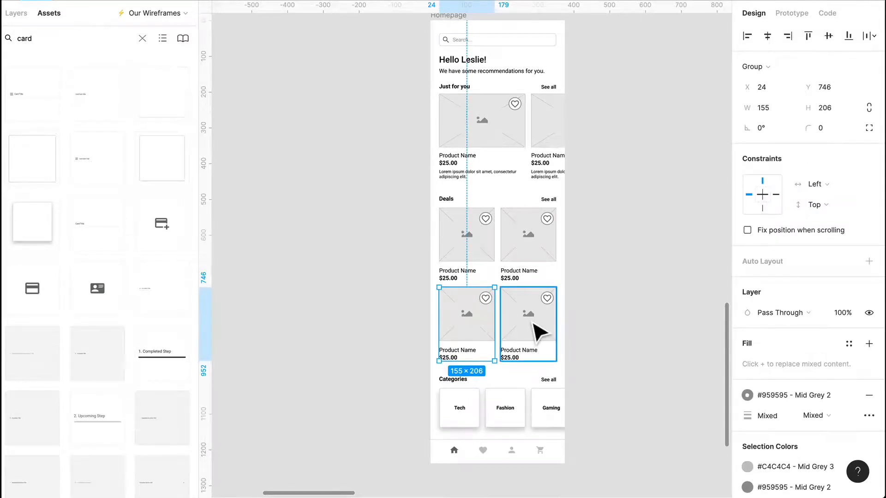
pyautogui.scroll(1, 610, 276)
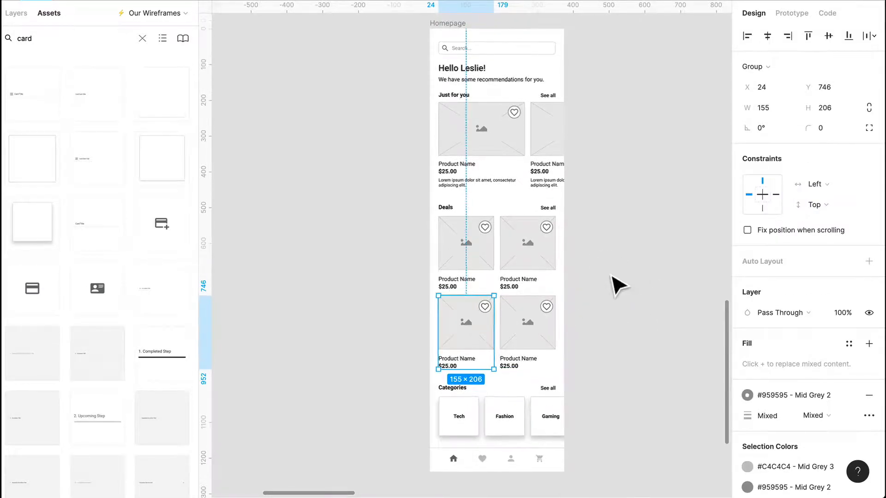
pyautogui.hscroll(1, 610, 276)
pyautogui.click(610, 276)
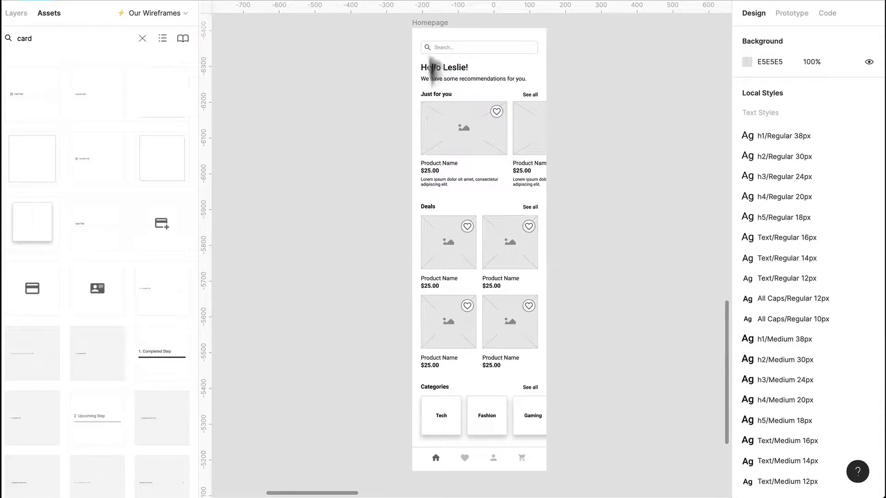
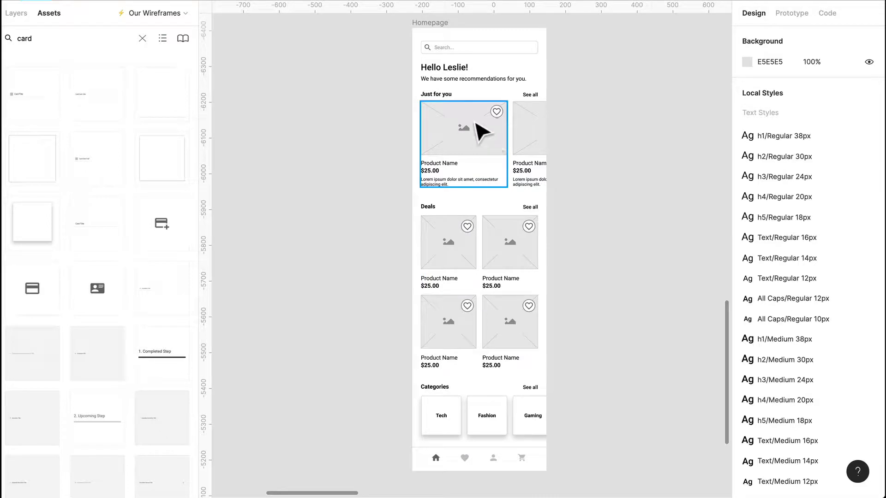
# - Examine the Just for you cards up close and compare their content and spacing with the Deals and Categories sections
pyautogui.scroll(5, 496, 162)
pyautogui.scroll(2, 506, 142)
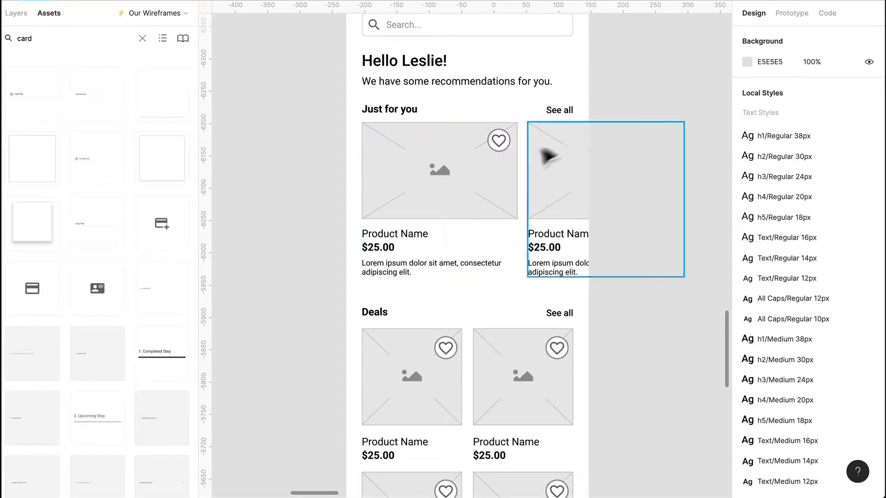
pyautogui.scroll(-1, 526, 135)
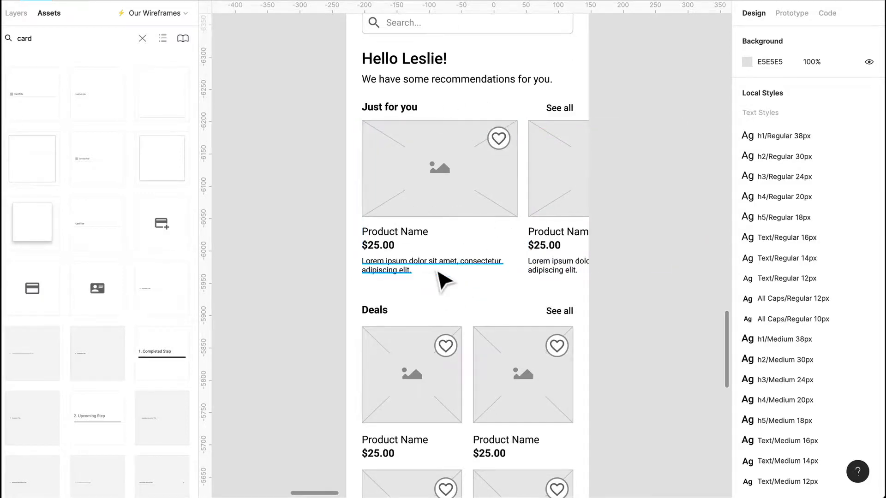
pyautogui.scroll(-3, 437, 270)
pyautogui.scroll(-2, 438, 270)
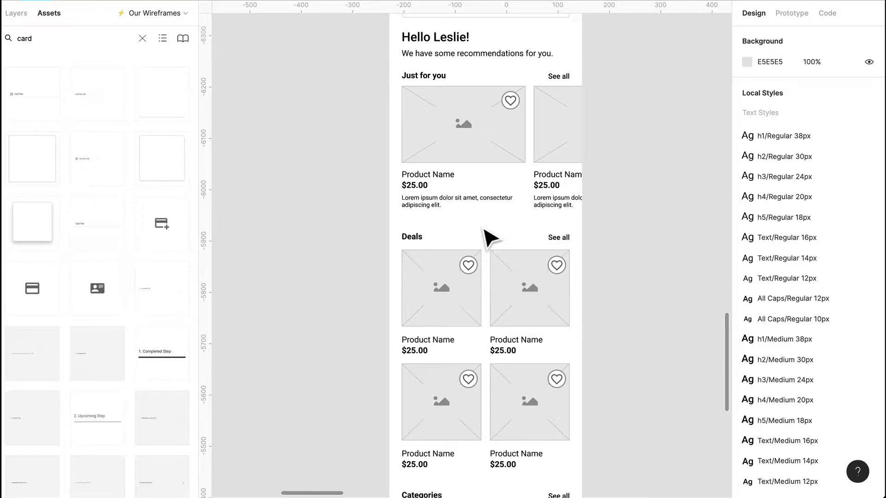
pyautogui.scroll(-2, 489, 238)
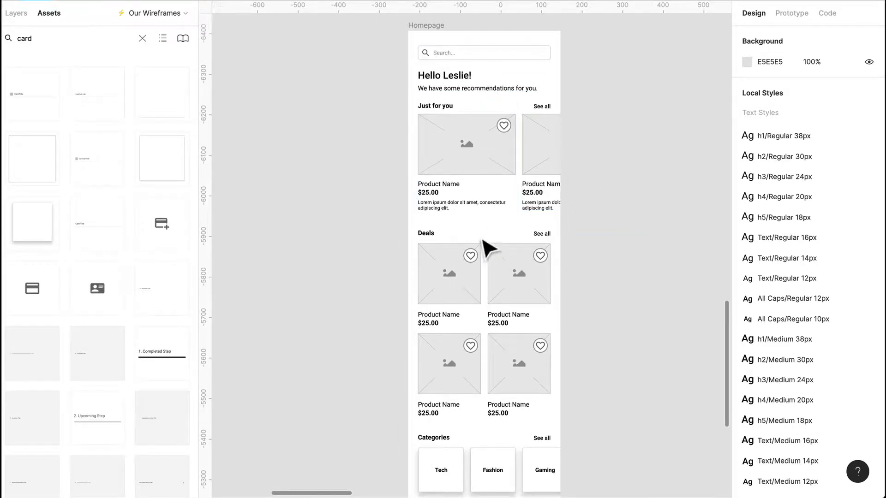
pyautogui.scroll(-1, 355, 229)
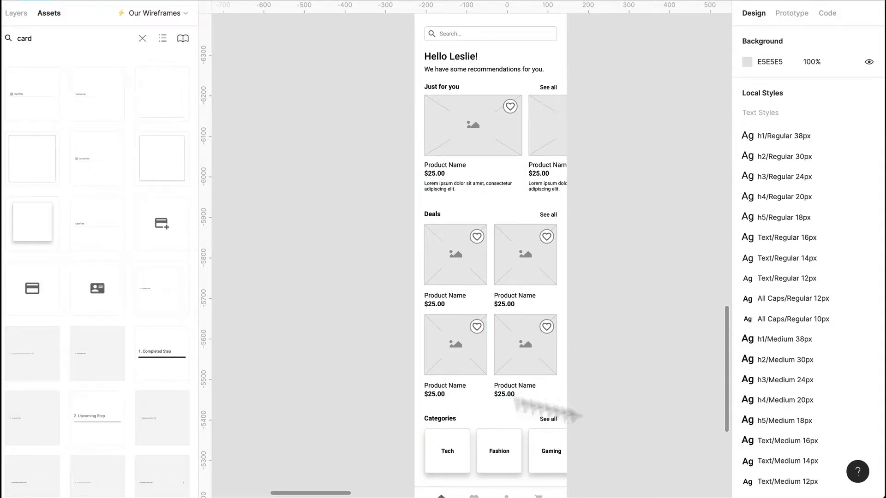
pyautogui.scroll(-2, 642, 439)
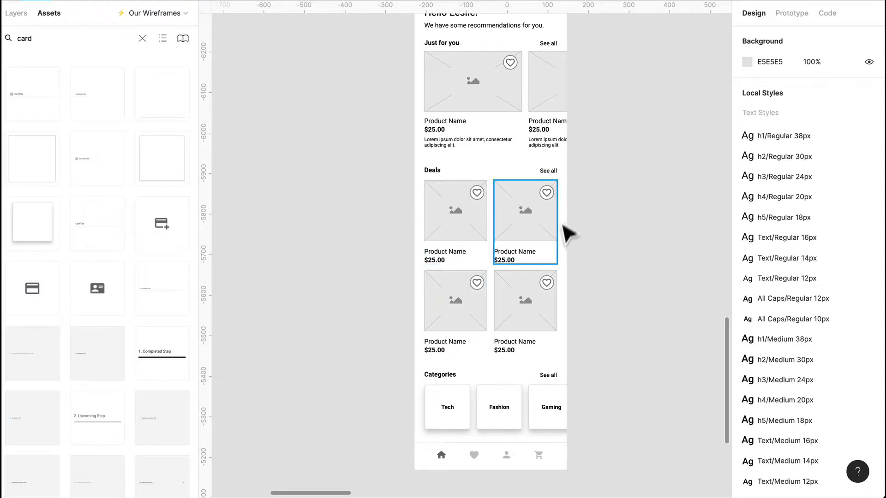
pyautogui.scroll(1, 489, 182)
pyautogui.scroll(2, 483, 175)
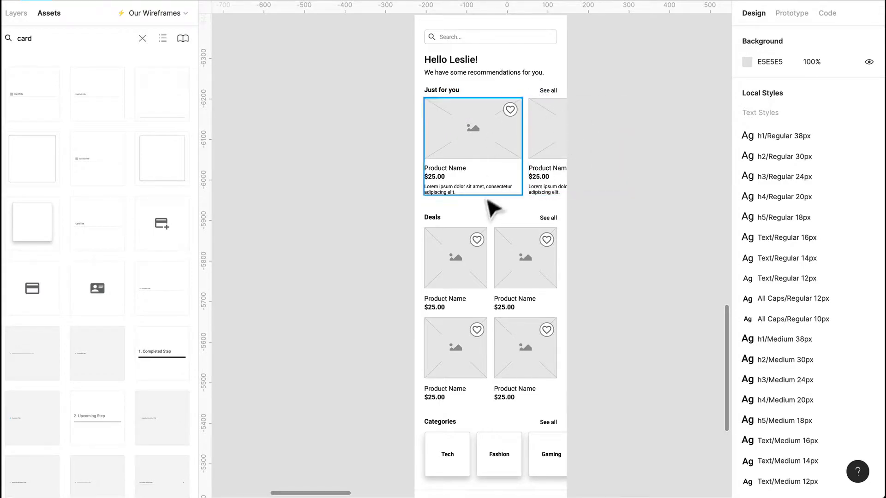
# - Examine the Home block in the sitemap above the wireframe to compare its listed items with the homepage content
pyautogui.scroll(1, 494, 210)
pyautogui.scroll(15, 366, 187)
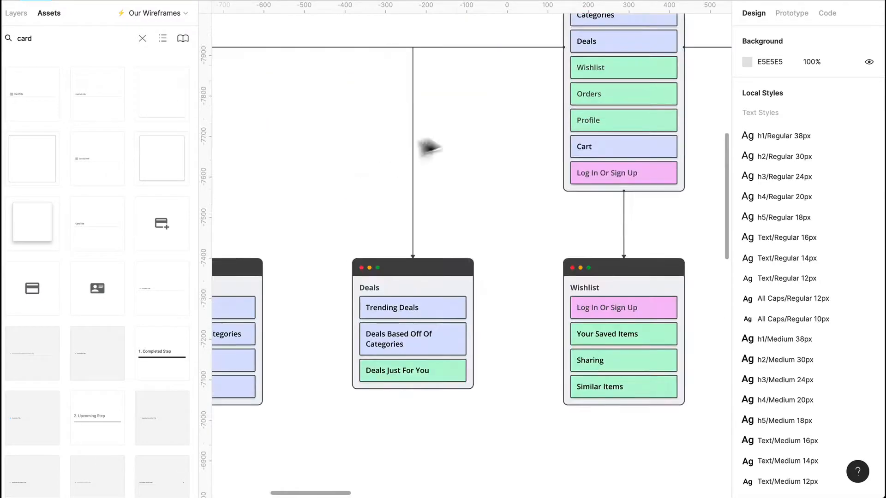
pyautogui.scroll(2, 490, 155)
pyautogui.scroll(-3, 490, 154)
pyautogui.hscroll(3, 504, 158)
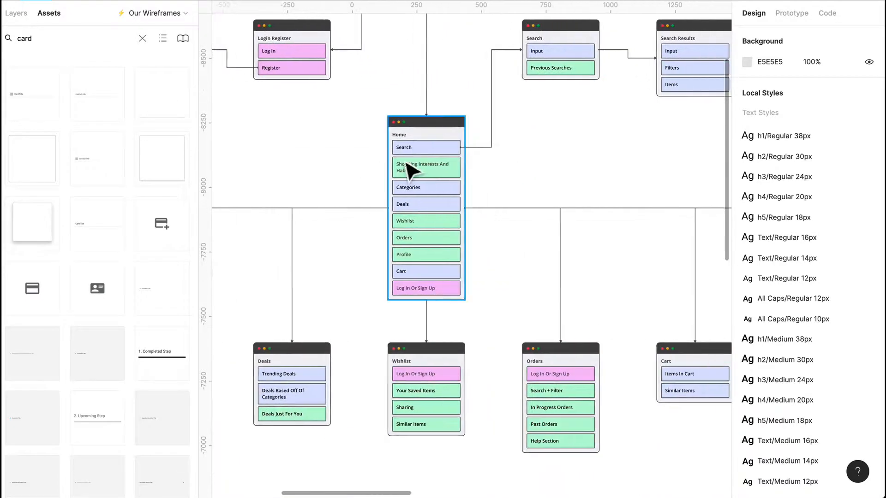
pyautogui.scroll(3, 452, 192)
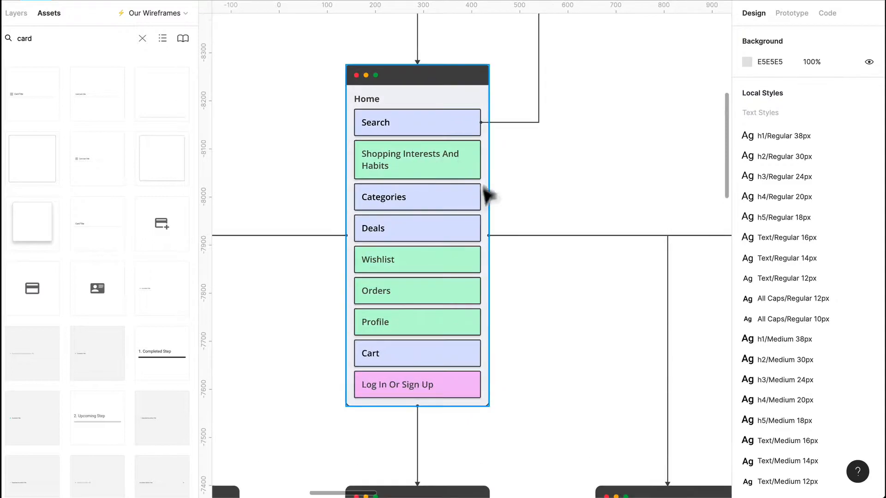
pyautogui.scroll(3, 484, 231)
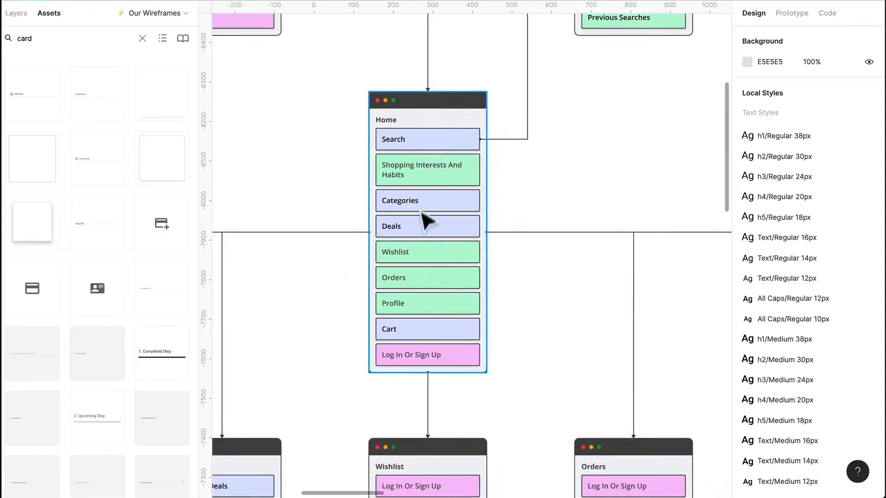
pyautogui.scroll(-1, 448, 283)
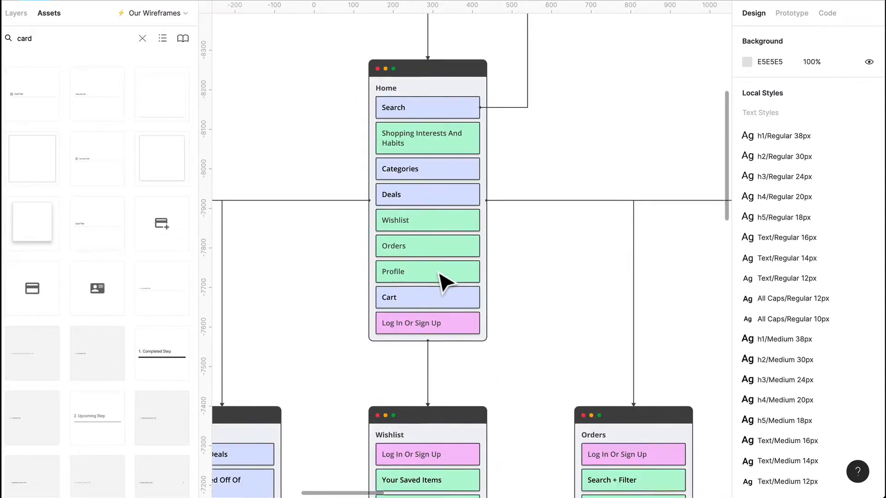
# - Examine the sitemap pages branching from Home, including Wishlist, Orders, Cart, Categories, Deals and Shopping Interests + Habits
pyautogui.scroll(-2, 450, 276)
pyautogui.scroll(-3, 455, 269)
pyautogui.hscroll(10, 457, 267)
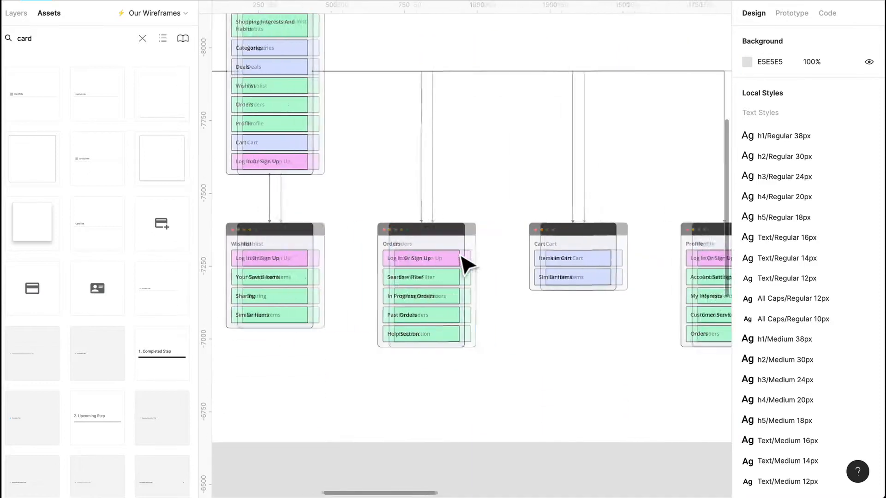
pyautogui.hscroll(-12, 467, 266)
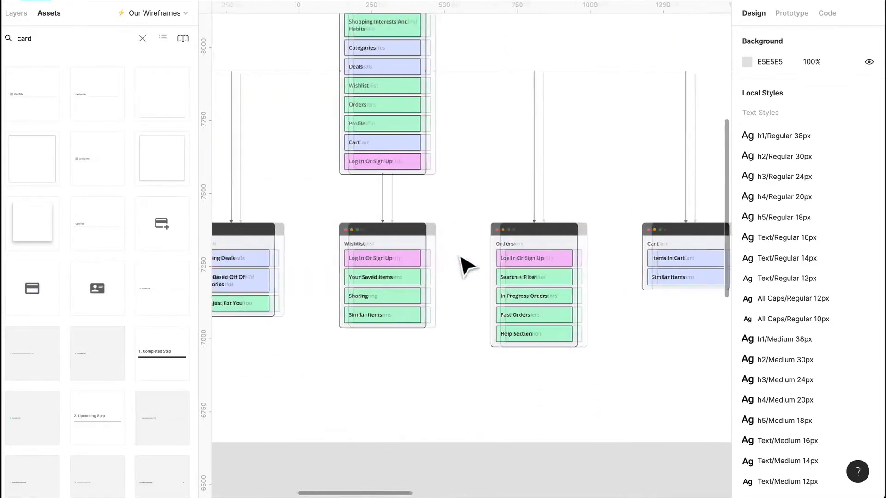
pyautogui.scroll(5, 457, 261)
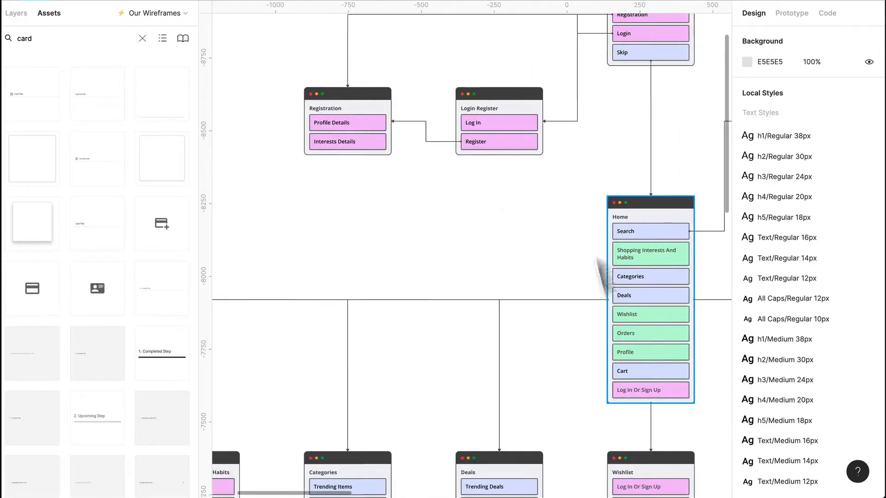
pyautogui.hscroll(3, 609, 277)
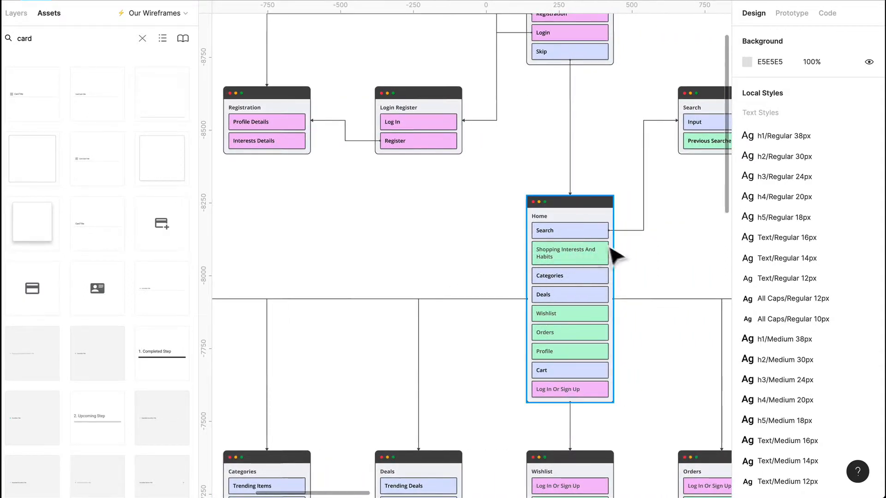
pyautogui.hscroll(-3, 530, 277)
pyautogui.scroll(-1, 530, 277)
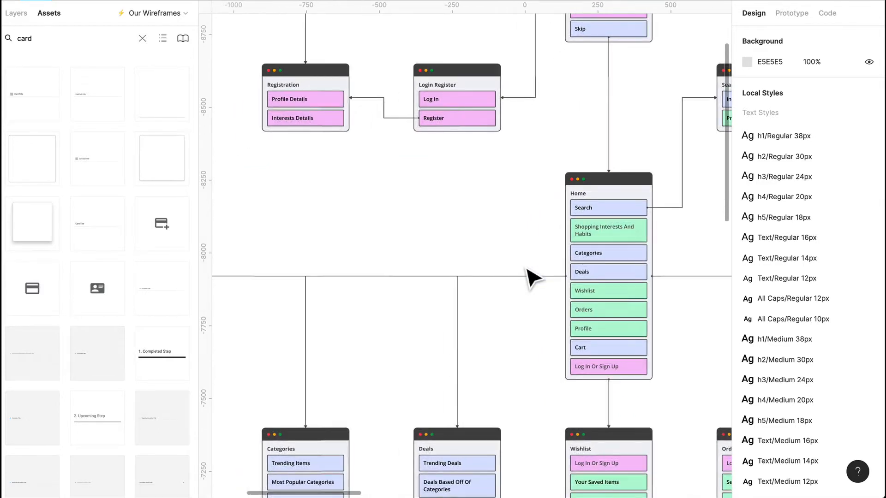
pyautogui.hscroll(2, 531, 276)
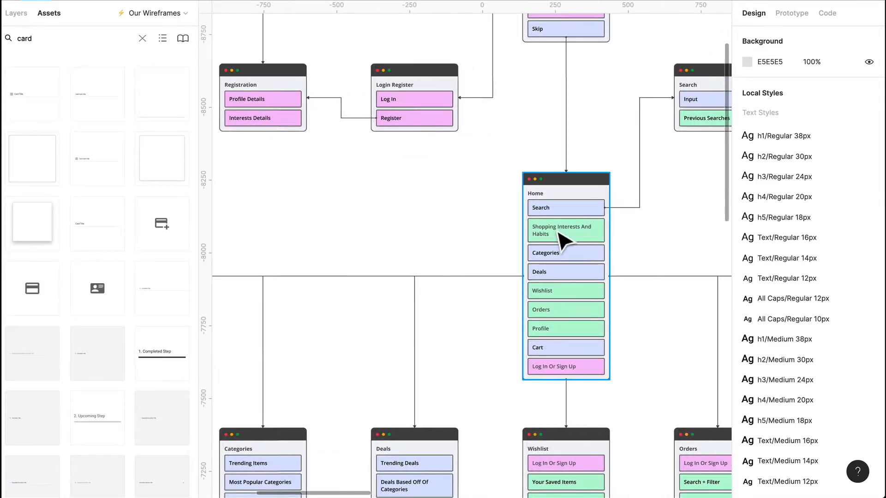
pyautogui.hscroll(-10, 560, 249)
pyautogui.scroll(-6, 559, 249)
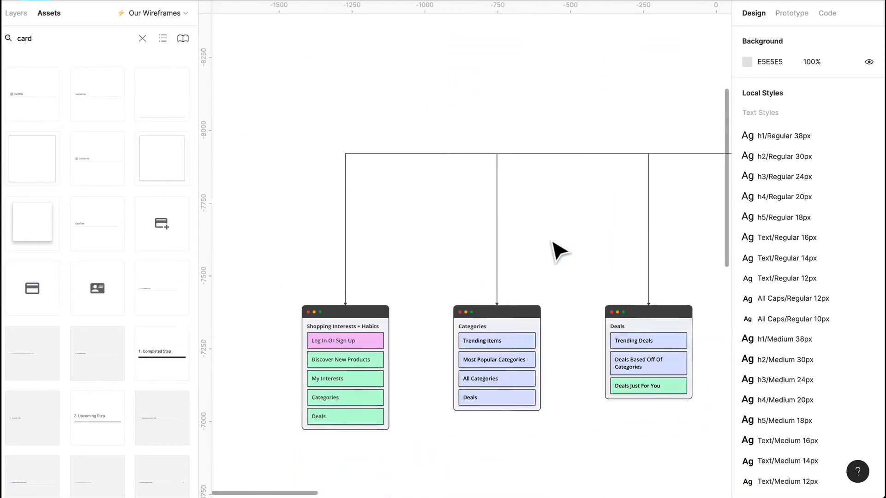
# - Return from the sitemap to the Homepage wireframe and view the full page
pyautogui.hscroll(1, 560, 251)
pyautogui.scroll(-3, 553, 242)
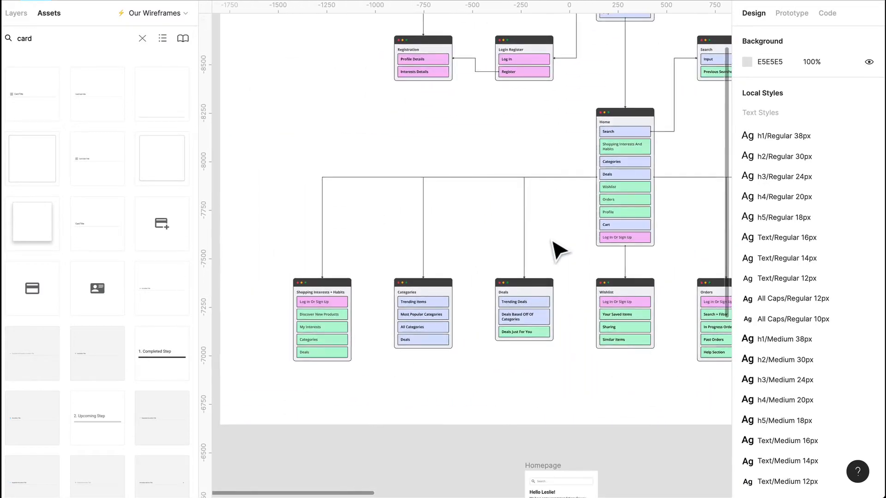
pyautogui.scroll(-8, 552, 243)
pyautogui.scroll(4, 639, 234)
pyautogui.scroll(1, 636, 234)
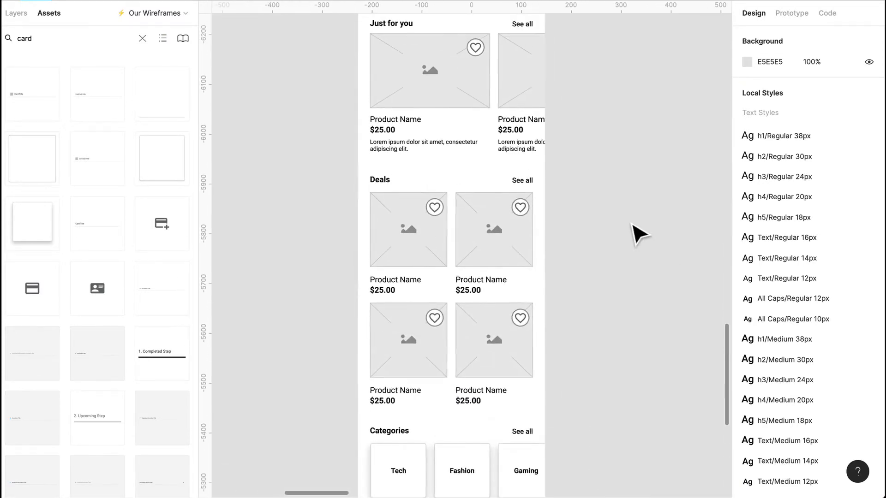
pyautogui.scroll(-2, 637, 233)
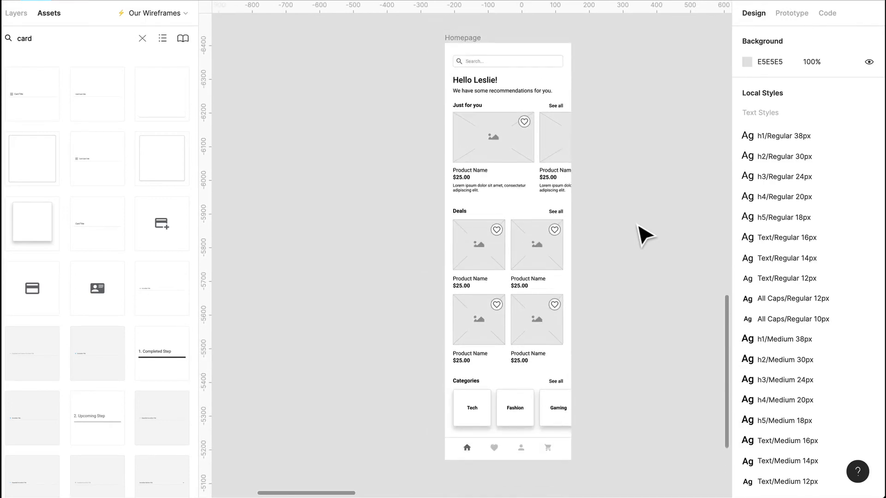